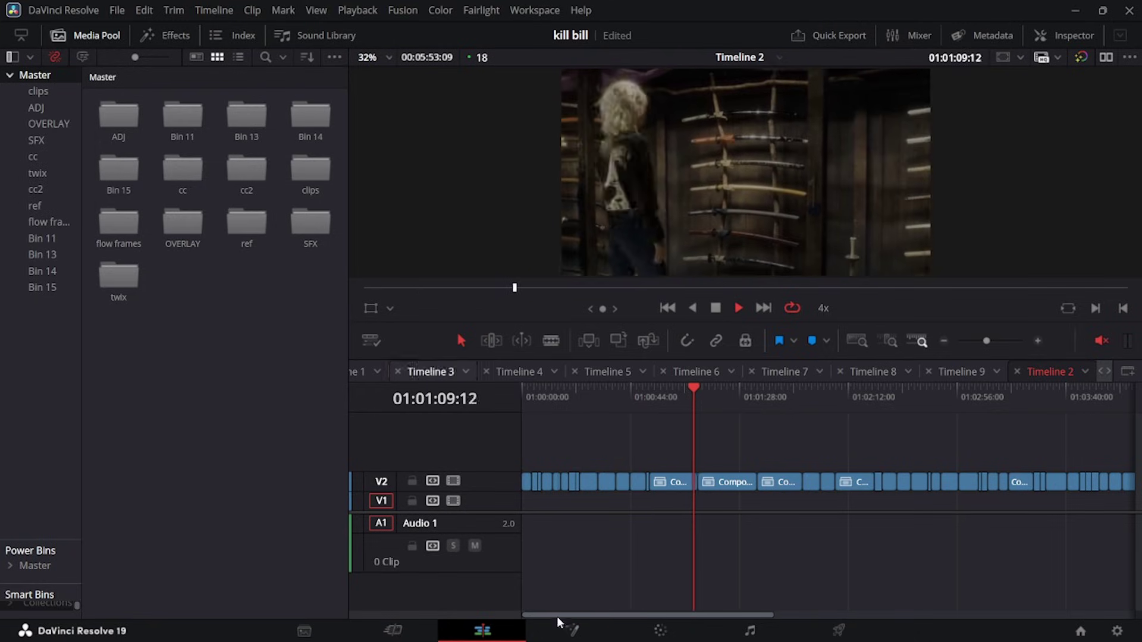
# - Stop playback of Timeline 2 and open the cc bin to browse its compound clips
pyautogui.press('space')
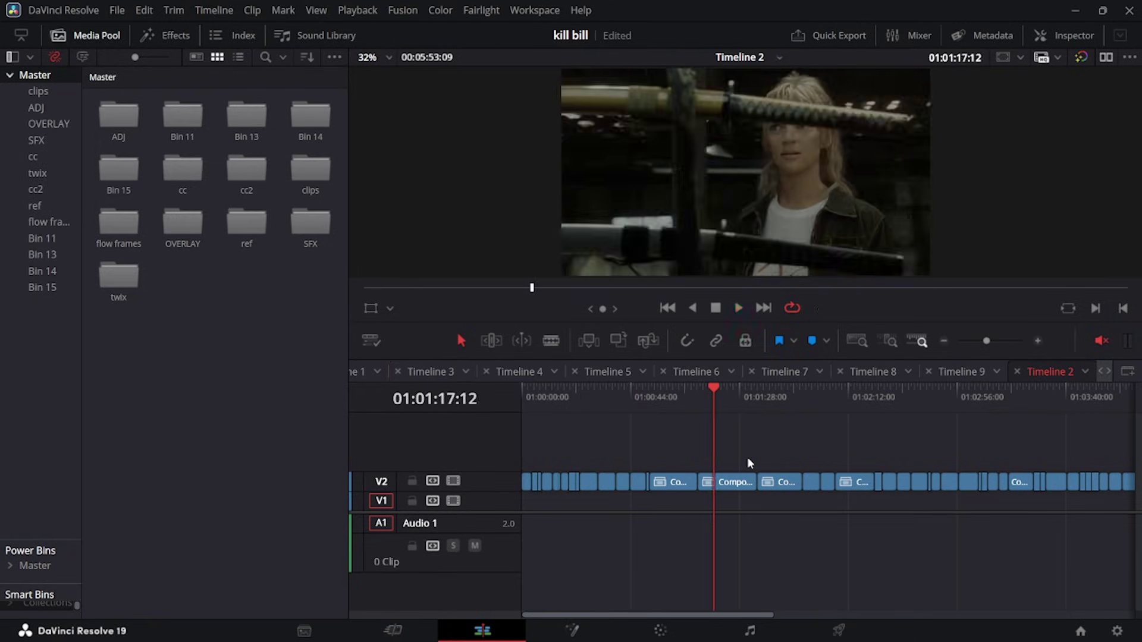
pyautogui.doubleClick(178, 165)
pyautogui.scroll(-2, 222, 180)
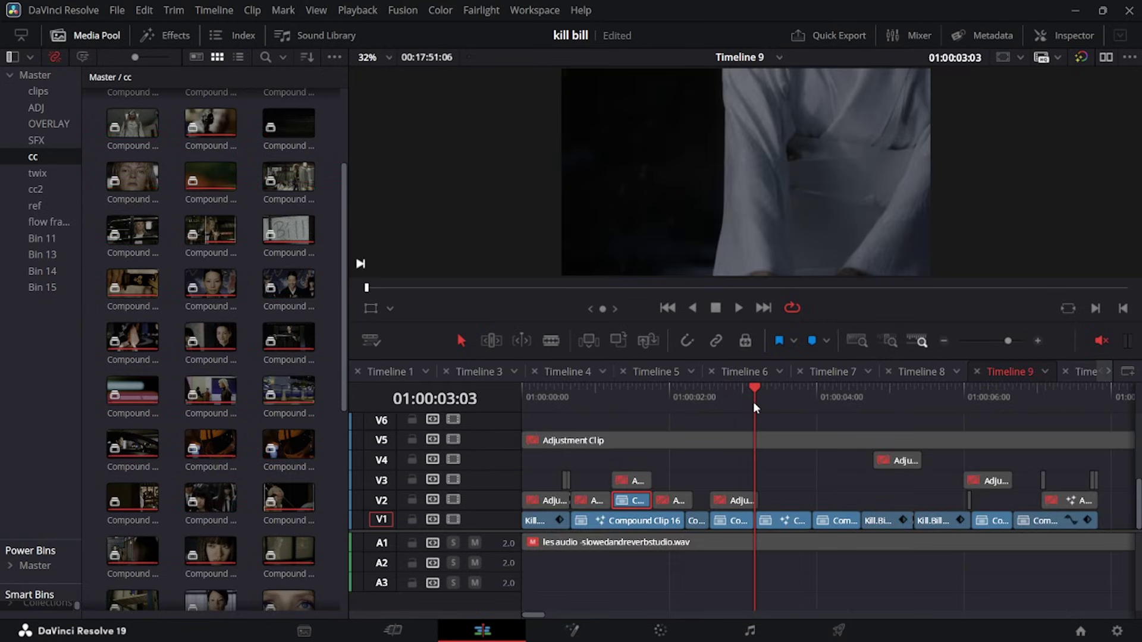
# - Play Timeline 9 repeatedly from 01:00:03:03 to about 01:00:04:05 to review the cut between the two shots
pyautogui.press('space')
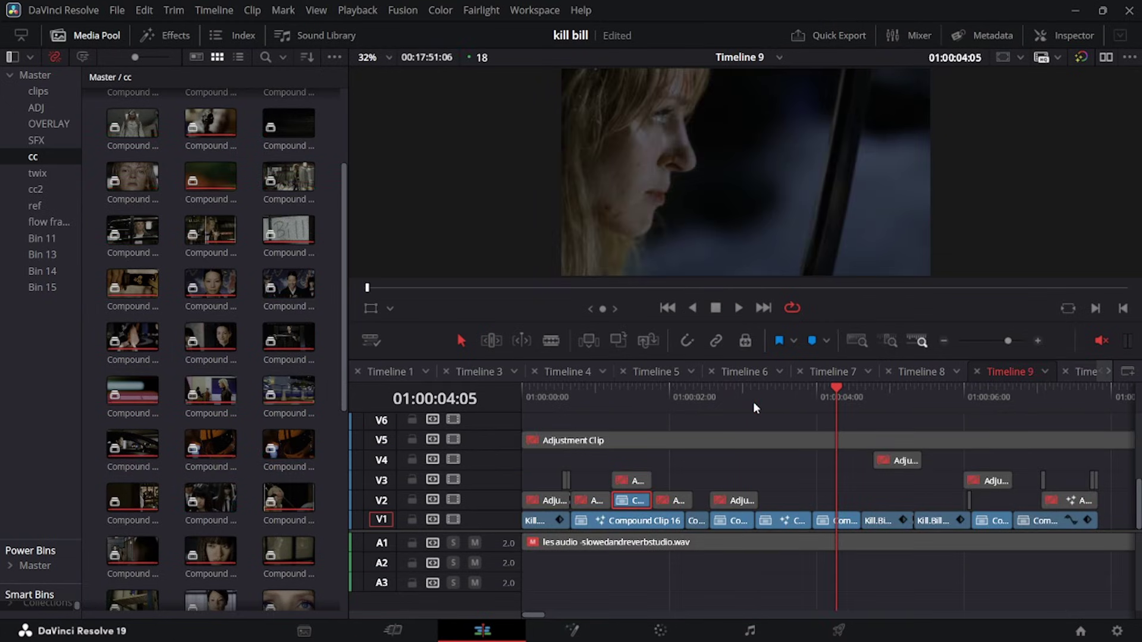
pyautogui.press('space')
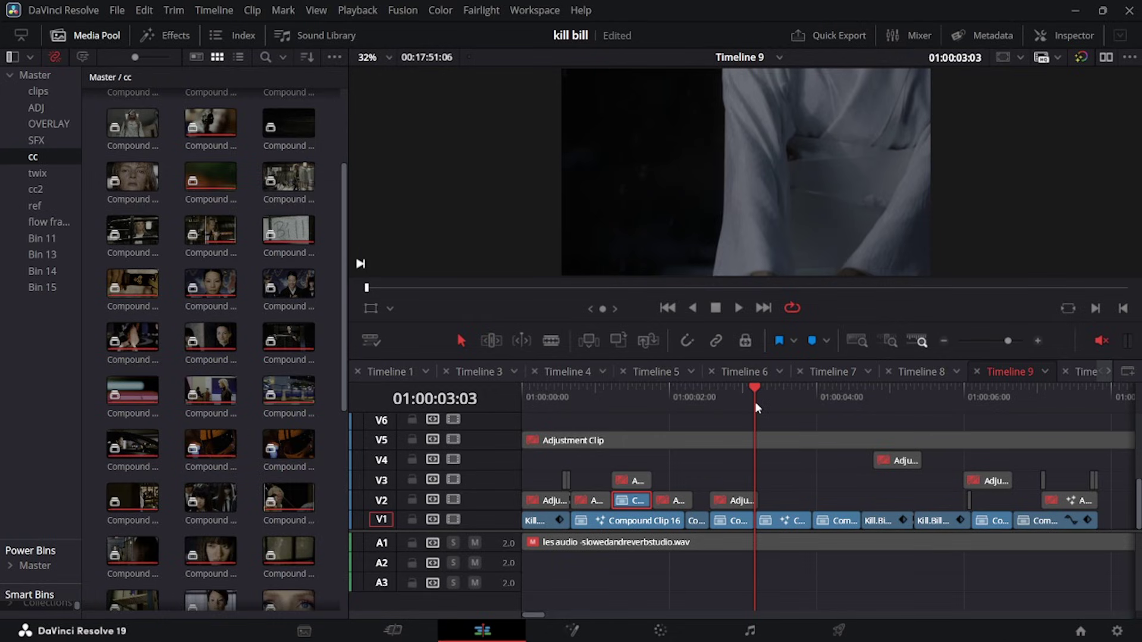
pyautogui.press('space')
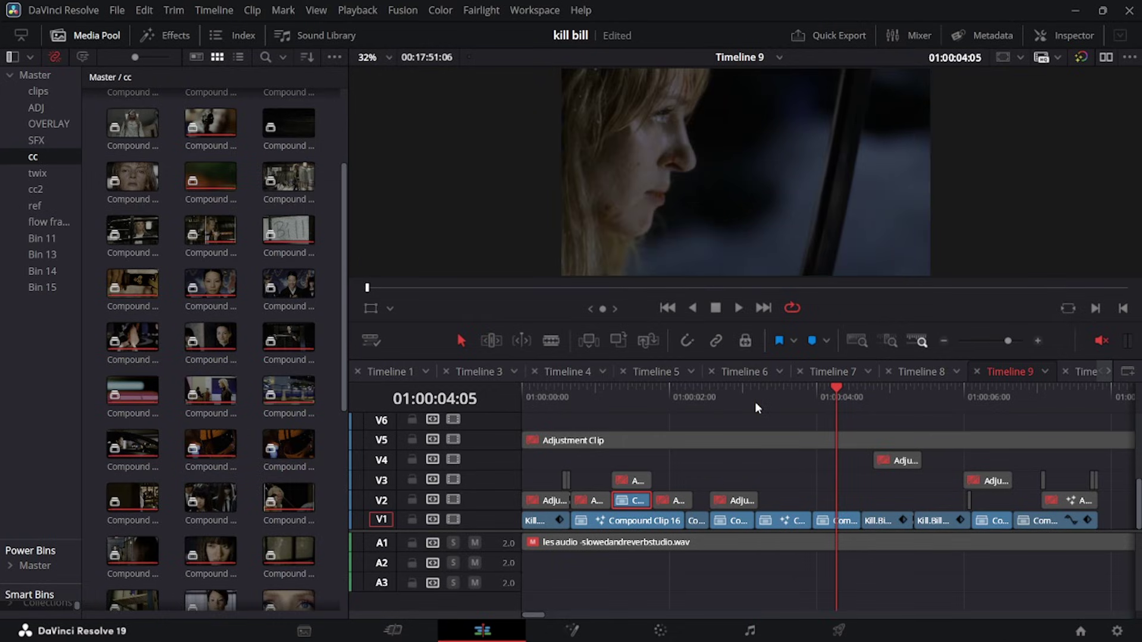
pyautogui.press('space')
pyautogui.press('space')
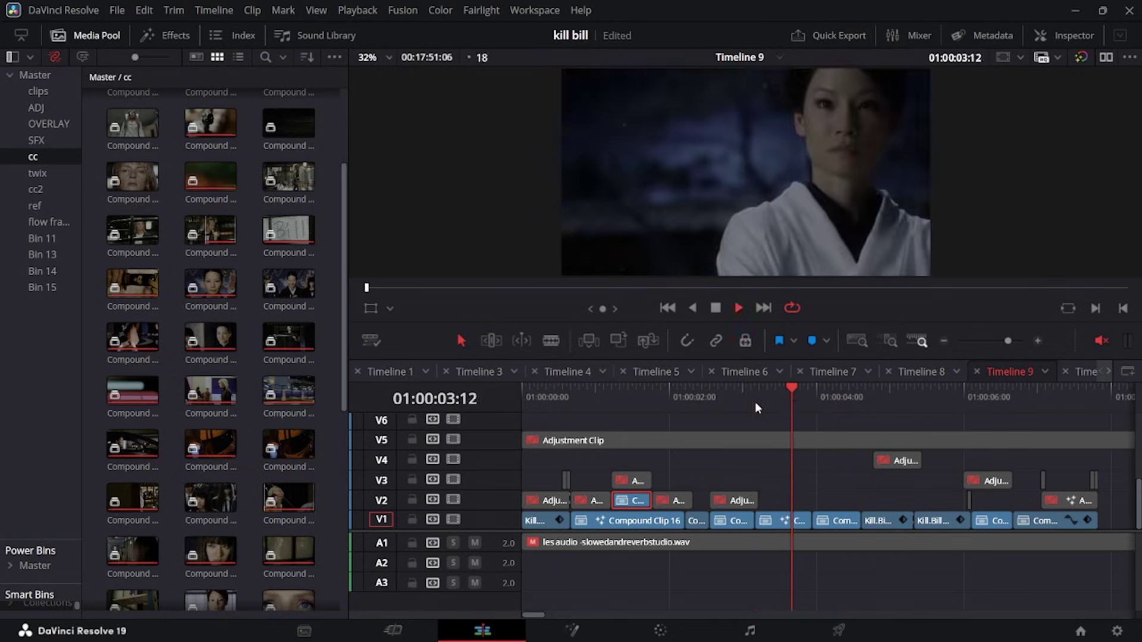
pyautogui.press('space')
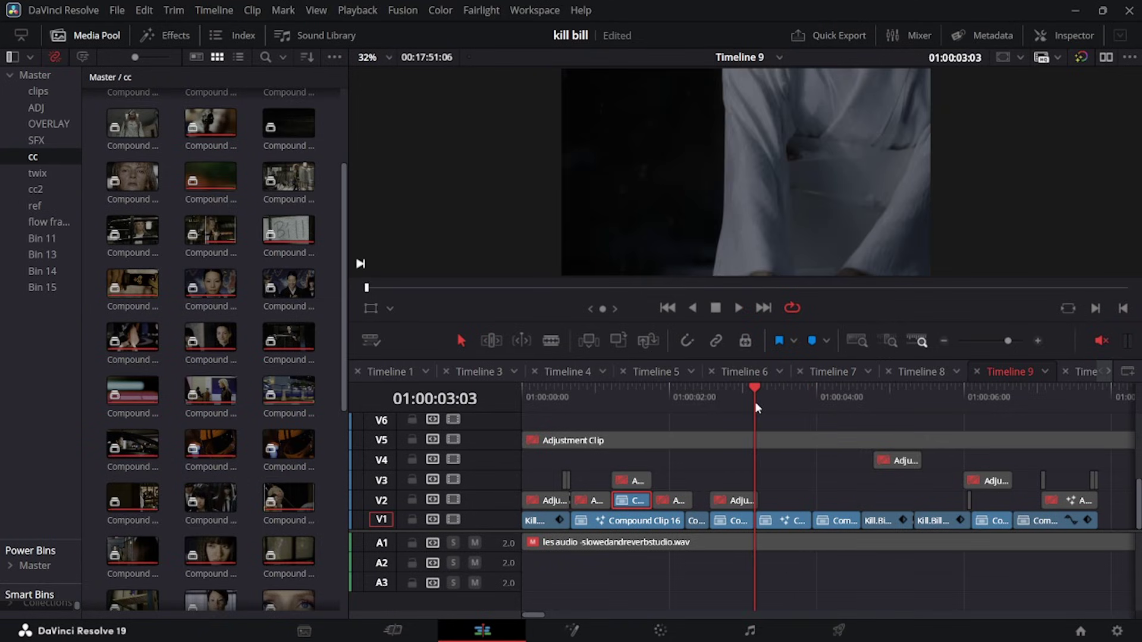
pyautogui.press('space')
pyautogui.press('space')
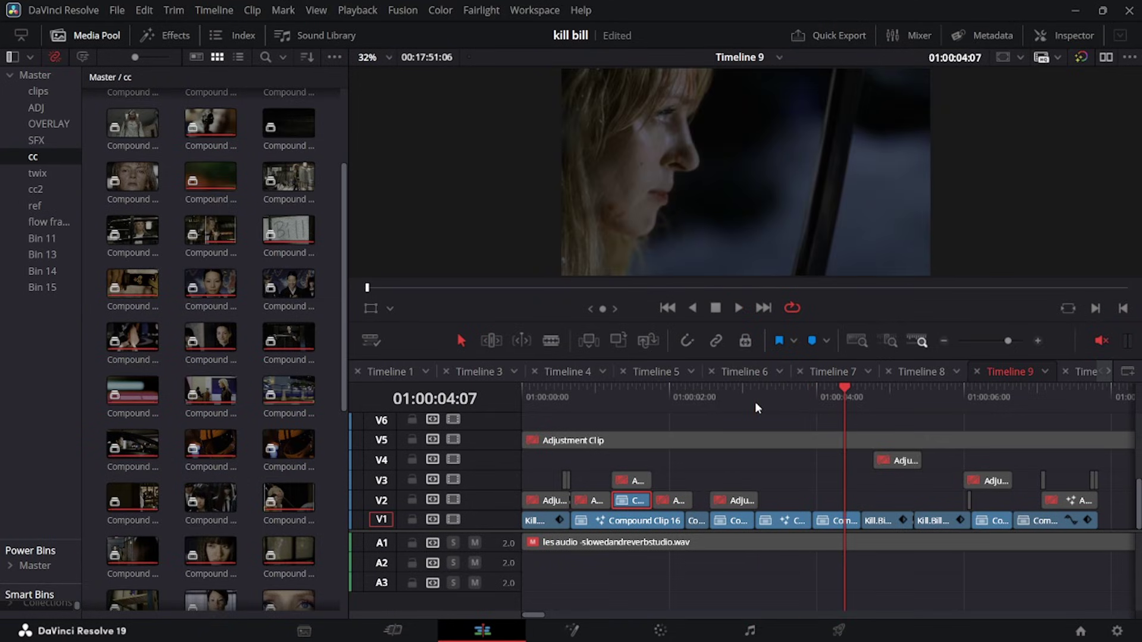
# - Review the sword shots of Timeline 9 from 01:00:00:12, comparing playback with the V2 compound clip disabled
pyautogui.click(571, 391)
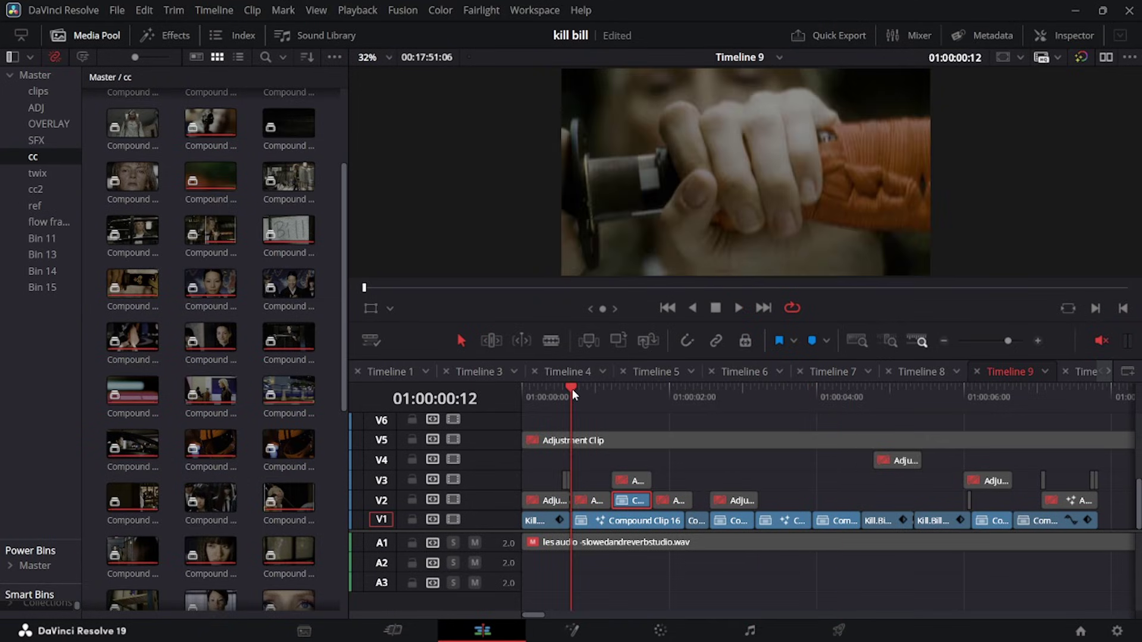
pyautogui.press('space')
pyautogui.press('space')
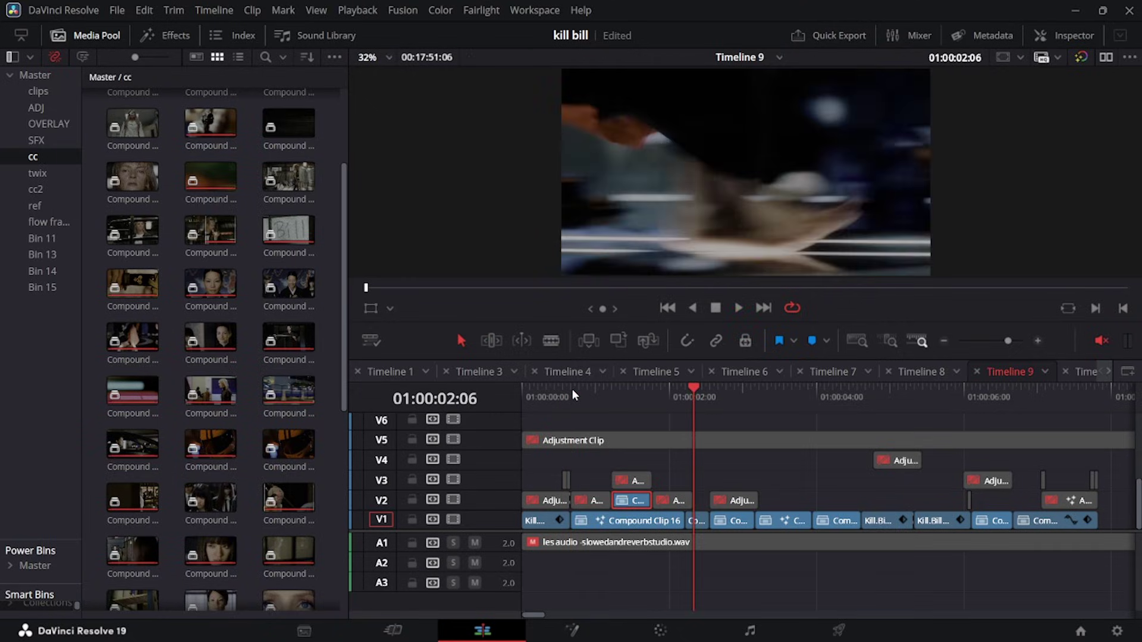
pyautogui.click(566, 395)
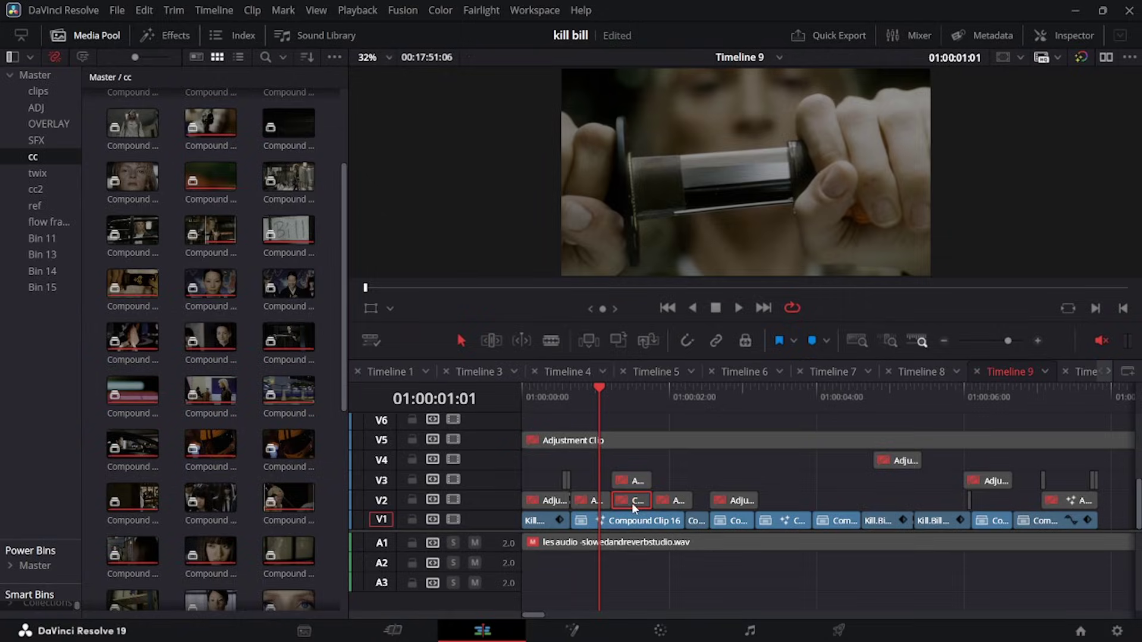
pyautogui.click(572, 396)
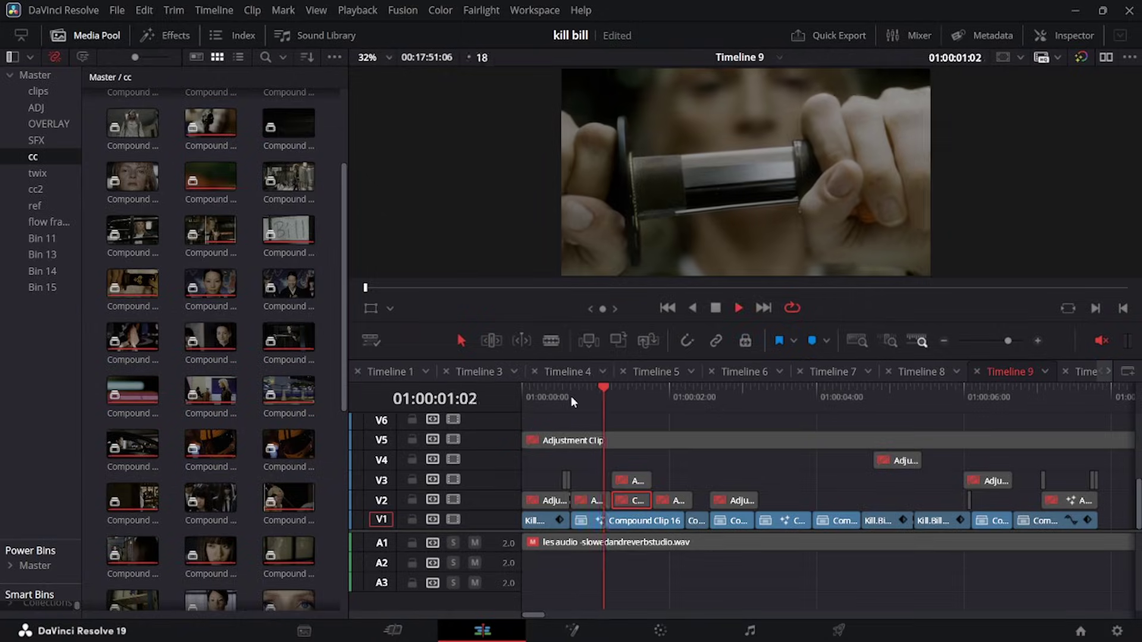
# - Replay Timeline 9 from 01:00:00:12 with the compound clip on V2 enabled
pyautogui.click(570, 401)
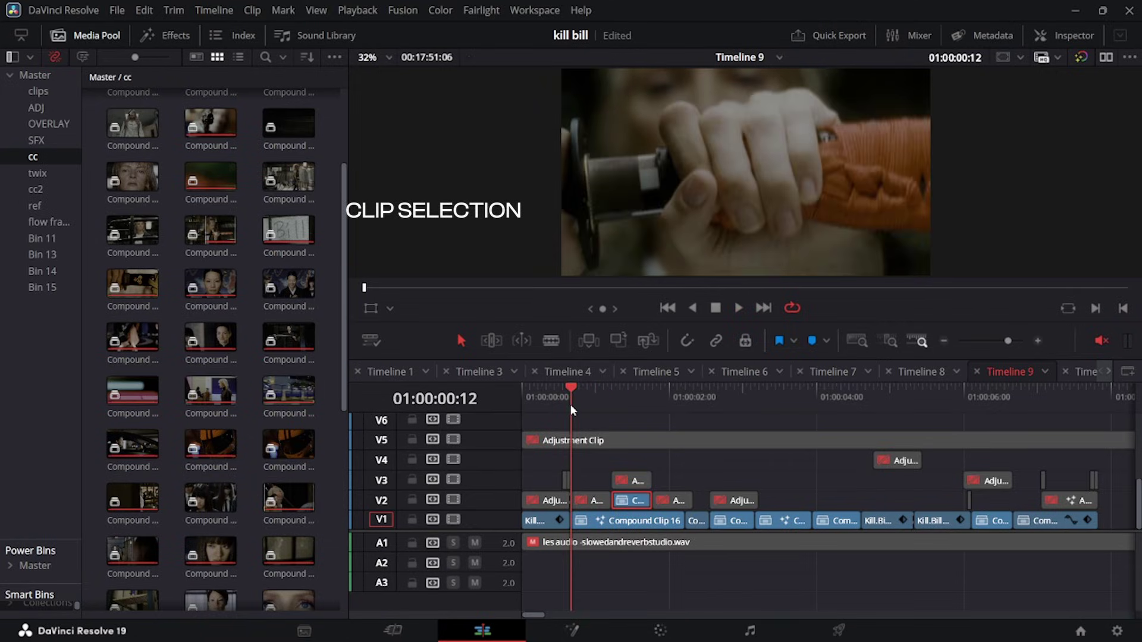
pyautogui.press('space')
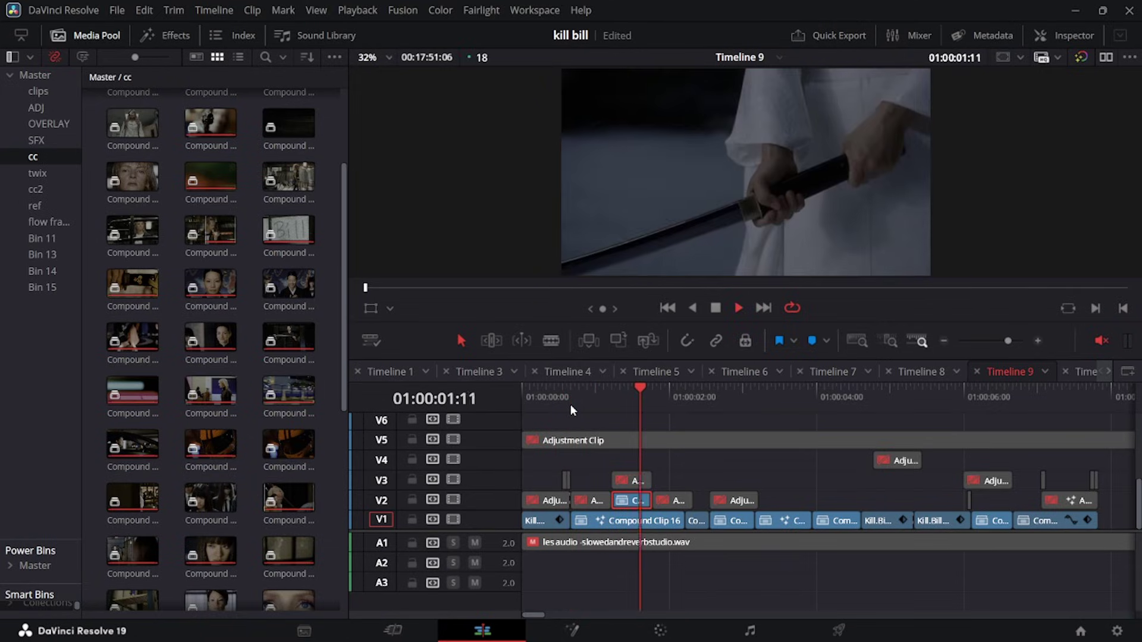
pyautogui.press('space')
pyautogui.moveTo(570, 404); pyautogui.dragTo(571, 408)
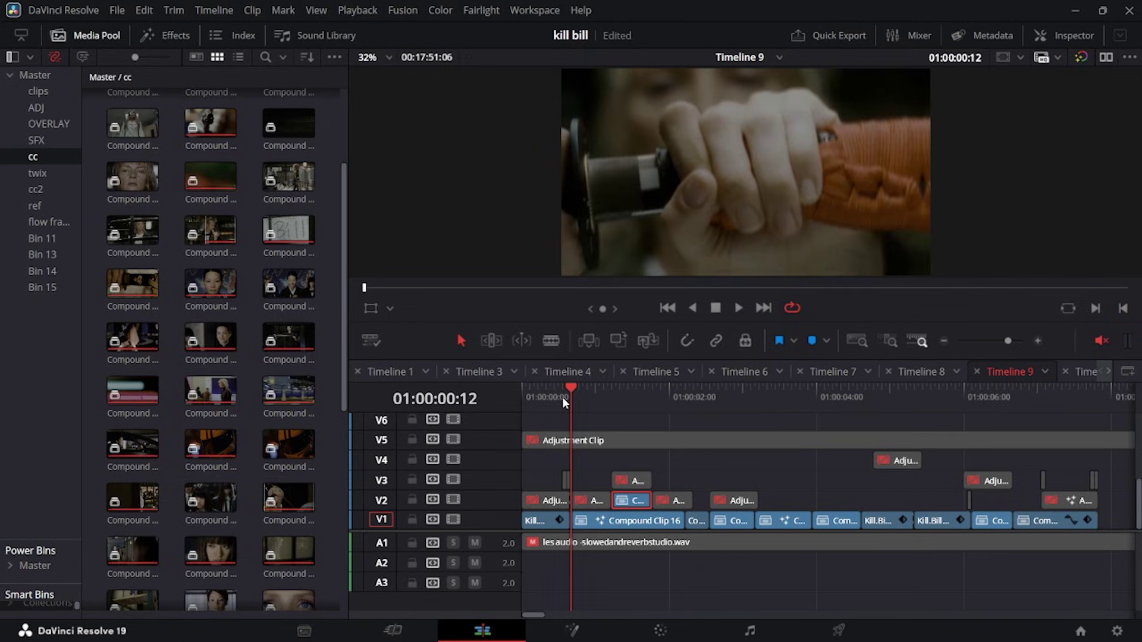
pyautogui.press('space')
pyautogui.press('space')
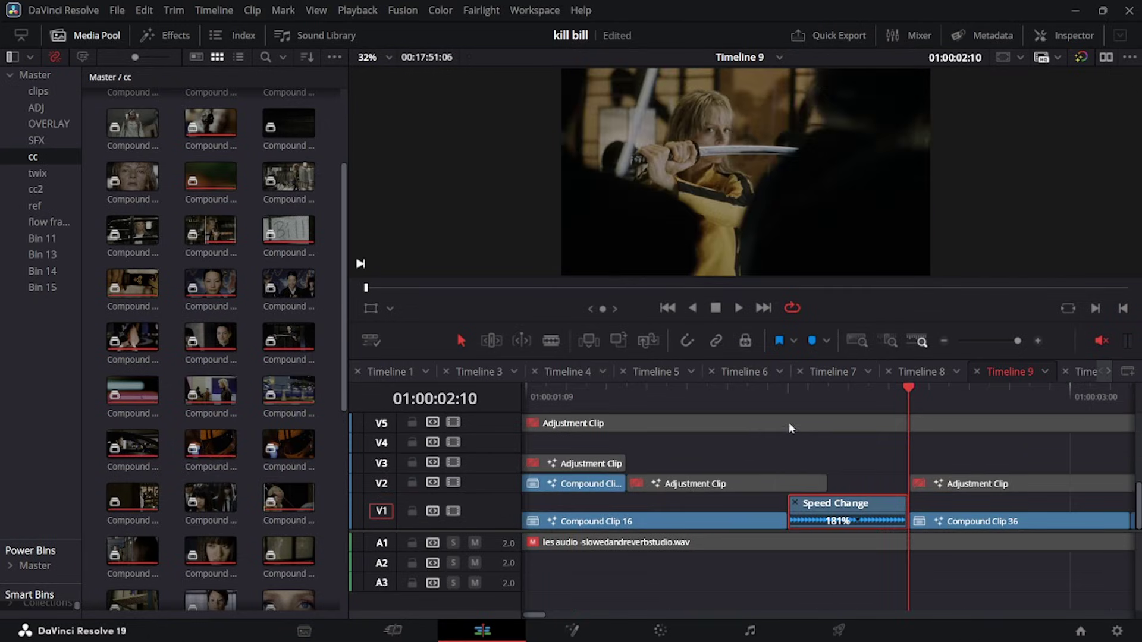
# - Inspect the source footage of the speed-changed clip after Compound Clip 16 and close its speed controls
pyautogui.click(828, 395)
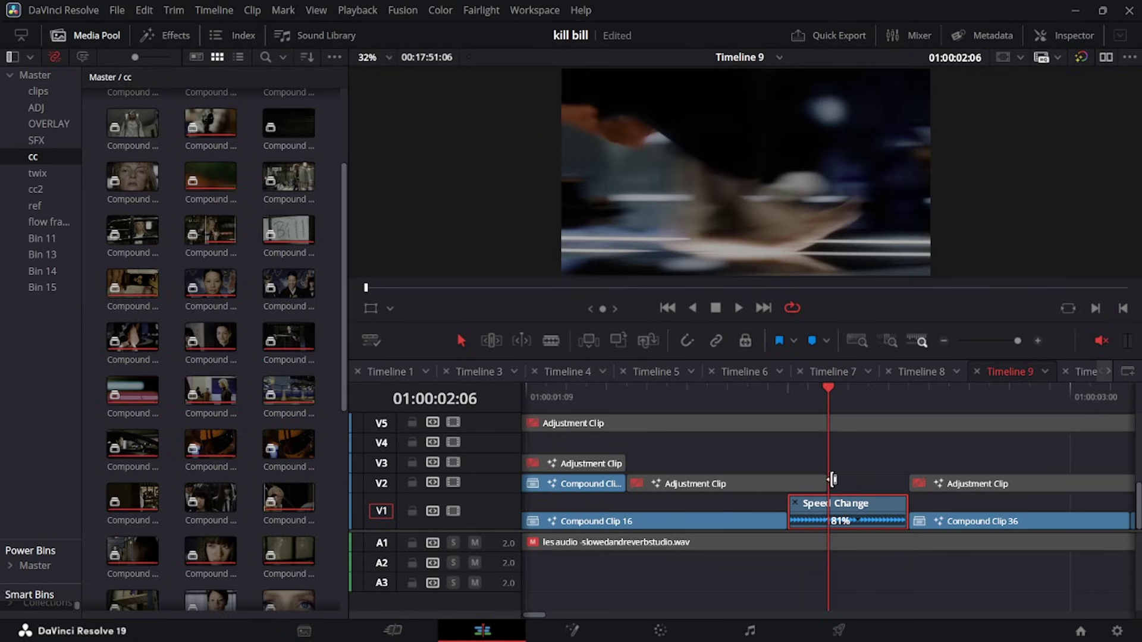
pyautogui.click(815, 397)
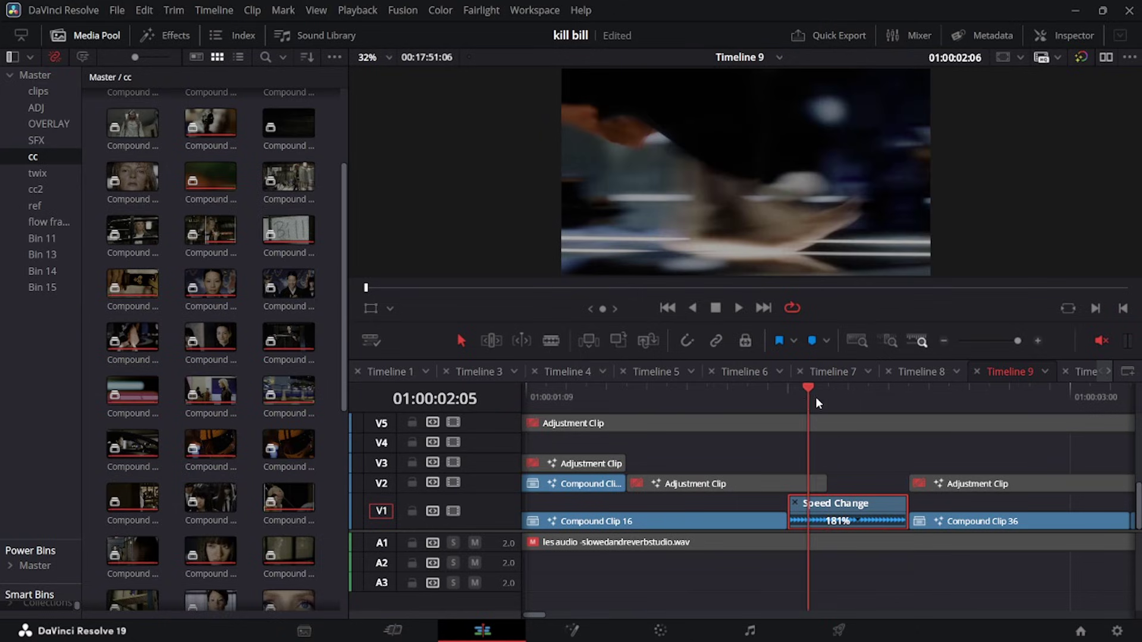
pyautogui.doubleClick(842, 519)
pyautogui.press('space')
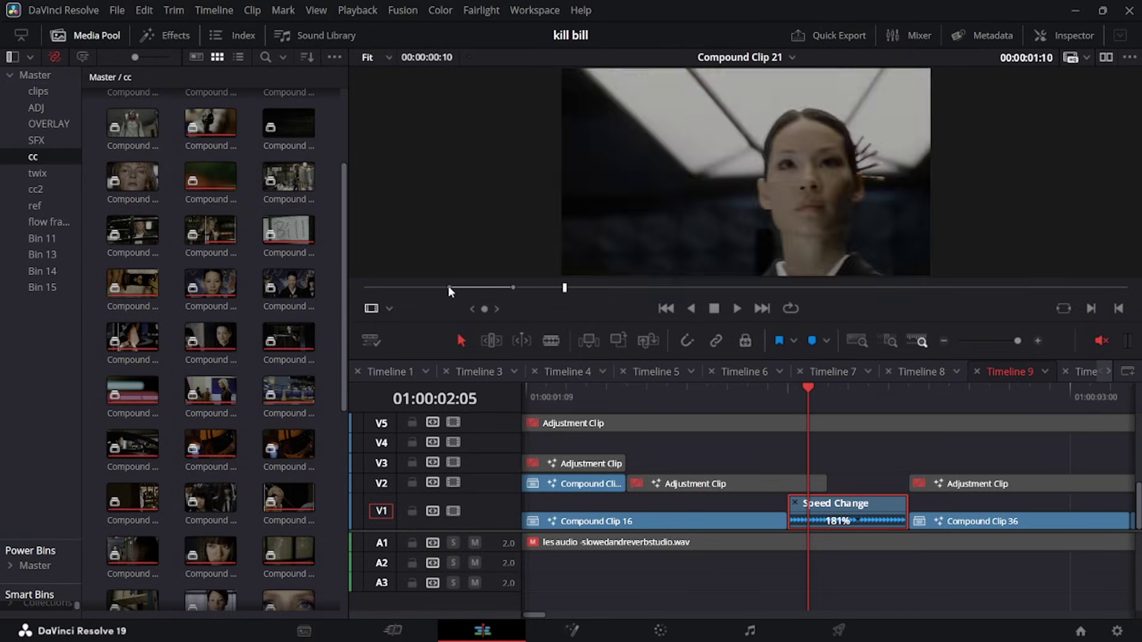
pyautogui.click(821, 454)
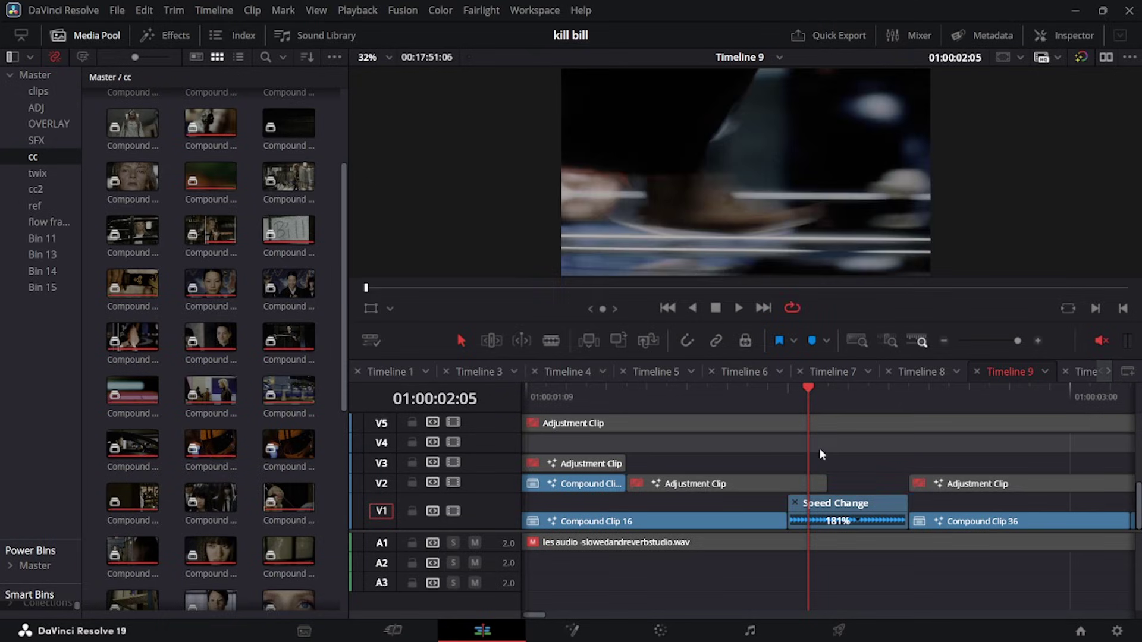
pyautogui.click(794, 503)
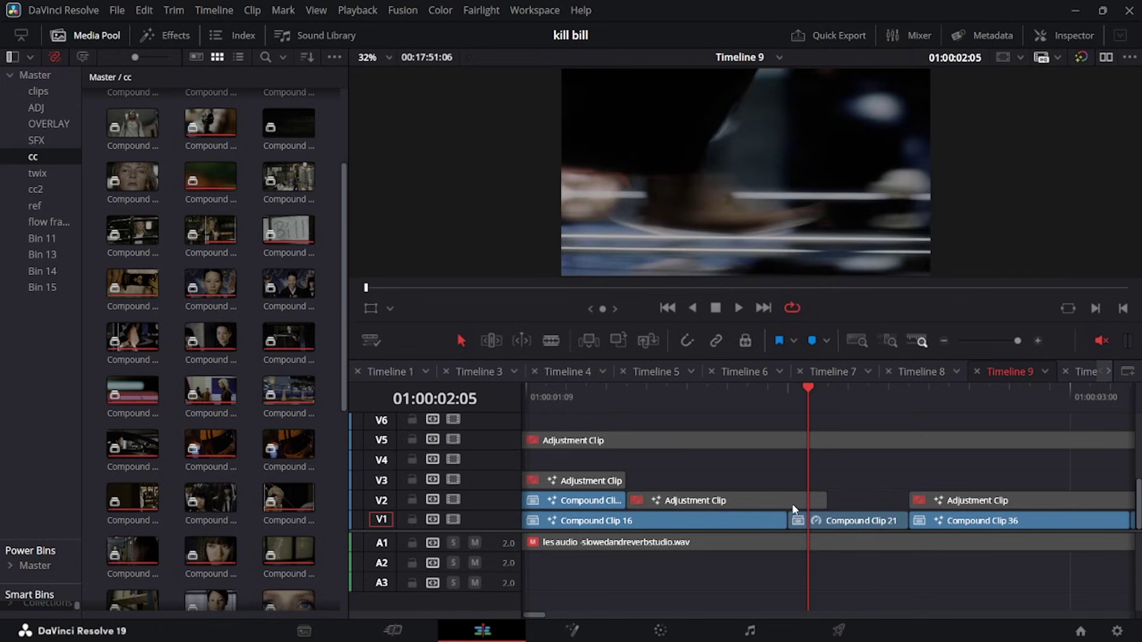
# - Play through the middle shots of Timeline 9, replaying the transition from 01:00:04:11
pyautogui.scroll(-3, 812, 495)
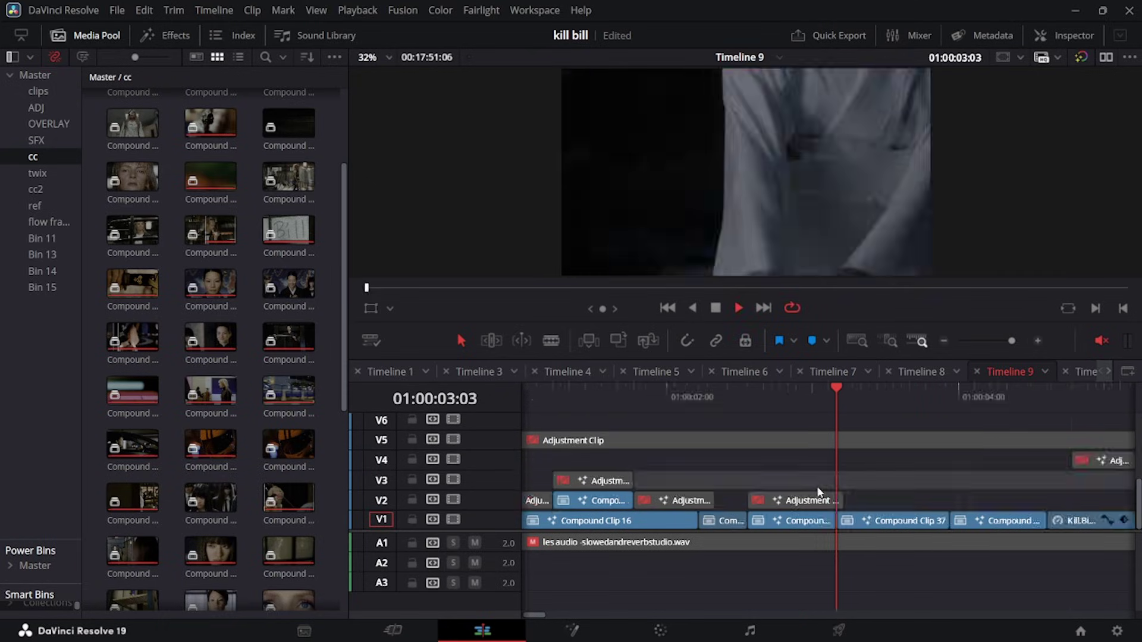
pyautogui.press('space')
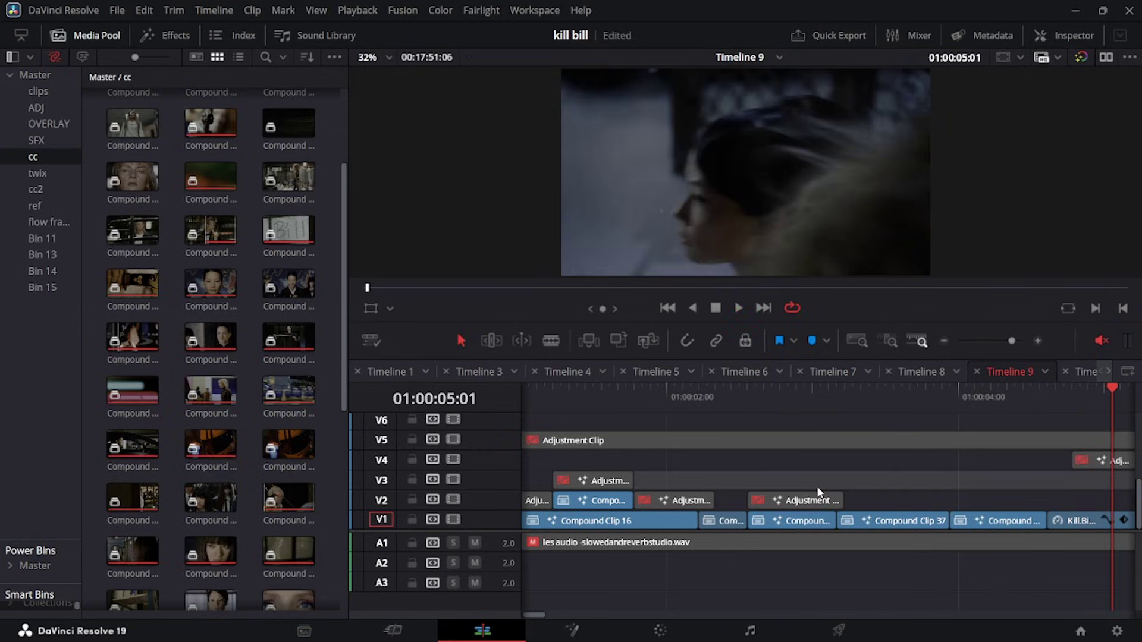
pyautogui.click(1052, 408)
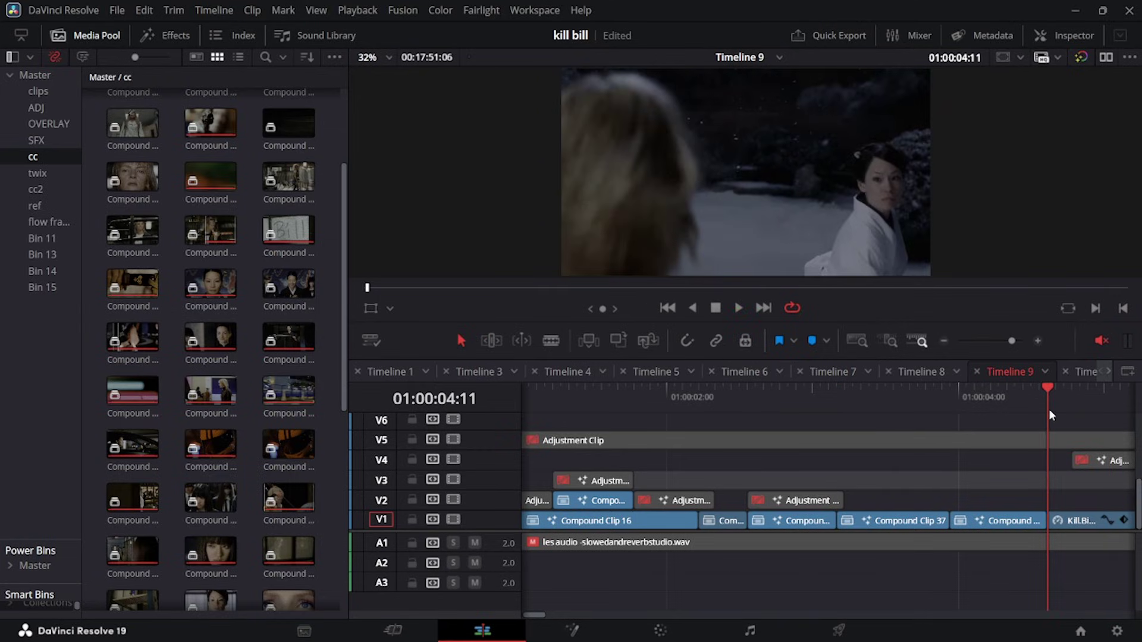
pyautogui.press('space')
pyautogui.press('space')
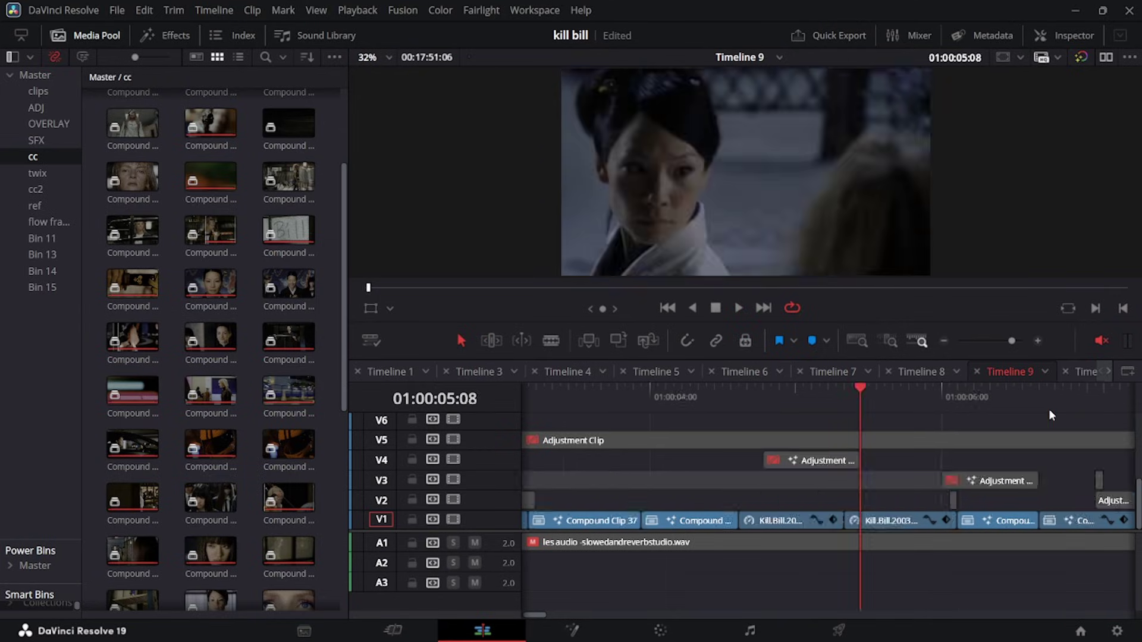
pyautogui.press('space')
pyautogui.press('space')
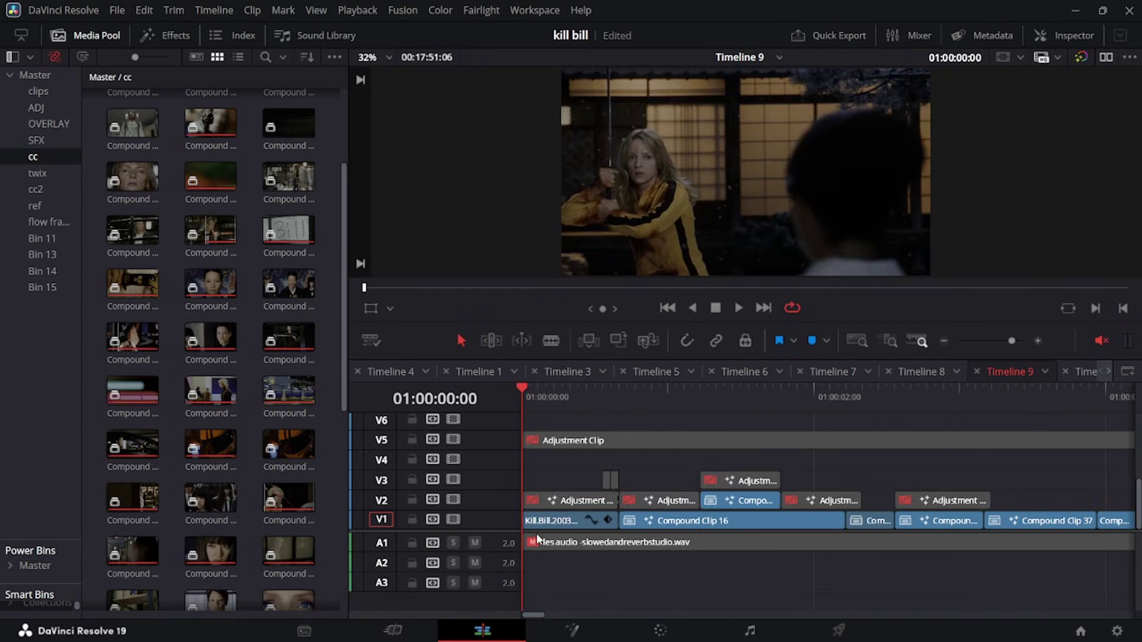
# - Enable the first adjustment clip on V2 above the opening clip and play the start of Timeline 9
pyautogui.click(552, 523)
pyautogui.press('space')
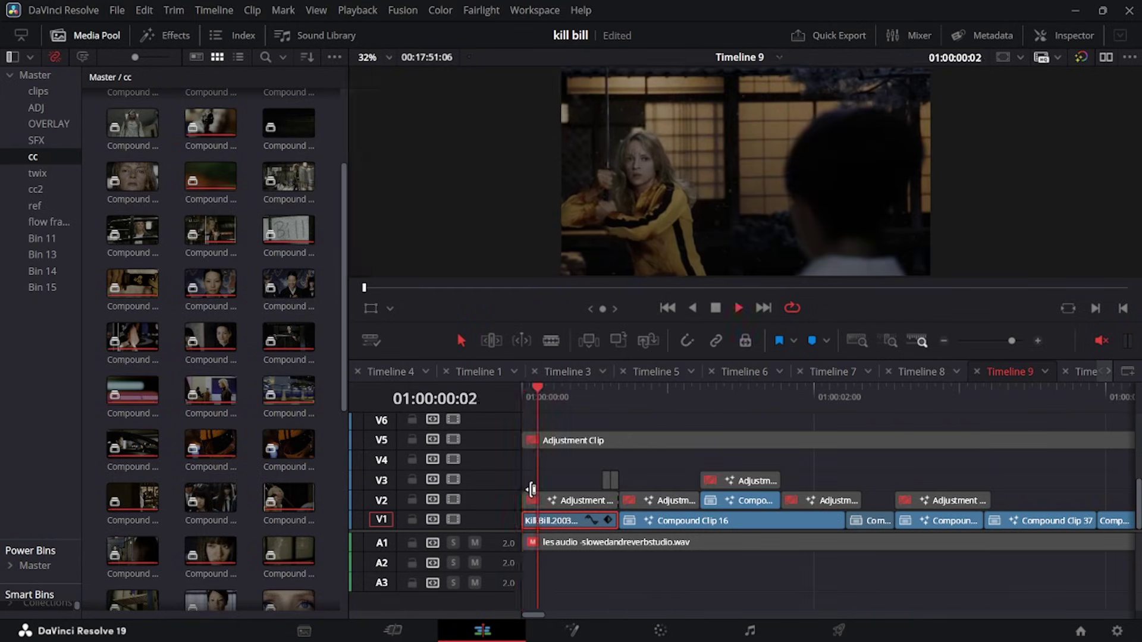
pyautogui.click(581, 497)
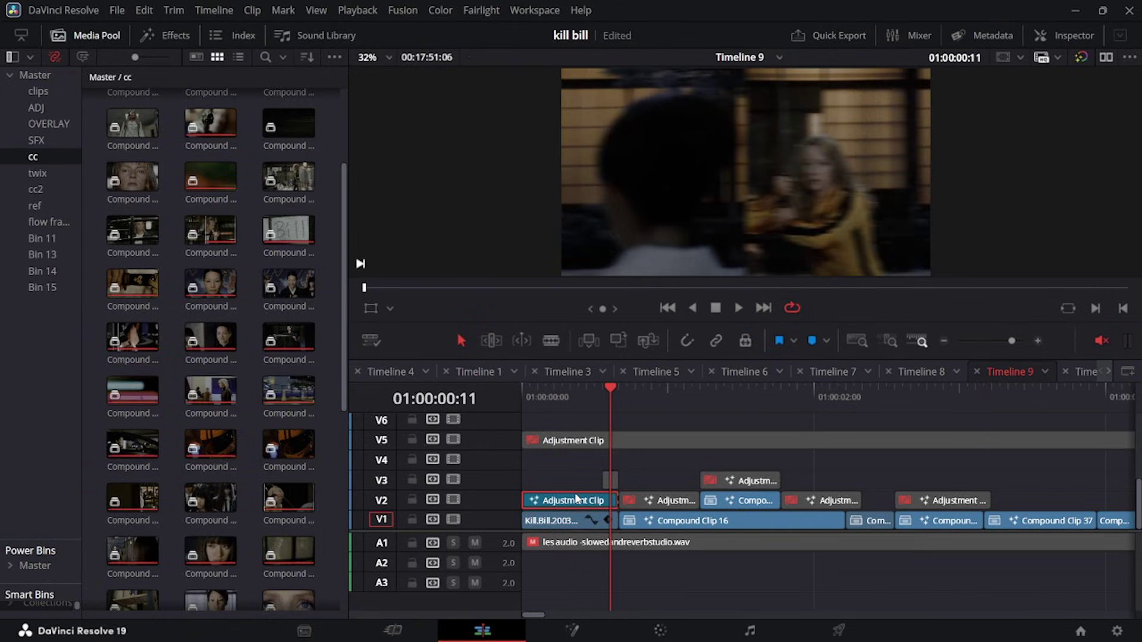
pyautogui.moveTo(561, 409); pyautogui.dragTo(478, 369)
pyautogui.press('space')
pyautogui.press('space')
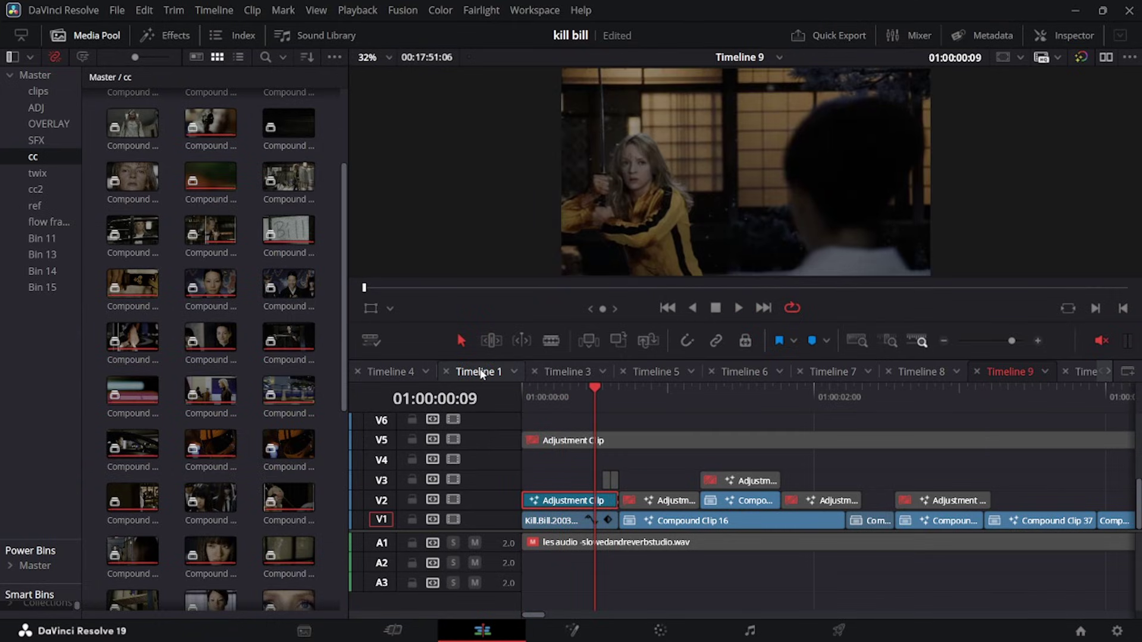
# - Inspect the S_Hotspots1 node of the opening adjustment clip in Fusion at frame 0, and return to the edit timeline
pyautogui.hotkey('shift', '5')
pyautogui.moveTo(295, 508); pyautogui.dragTo(270, 504)
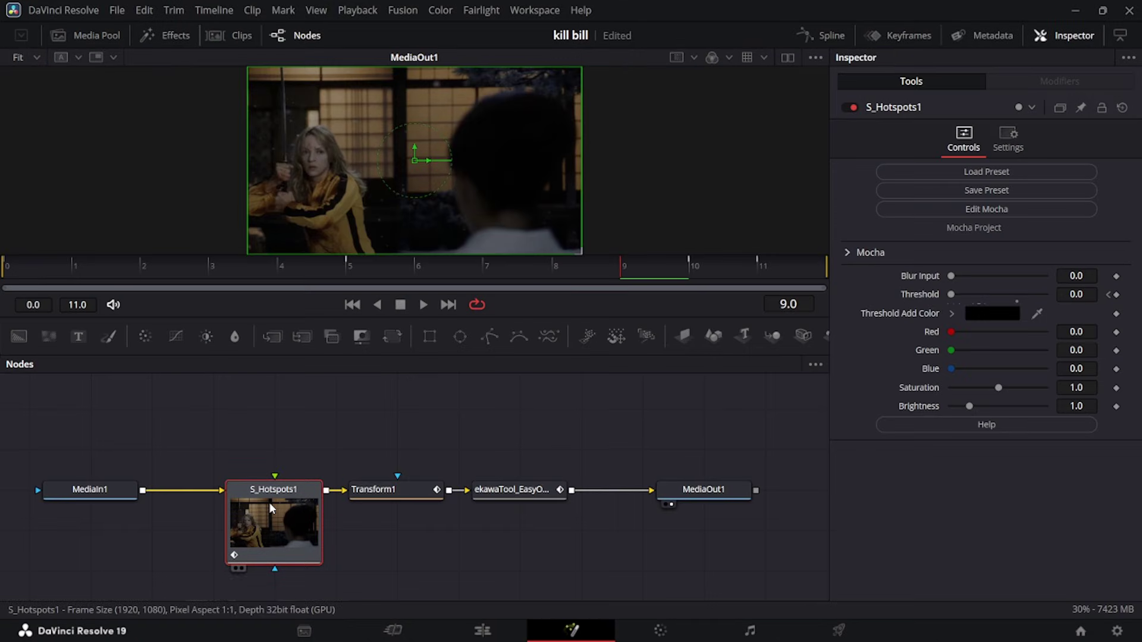
pyautogui.click(3, 272)
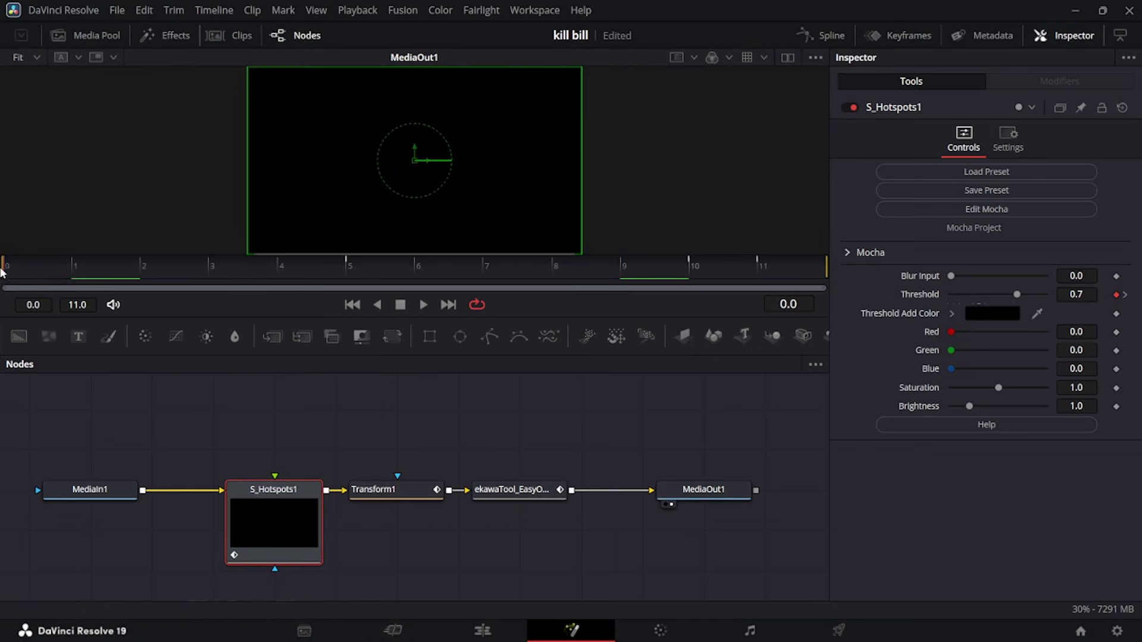
pyautogui.hotkey('shift', '4')
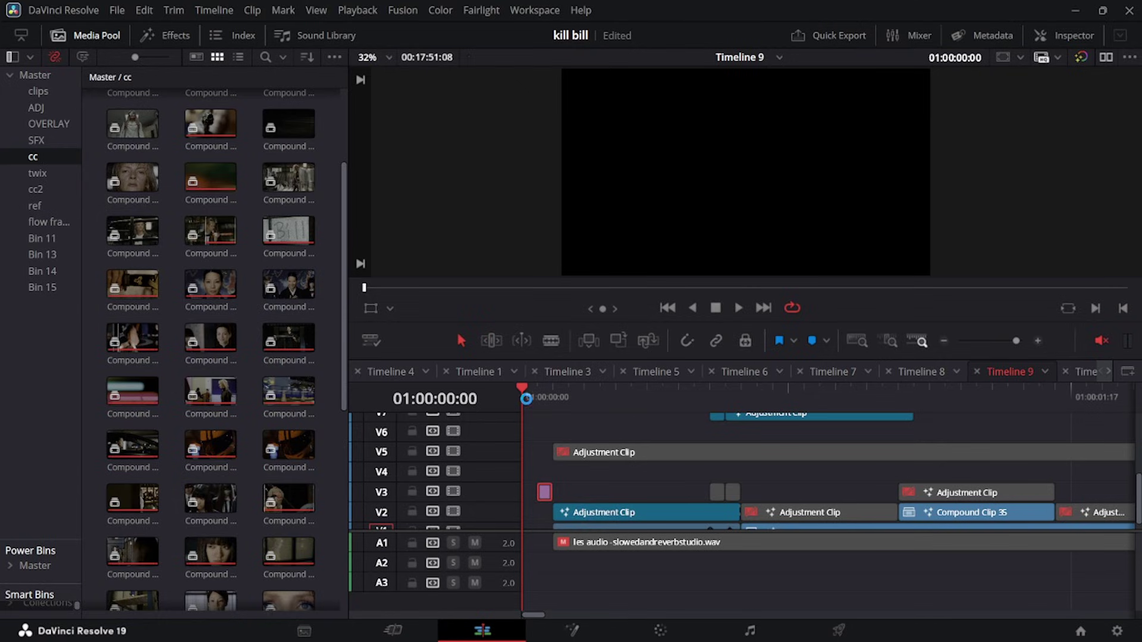
# - Step through the first frames of Timeline 9 and play the opening flash from 01:00:00:00
pyautogui.click(544, 405)
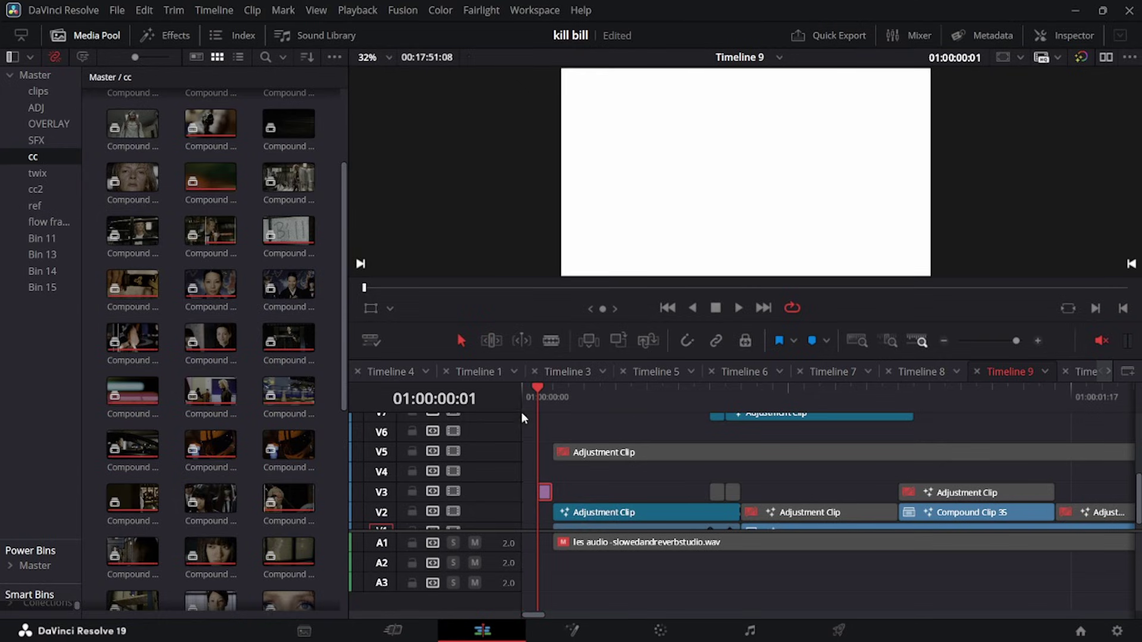
pyautogui.press('Left')
pyautogui.press('space')
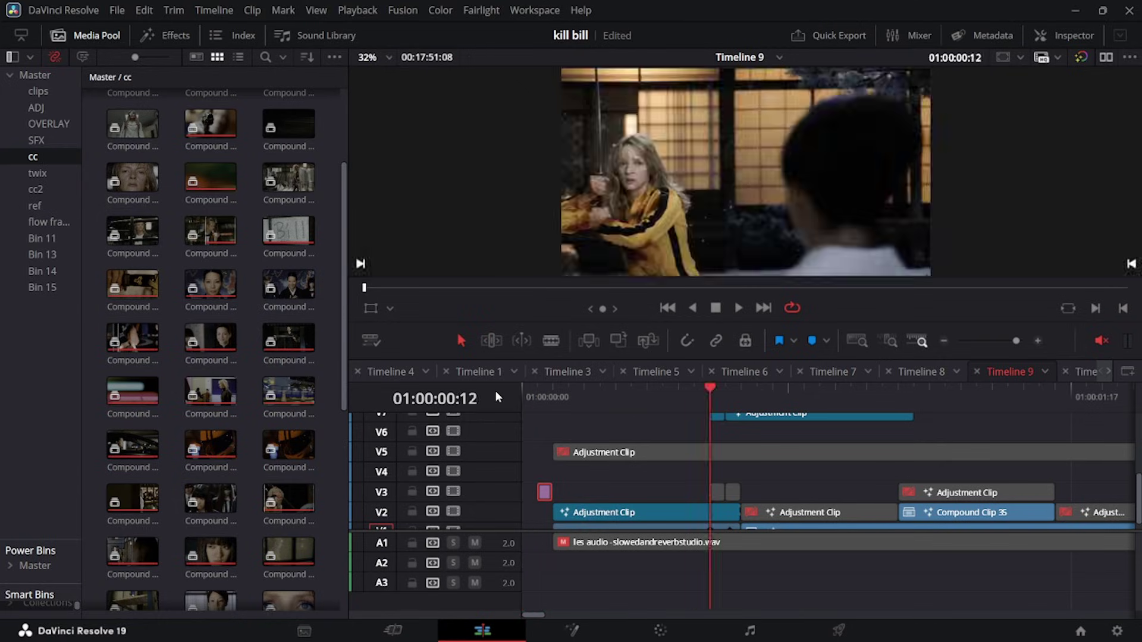
pyautogui.click(524, 408)
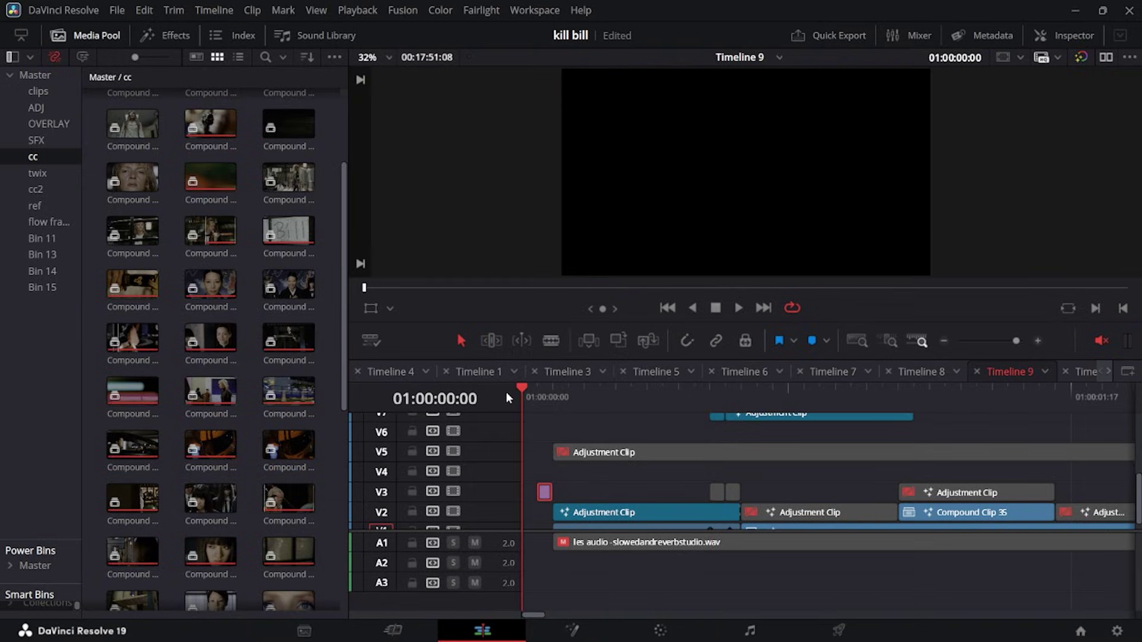
# - Open the opening adjustment clip in Fusion and replace the S_Hotspots1 node with a BrightnessContrast node before Transform1
pyautogui.press('space')
pyautogui.hotkey('shift', '5')
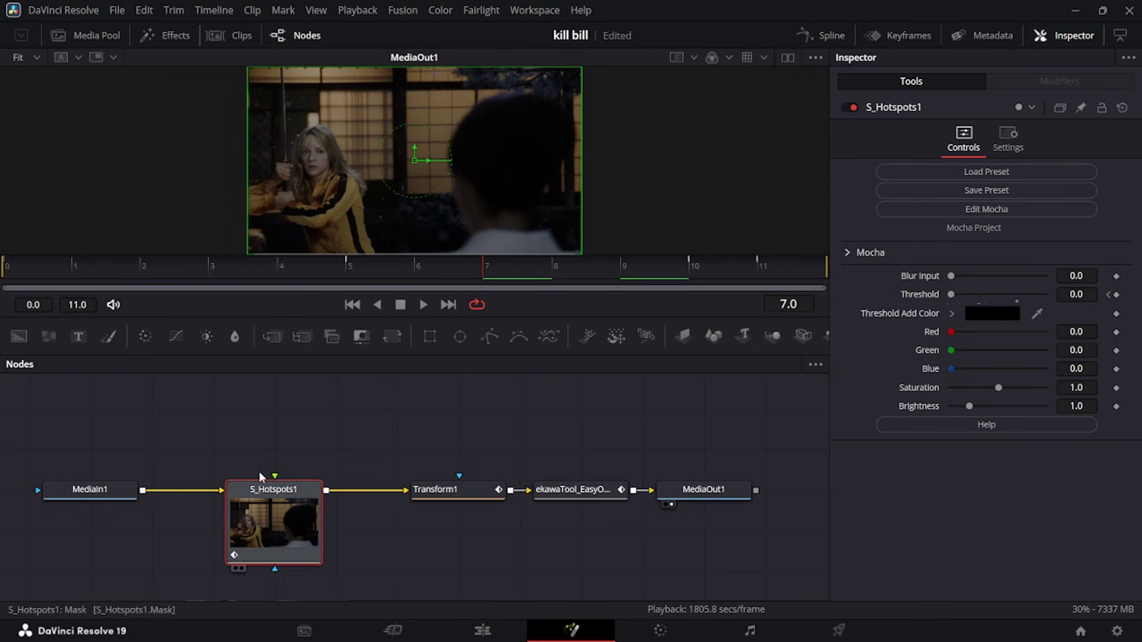
pyautogui.press('Delete')
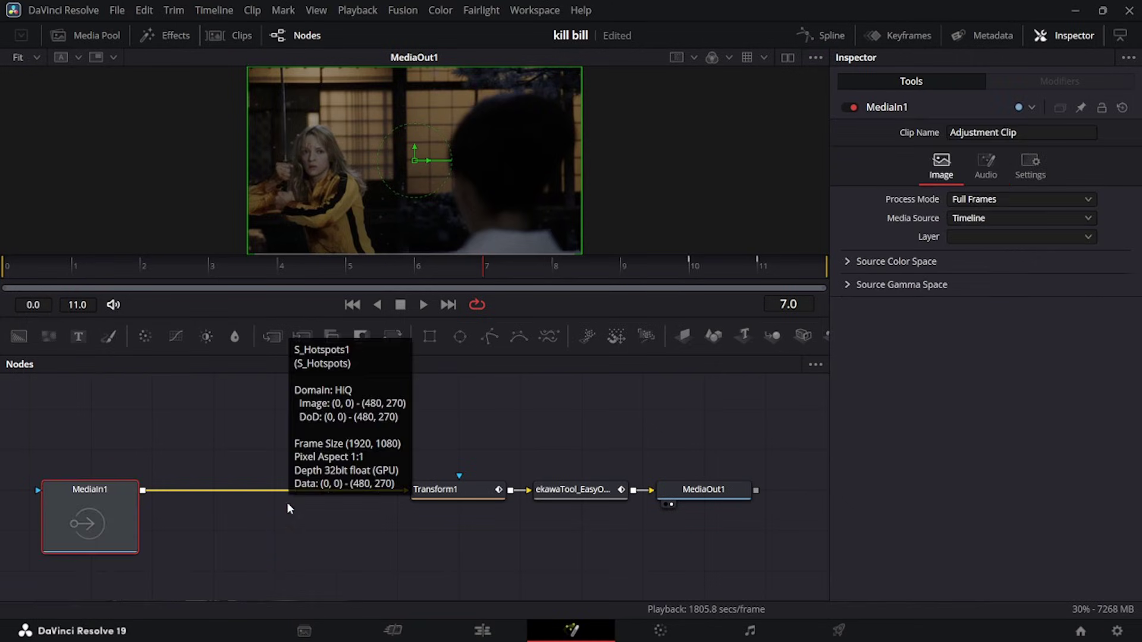
pyautogui.moveTo(207, 338); pyautogui.dragTo(282, 494)
# - Keyframe the Low/High range of BrightnessContrast1 at frames 0 and 7
pyautogui.press('Left')
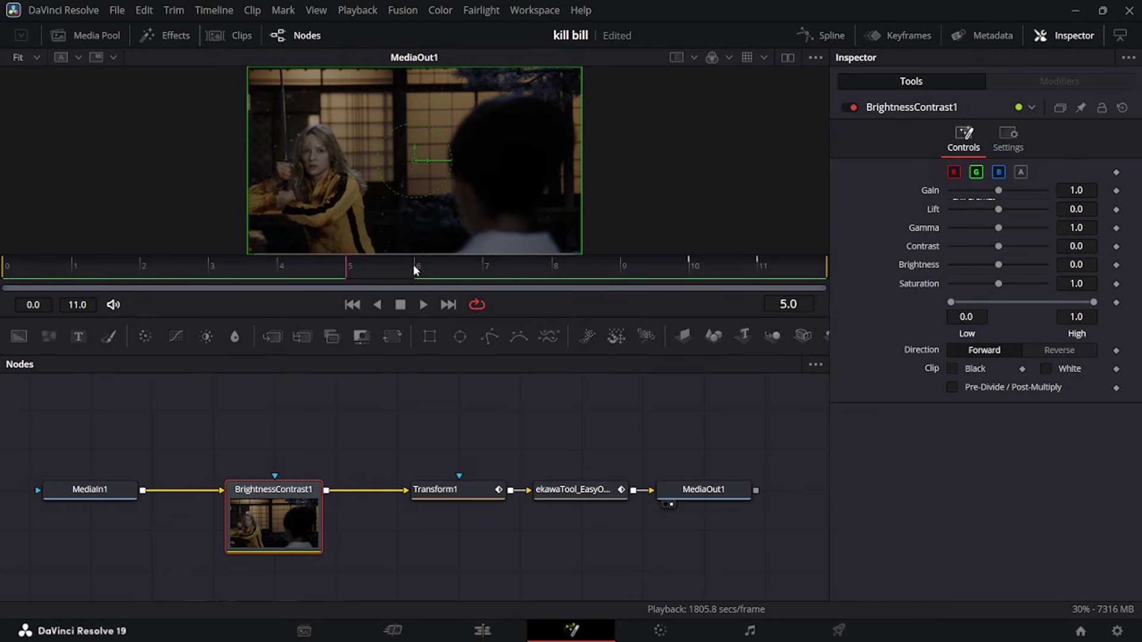
pyautogui.moveTo(413, 268); pyautogui.dragTo(3, 269)
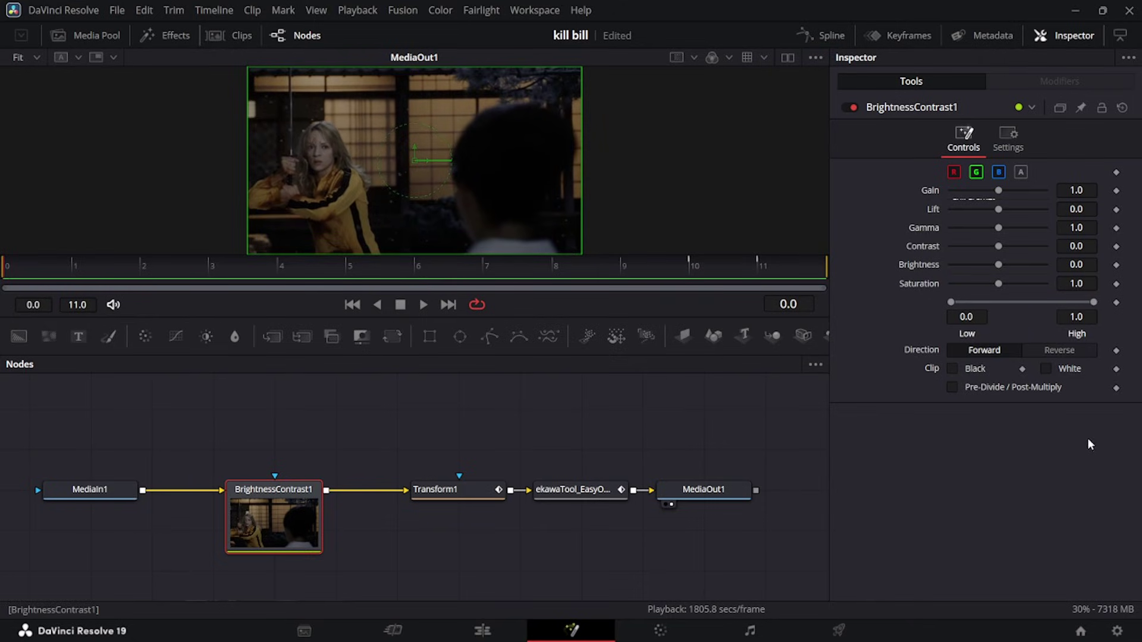
pyautogui.click(1117, 304)
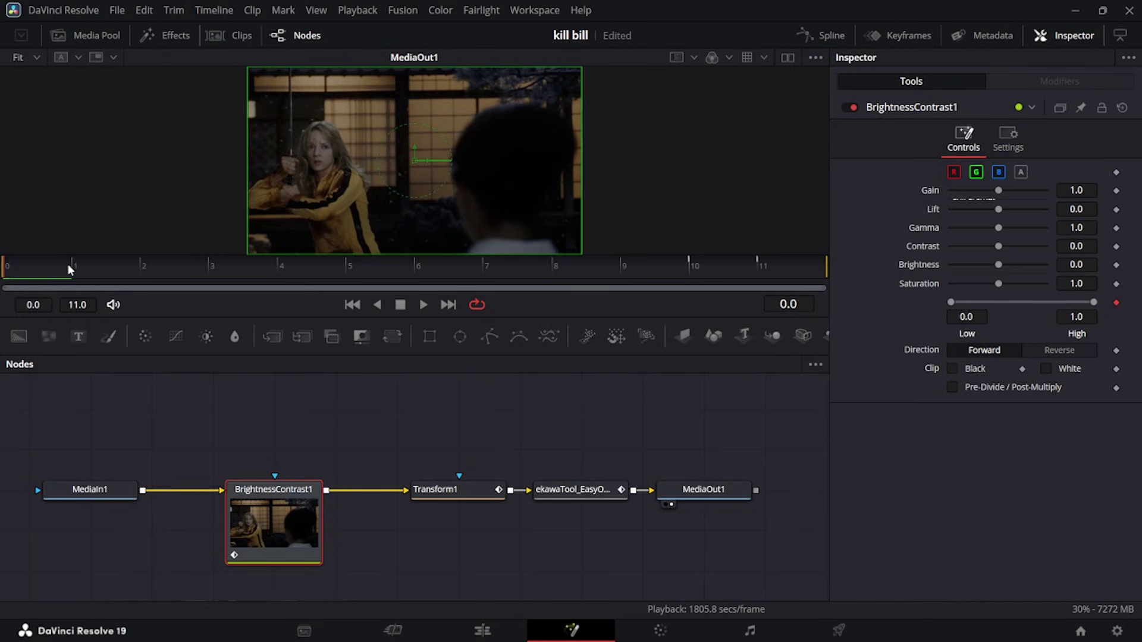
pyautogui.press('Right')
pyautogui.press('Right')
pyautogui.press('Right')
pyautogui.press('Right')
pyautogui.press('Left')
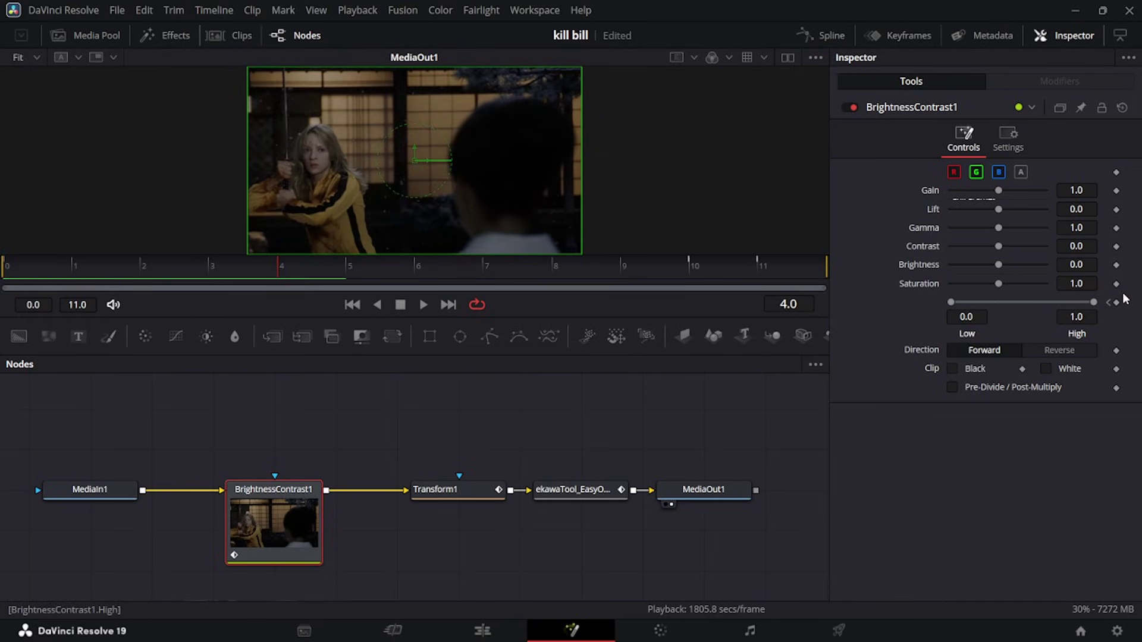
pyautogui.press('Right')
pyautogui.press('Right')
pyautogui.press('Right')
pyautogui.click(1116, 304)
# - Set the Low value of BrightnessContrast1 to 0.428 at frame 0
pyautogui.press('Left')
pyautogui.press('Left')
pyautogui.press('Left')
pyautogui.press('Left')
pyautogui.press('Left')
pyautogui.press('Left')
pyautogui.press('Left')
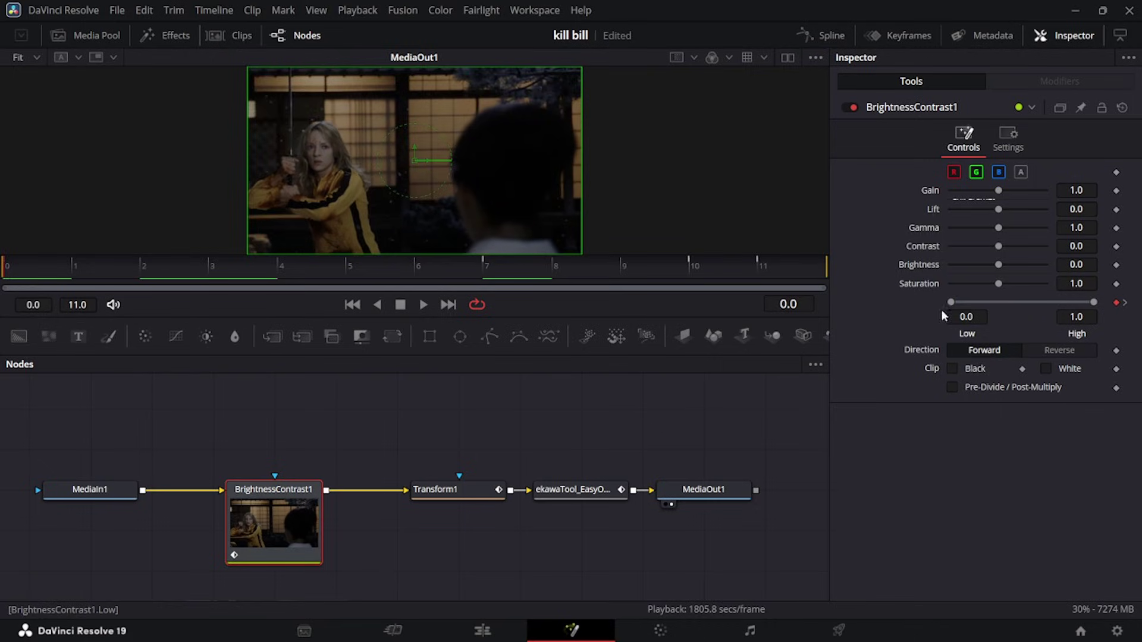
pyautogui.moveTo(957, 300); pyautogui.dragTo(1008, 310)
# - Isolate the Low curve of BrightnessContrast1 in the spline editor and shape it to drop steeply, easing out toward frame 7
pyautogui.click(819, 38)
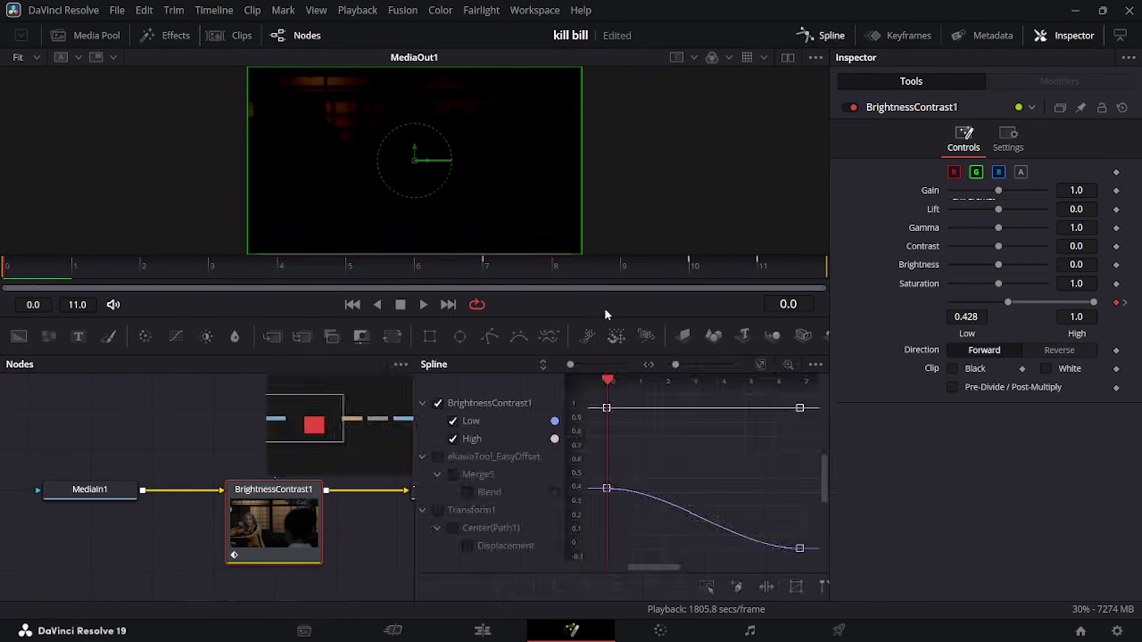
pyautogui.hotkey('ctrl', 'f')
pyautogui.hotkey('ctrl', 'a')
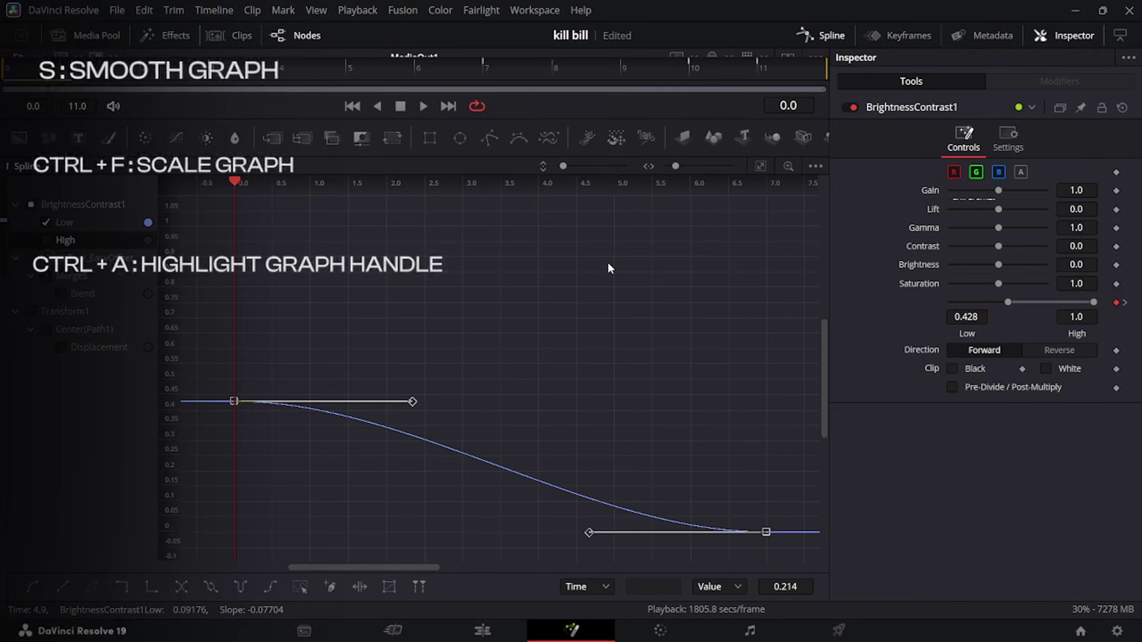
pyautogui.hotkey('ctrl', 'f')
pyautogui.moveTo(413, 226); pyautogui.dragTo(363, 477)
pyautogui.moveTo(586, 541); pyautogui.dragTo(432, 507)
pyautogui.moveTo(373, 476); pyautogui.dragTo(429, 505)
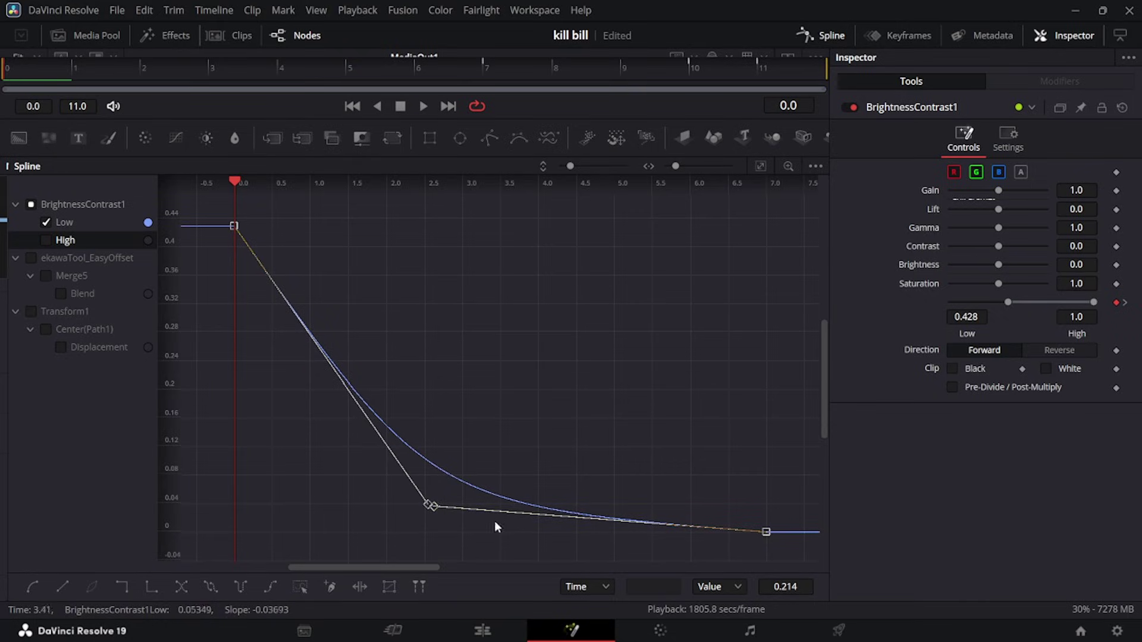
pyautogui.moveTo(430, 506); pyautogui.dragTo(424, 523)
pyautogui.click(822, 35)
# - Play the fade from black in an enlarged Fusion viewer, starting at frame 0
pyautogui.moveTo(670, 120); pyautogui.dragTo(595, 474)
pyautogui.press('space')
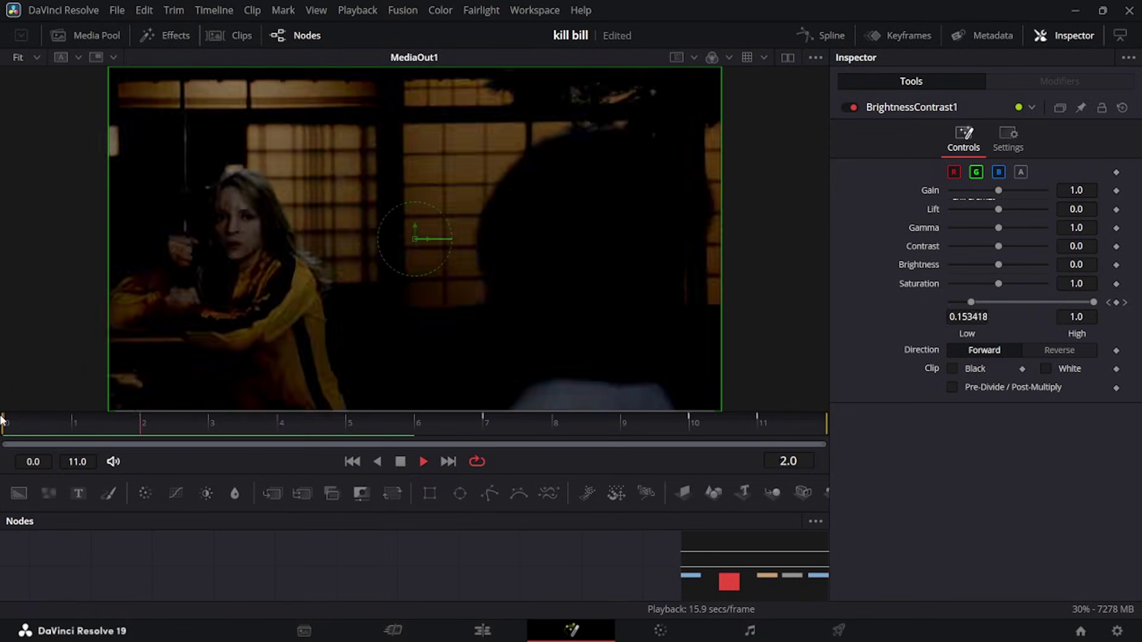
pyautogui.press('space')
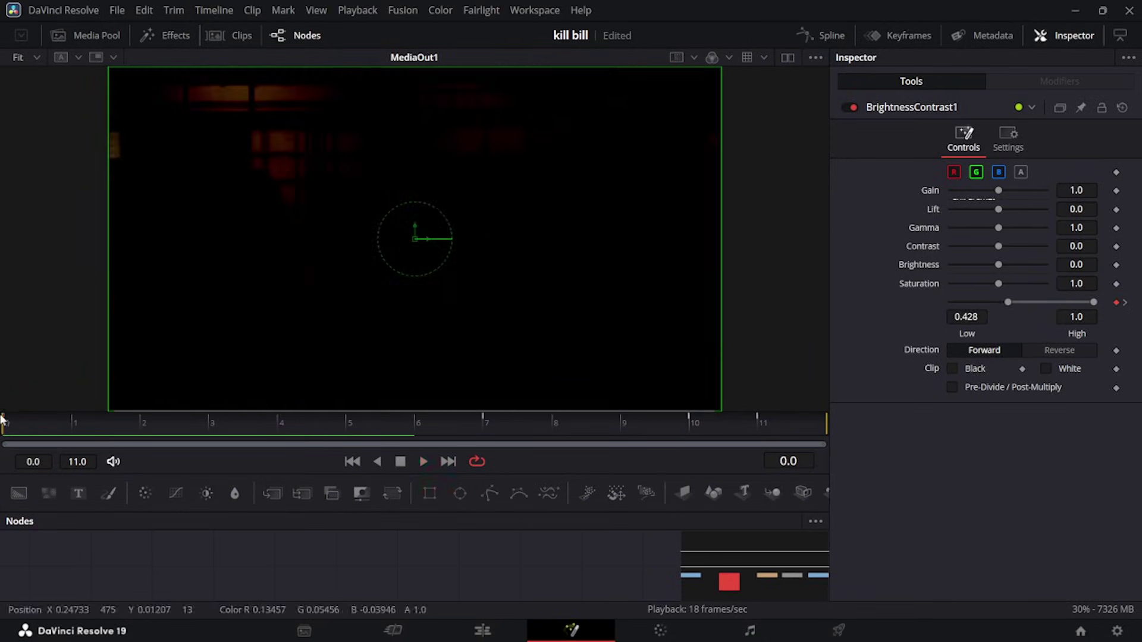
pyautogui.press('space')
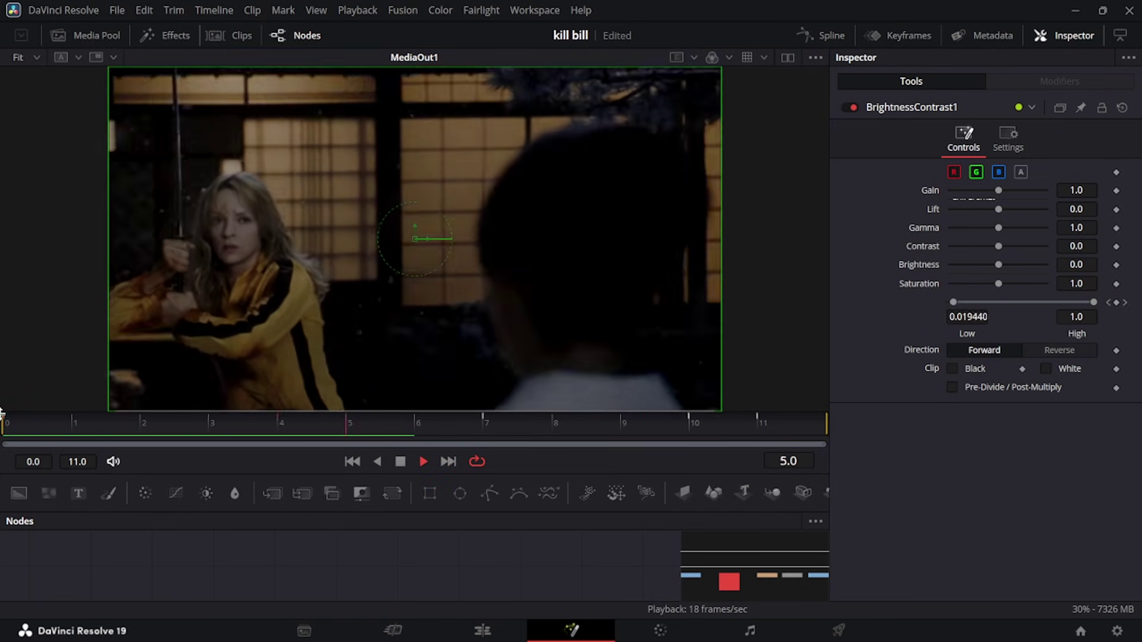
# - Return to the edit timeline and replay the cut from the opening shot into the second shot of Timeline 9
pyautogui.hotkey('shift', '4')
pyautogui.click(624, 392)
pyautogui.press('space')
pyautogui.press('space')
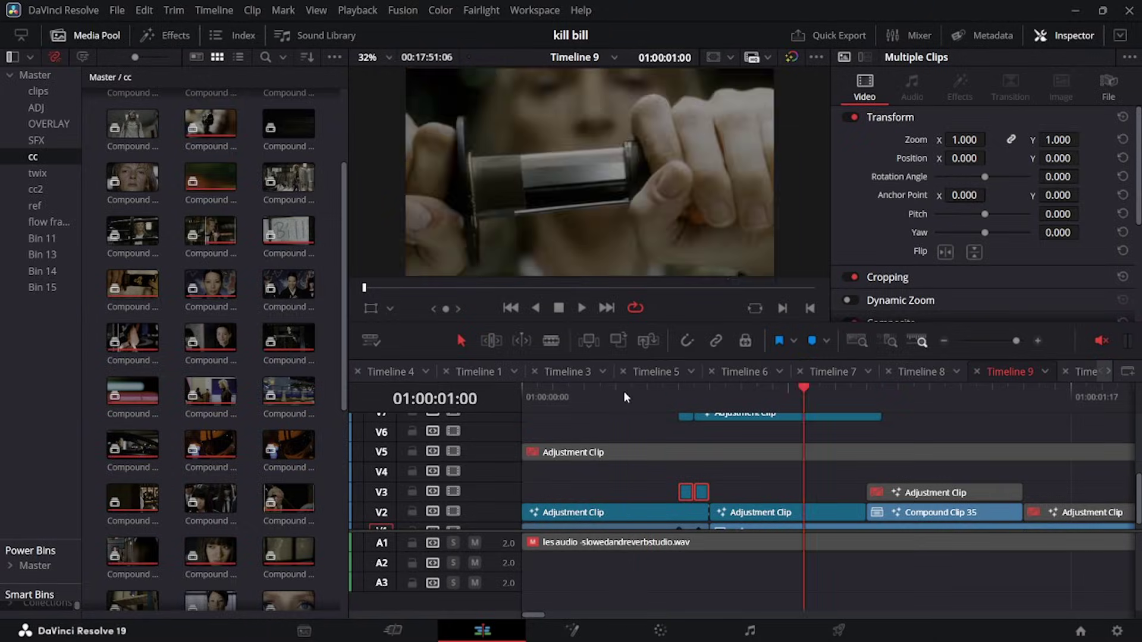
pyautogui.click(652, 390)
pyautogui.press('space')
pyautogui.press('space')
pyautogui.click(646, 398)
# - Open the first V2 adjustment clip in Fusion and insert a Transform node between BrightnessContrast1 and MediaOut1
pyautogui.click(637, 505)
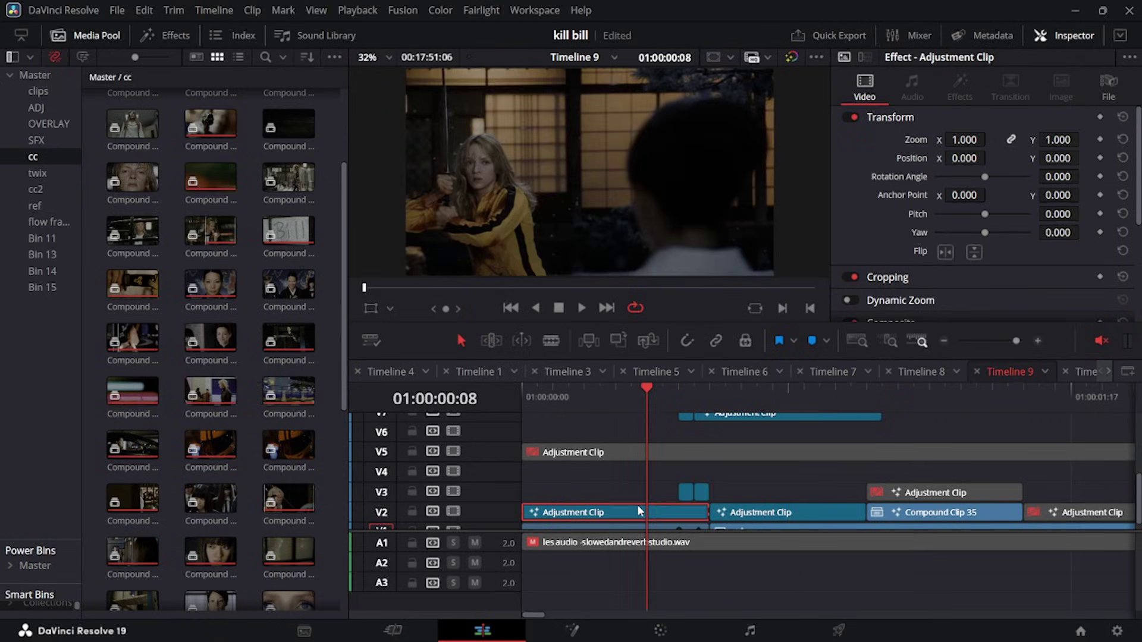
pyautogui.hotkey('shift', '5')
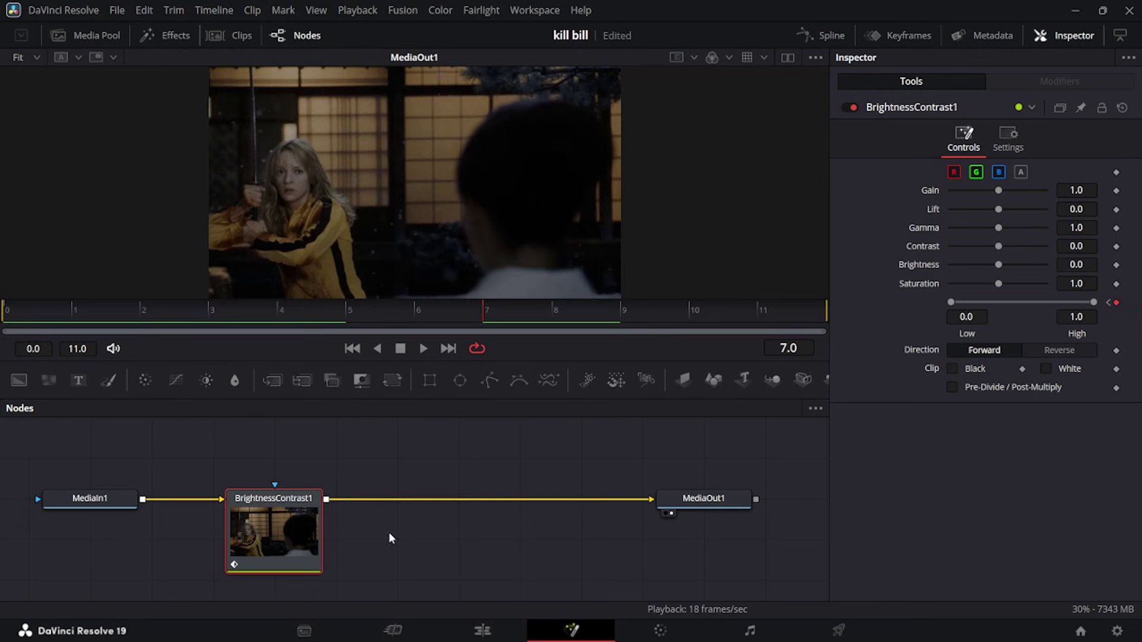
pyautogui.moveTo(397, 386); pyautogui.dragTo(515, 510)
# - Keyframe the Center of Transform1 at frames 10 and 5, ending on the frame 10 keyframe
pyautogui.click(702, 313)
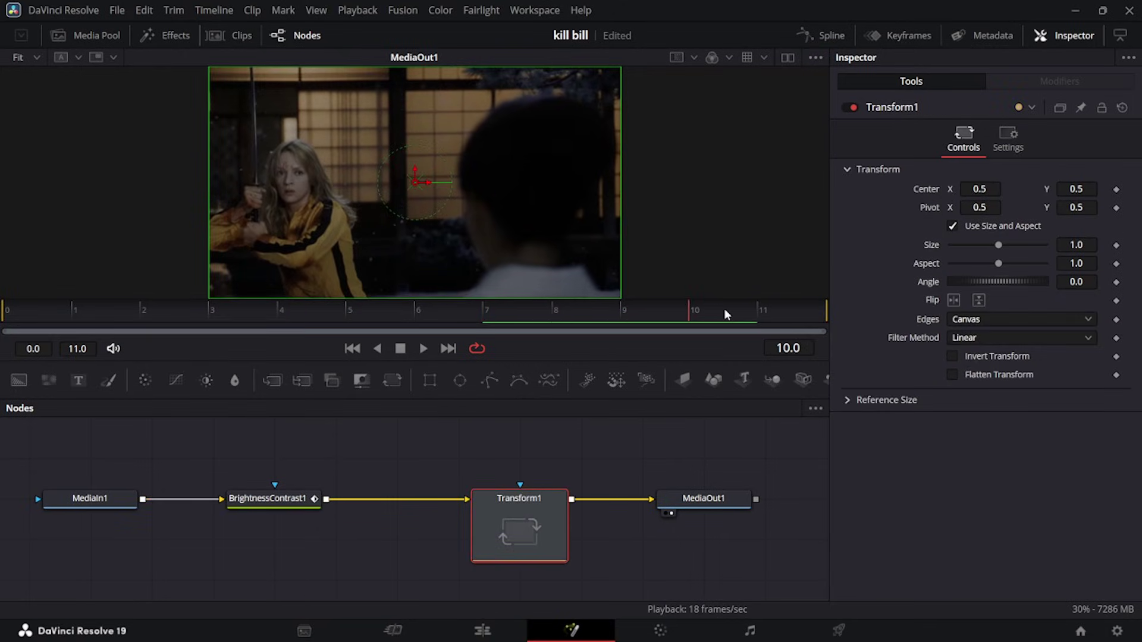
pyautogui.click(1117, 190)
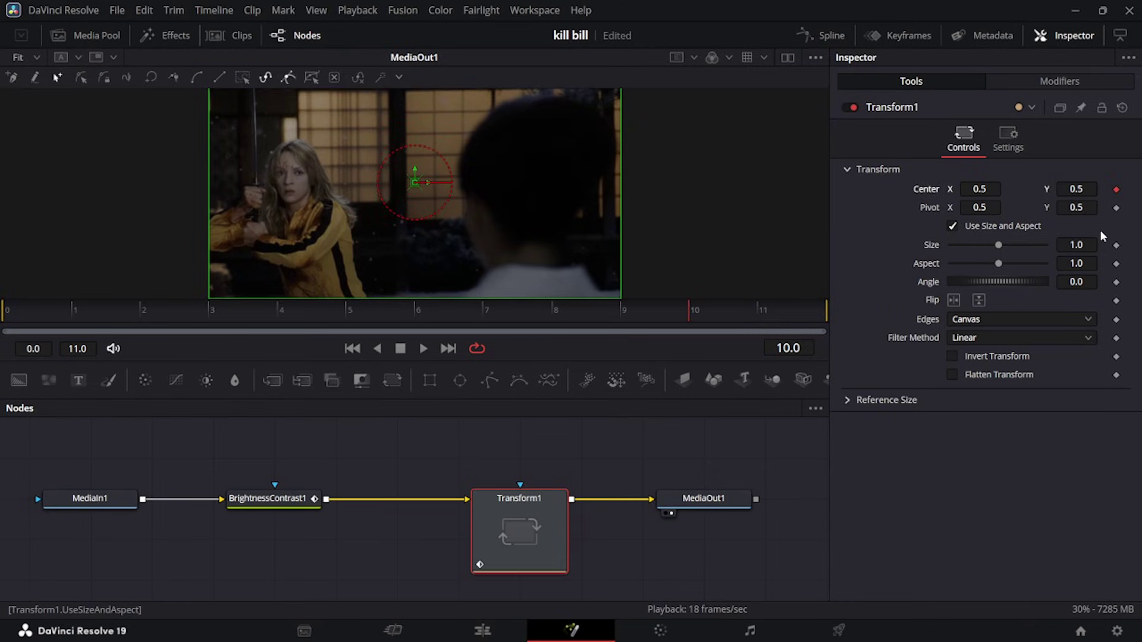
pyautogui.press('Left')
pyautogui.press('Left')
pyautogui.press('Left')
pyautogui.press('Left')
pyautogui.press('Left')
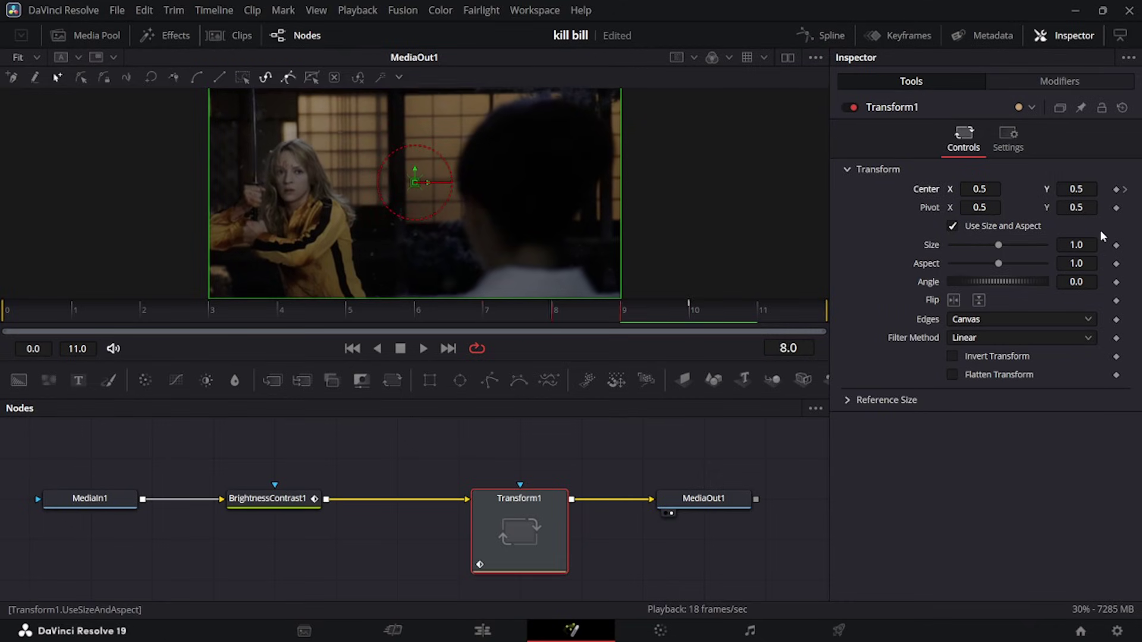
pyautogui.click(1124, 189)
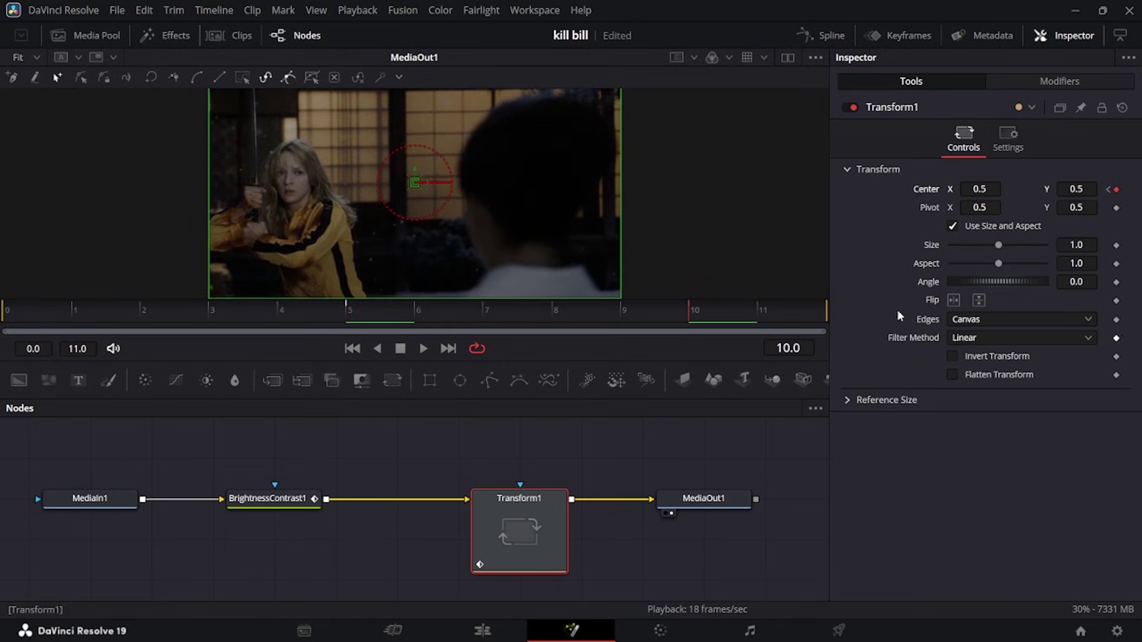
# - Set Transform1's Center X to 0.477 at frame 10 and its Edges to Mirror
pyautogui.moveTo(992, 188); pyautogui.dragTo(978, 188)
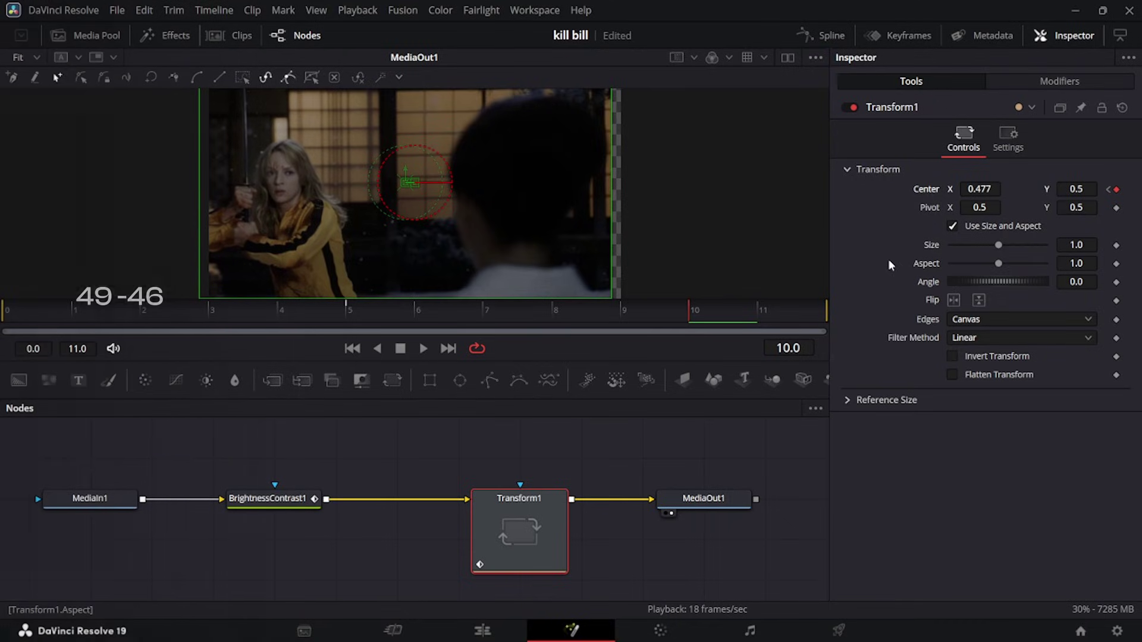
pyautogui.click(1025, 318)
pyautogui.click(1012, 390)
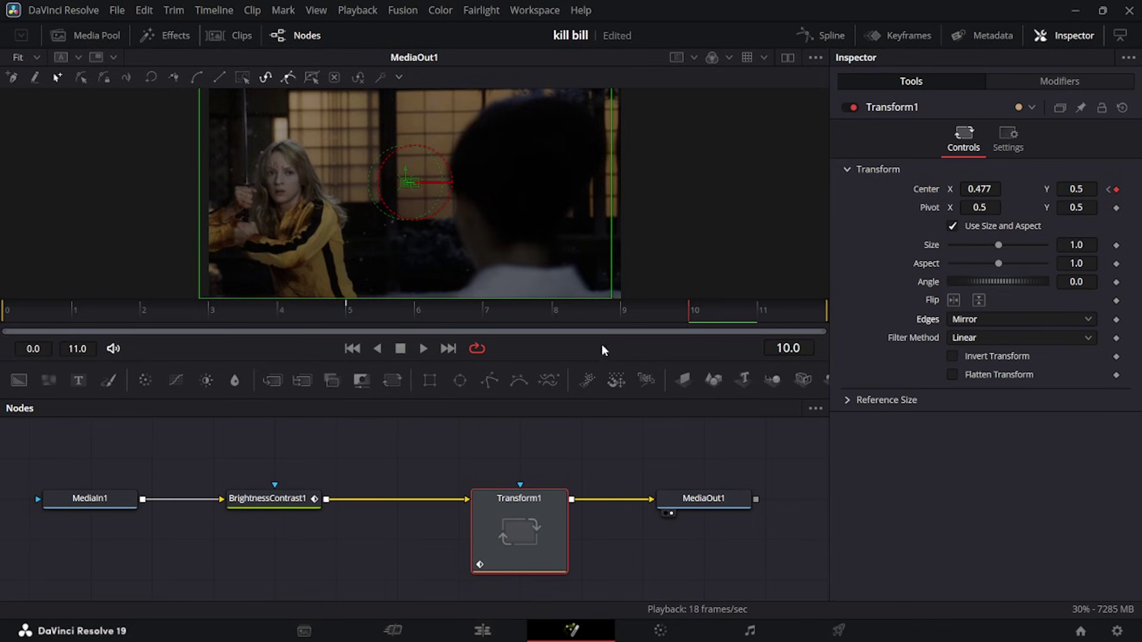
# - Open an enlarged spline editor showing only the Displacement curve of Transform1
pyautogui.click(822, 35)
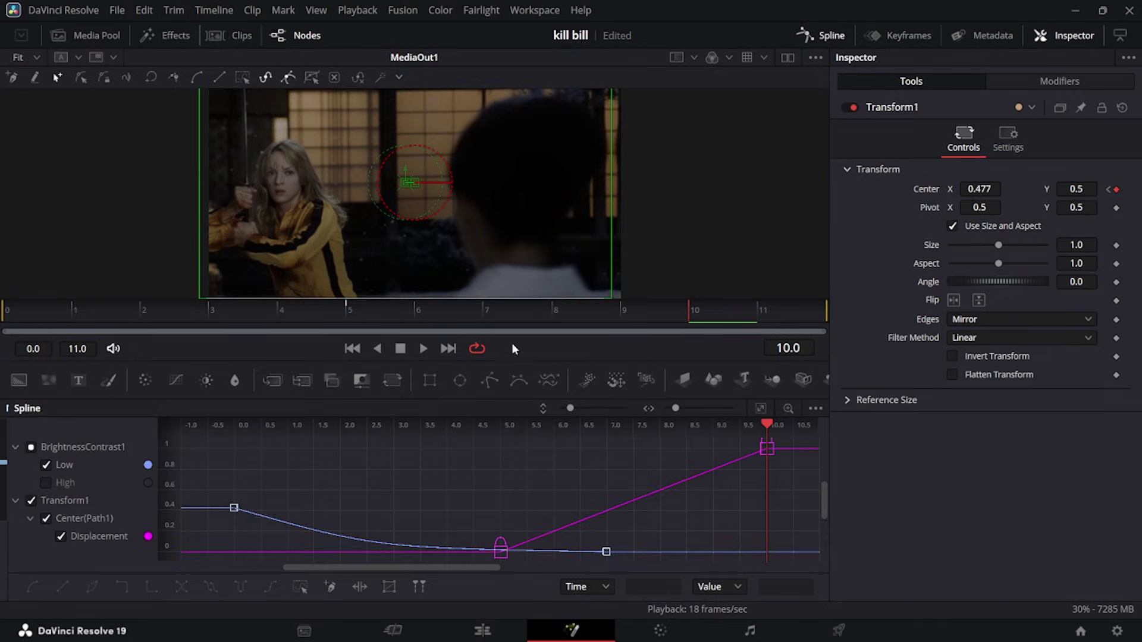
pyautogui.moveTo(551, 362); pyautogui.dragTo(551, 137)
pyautogui.click(33, 220)
pyautogui.click(32, 220)
pyautogui.click(32, 221)
pyautogui.click(33, 221)
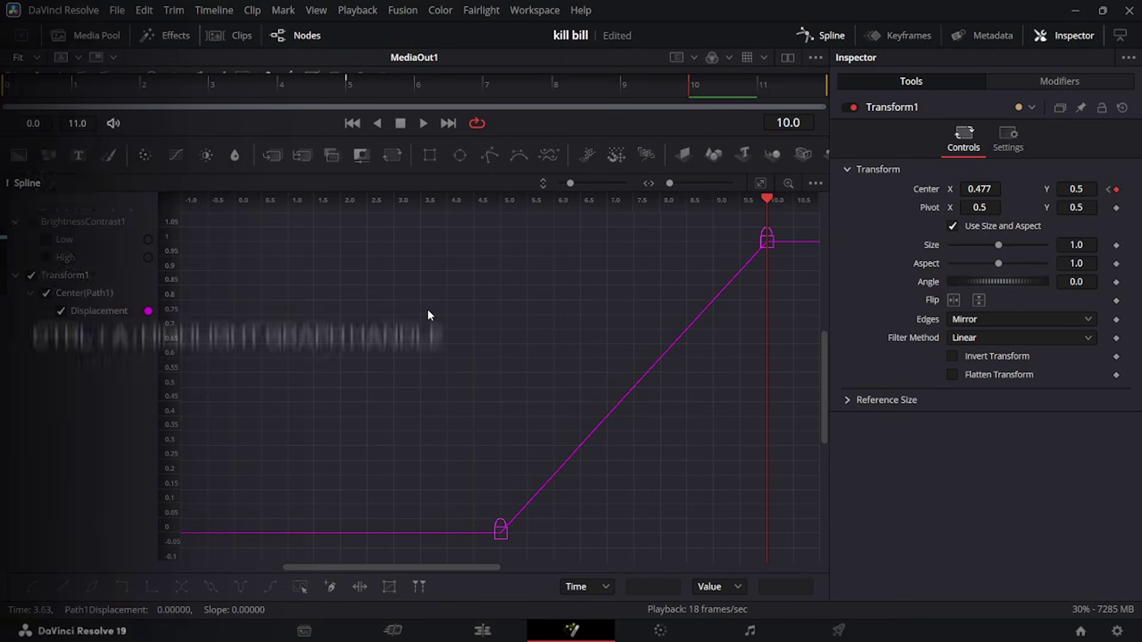
# - Smooth the Displacement curve and pull both handles toward the low end at frame 10 for a sharp late acceleration
pyautogui.hotkey('ctrl', 'a')
pyautogui.hotkey('ctrl', 'f')
pyautogui.press('s')
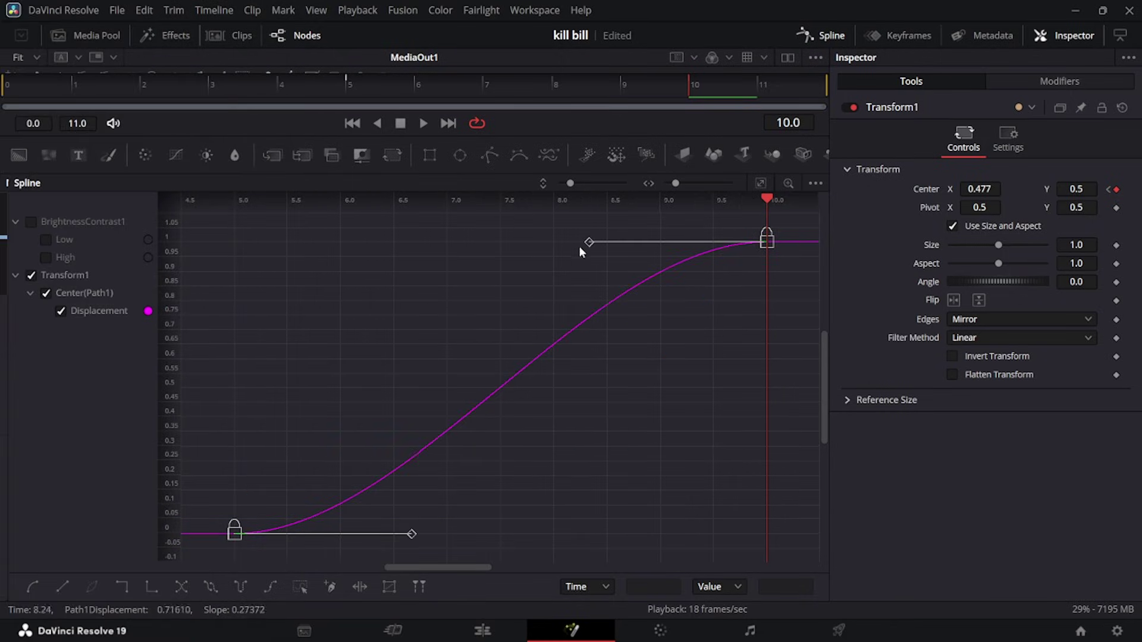
pyautogui.moveTo(589, 242); pyautogui.dragTo(767, 527)
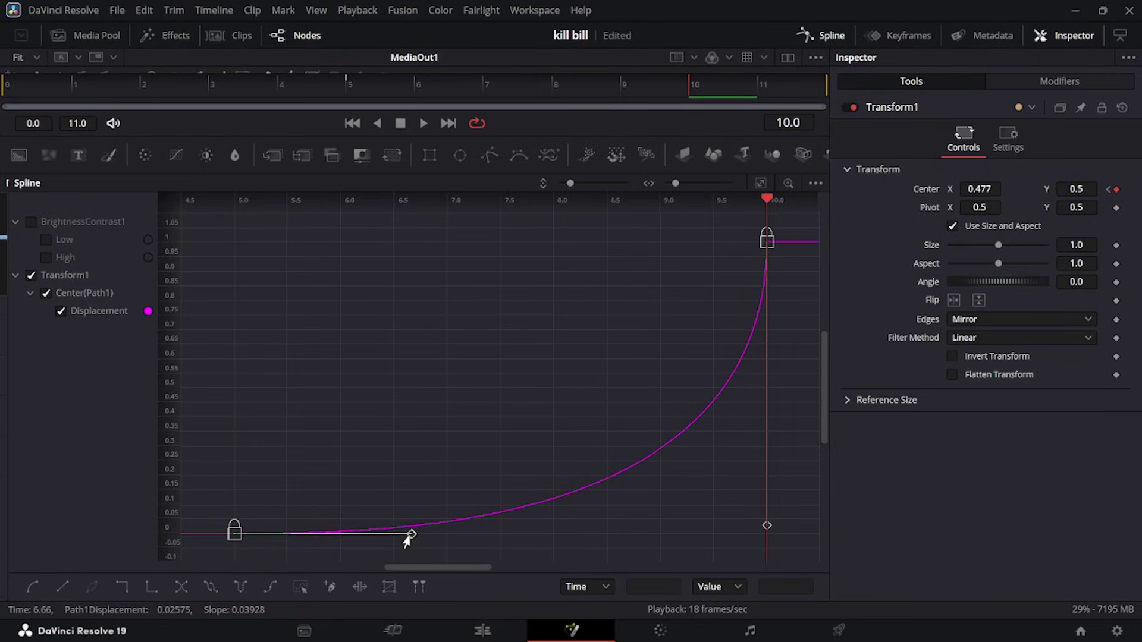
pyautogui.moveTo(405, 536); pyautogui.dragTo(753, 539)
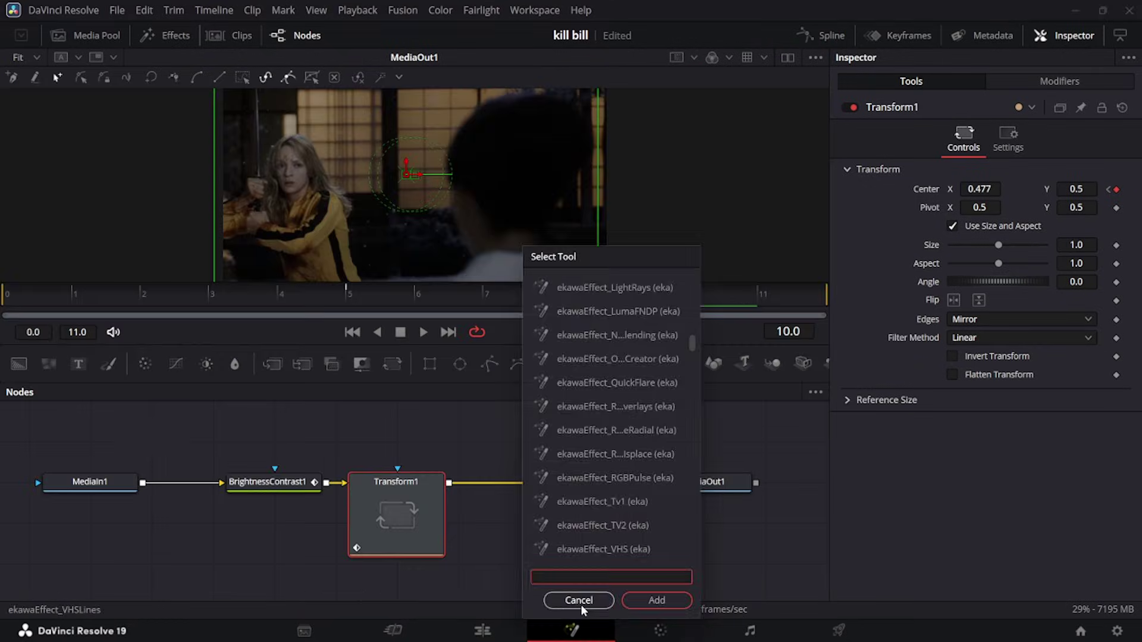
# - Insert an ekawaTool_EasyOffset node between Transform1 and MediaOut1
pyautogui.click(580, 605)
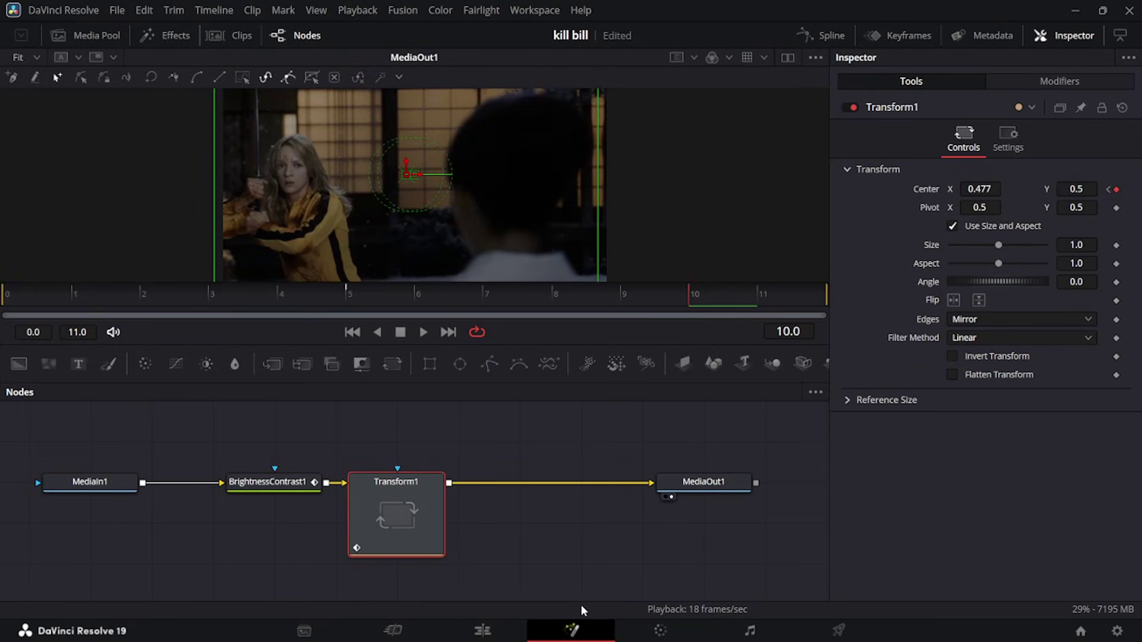
pyautogui.hotkey('shift', 'space')
pyautogui.write('eas')
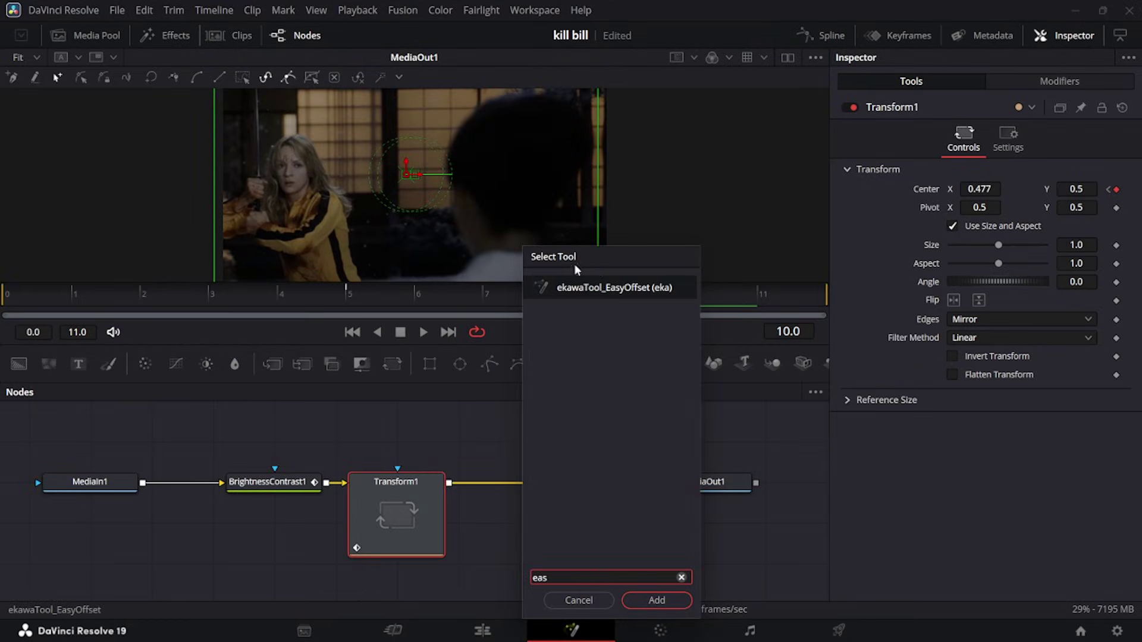
pyautogui.click(617, 290)
pyautogui.click(674, 602)
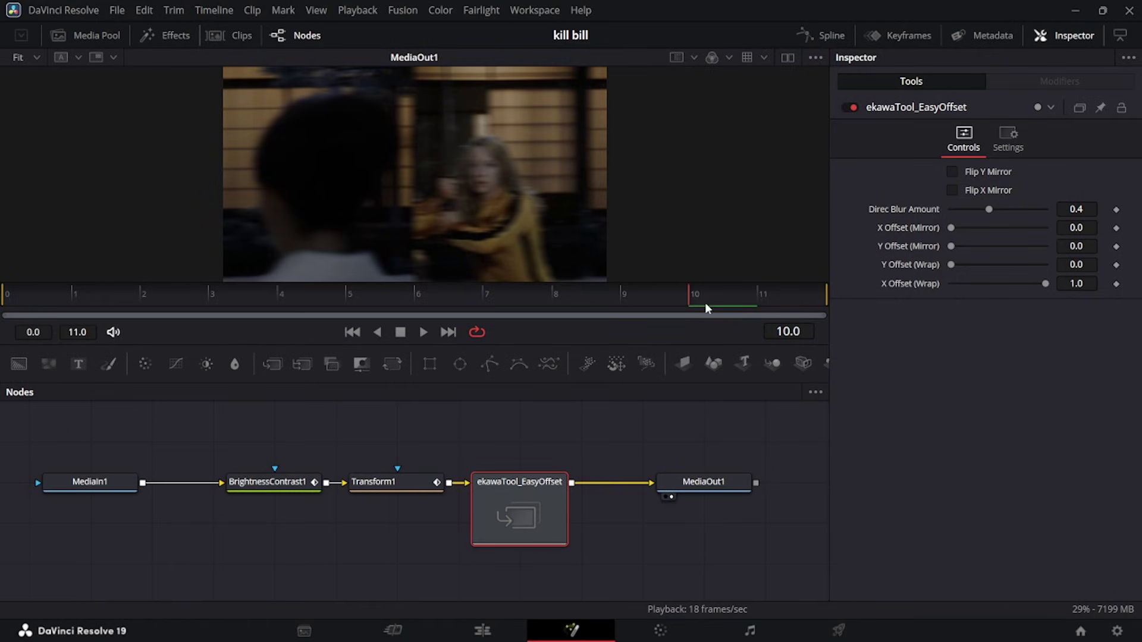
# - Keyframe the EasyOffset node's X Offset (Wrap) at 0.0 on frame 10 and 1.0 on frame 11
pyautogui.moveTo(696, 313); pyautogui.dragTo(718, 323)
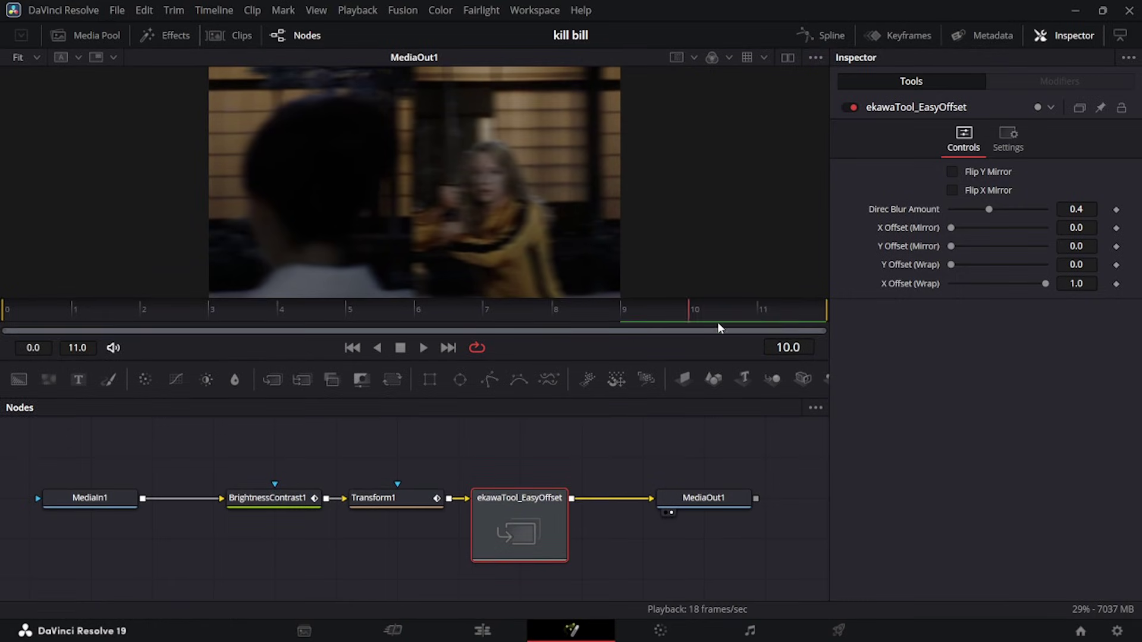
pyautogui.click(1116, 283)
pyautogui.moveTo(1045, 284); pyautogui.dragTo(643, 305)
pyautogui.moveTo(721, 314); pyautogui.dragTo(818, 321)
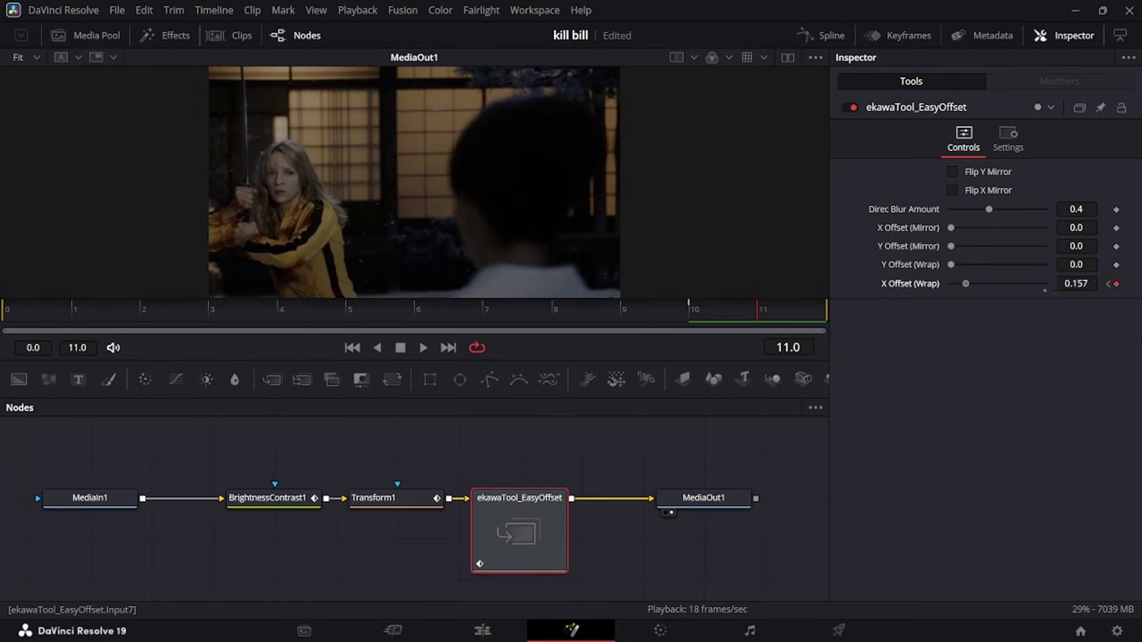
pyautogui.moveTo(951, 284); pyautogui.dragTo(1045, 285)
# - Scrub back through the animated clip in Fusion and check the blurred offset on Timeline 9 at 01:00:00:10
pyautogui.moveTo(757, 314); pyautogui.dragTo(209, 339)
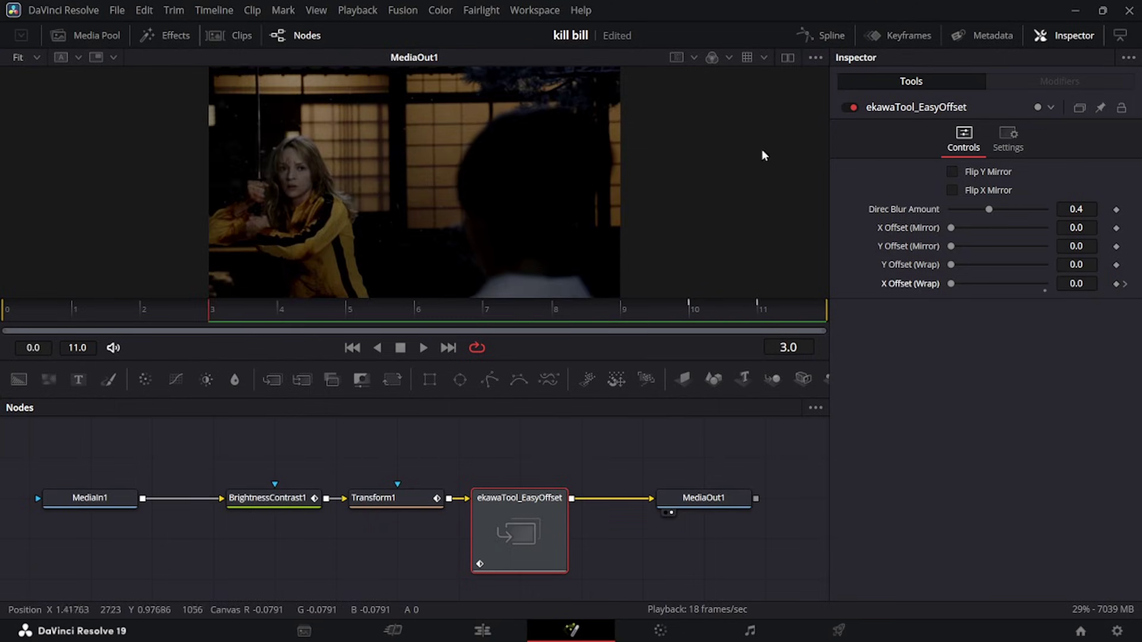
pyautogui.press('l')
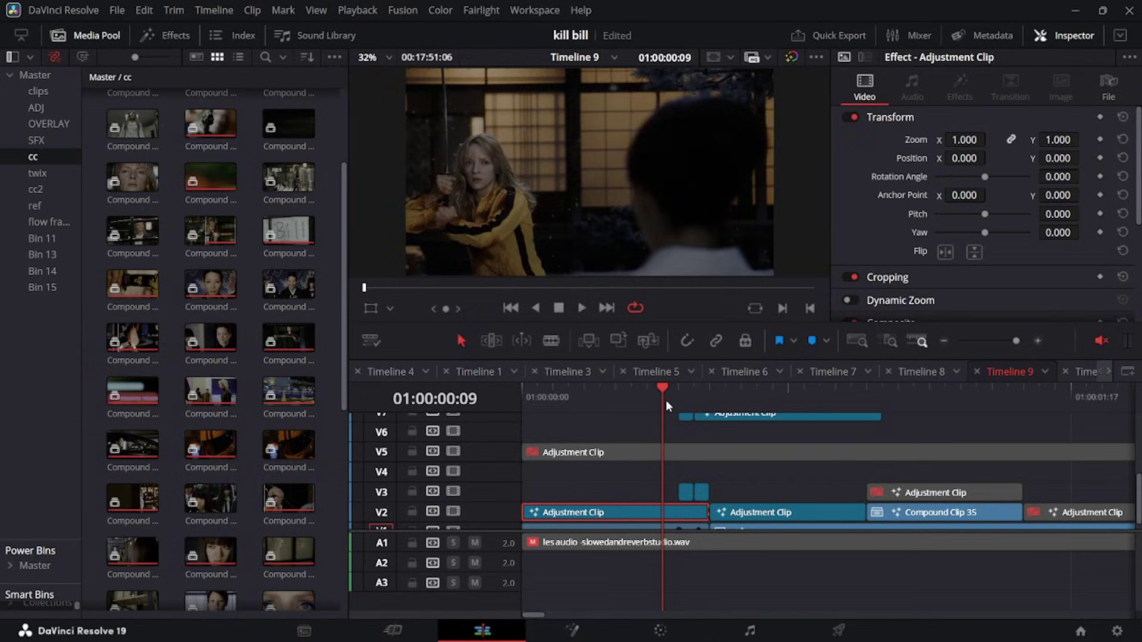
pyautogui.click(680, 400)
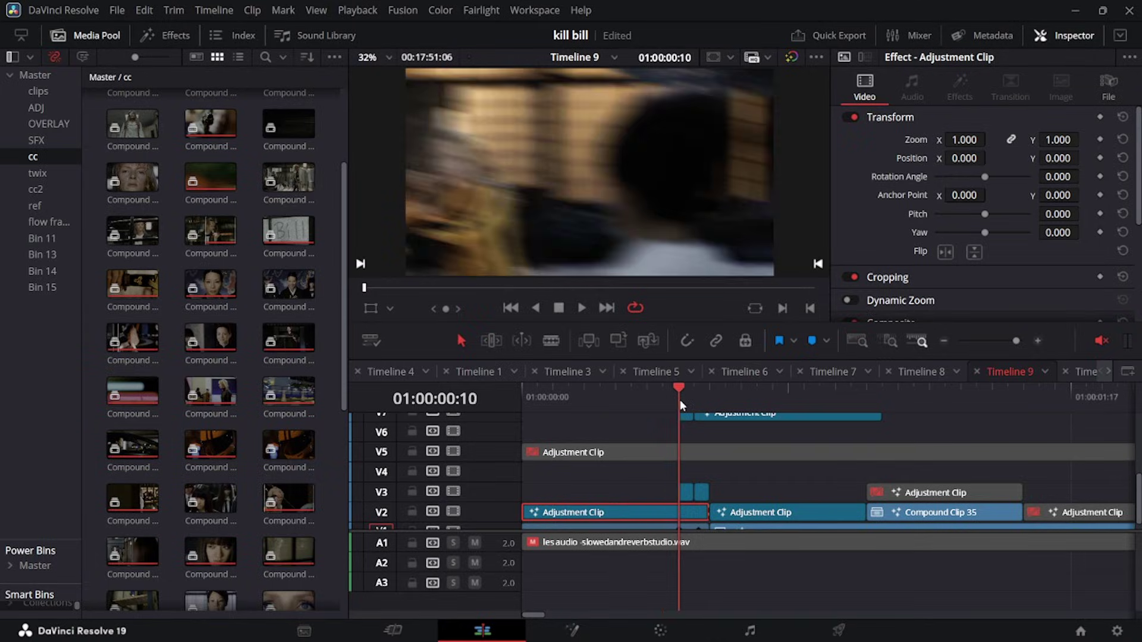
# - Set the DirectionalBlur angle to -5.2 on the short V3 adjustment clip and check the blur around frames 10 and 11
pyautogui.click(691, 493)
pyautogui.hotkey('shift', '5')
pyautogui.moveTo(117, 576); pyautogui.dragTo(343, 545)
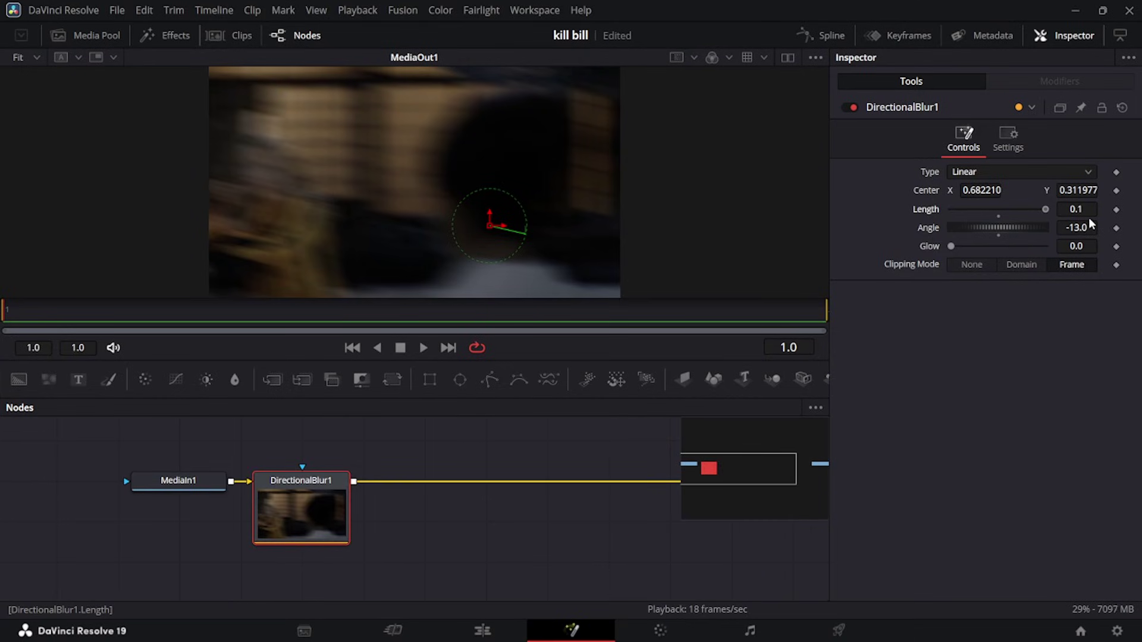
pyautogui.moveTo(998, 230)
pyautogui.mouseDown()
pyautogui.moveTo(1026, 232)
pyautogui.moveTo(1000, 241)
pyautogui.mouseUp()
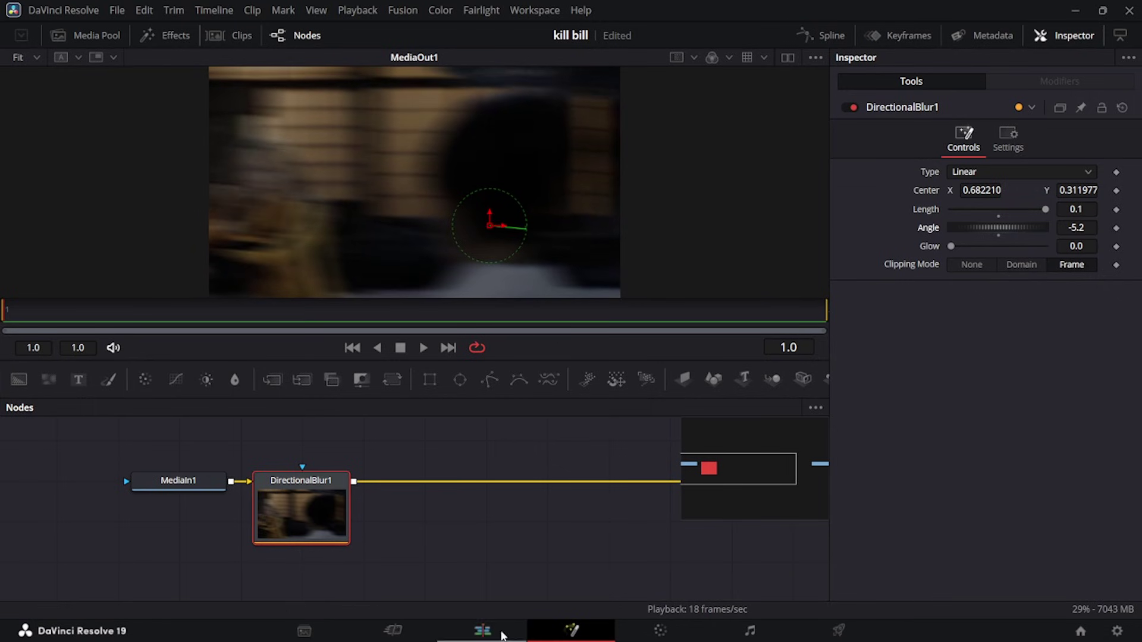
pyautogui.click(482, 631)
pyautogui.click(696, 397)
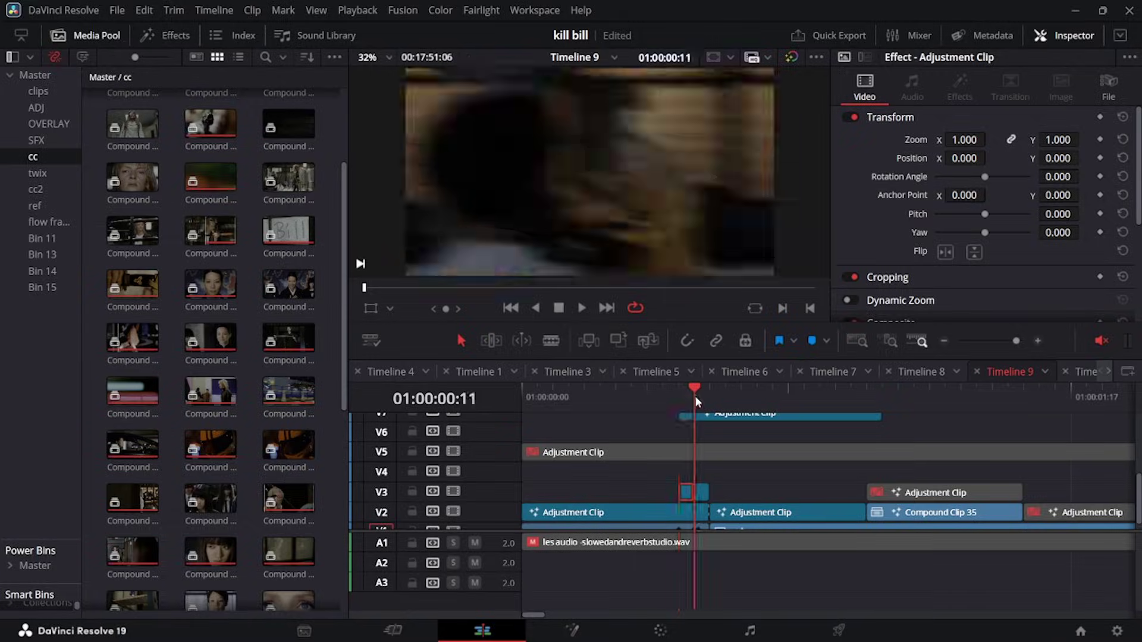
pyautogui.moveTo(680, 408); pyautogui.dragTo(679, 450)
# - Raise the BrightnessContrast gain slightly on the short V7 adjustment clip that starts at frame 10
pyautogui.scroll(3, 690, 459)
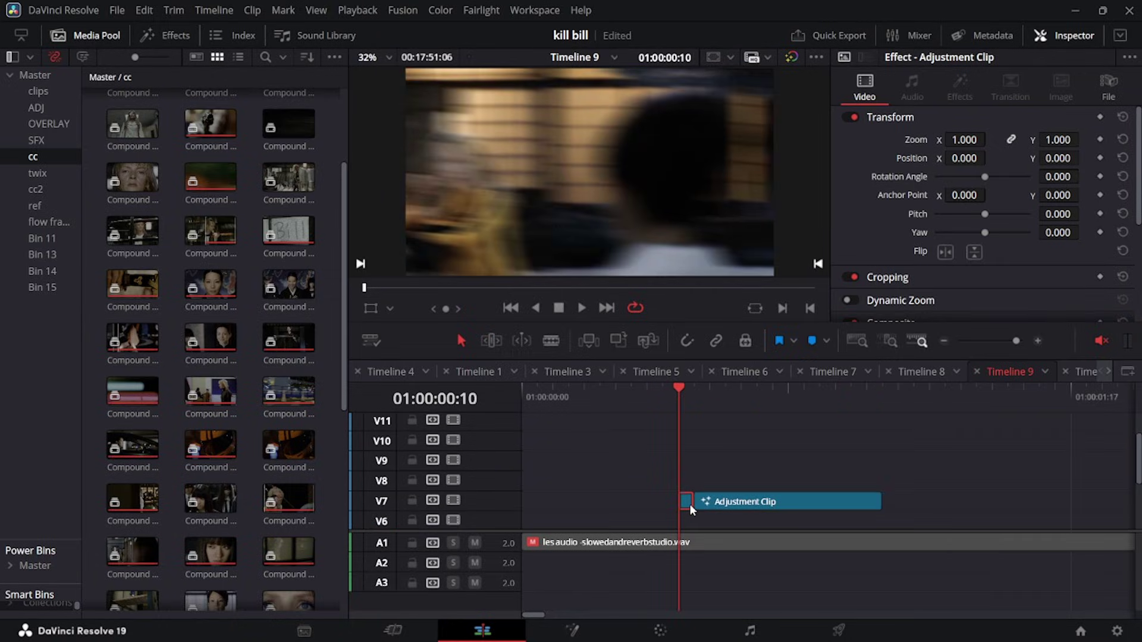
pyautogui.hotkey('shift', '5')
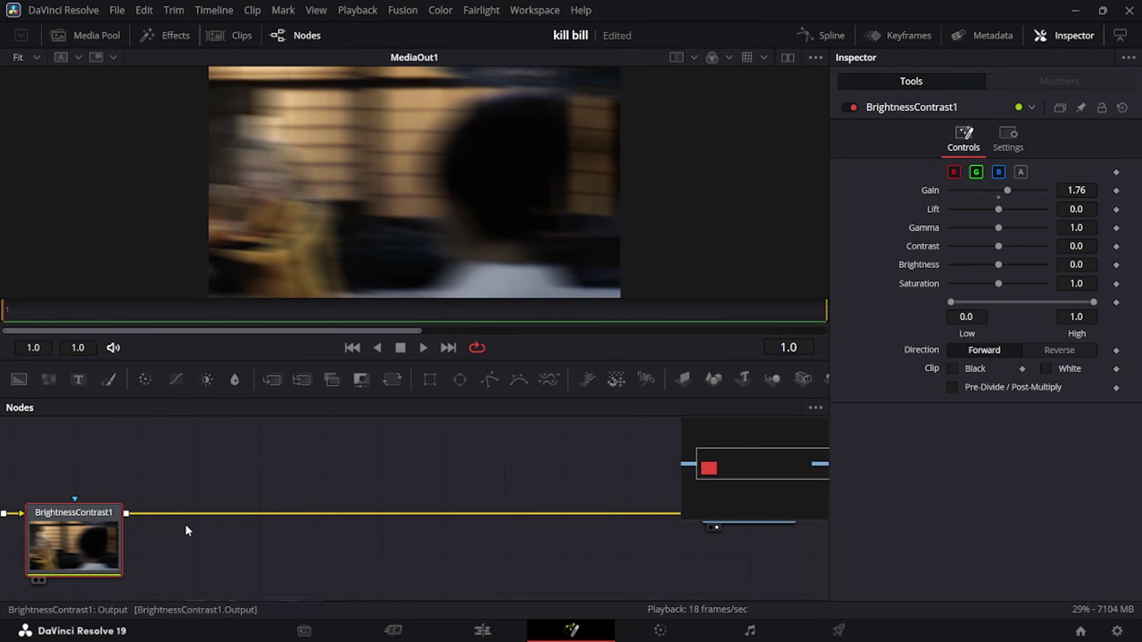
pyautogui.moveTo(1013, 188); pyautogui.dragTo(1016, 190)
pyautogui.hotkey('shift', '4')
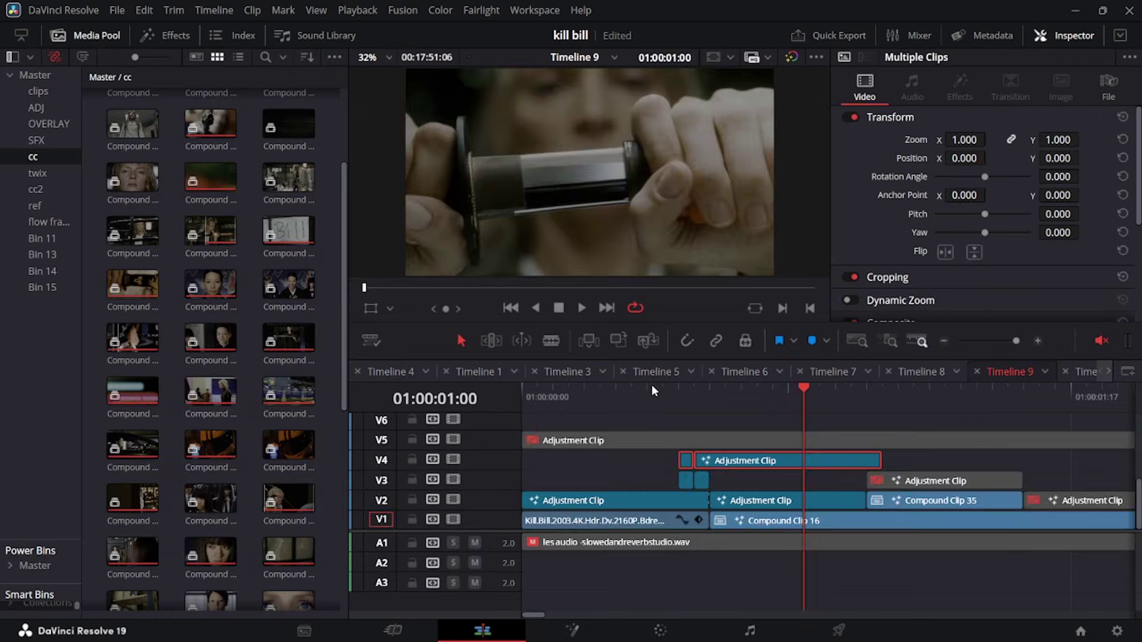
# - Play back the transition on Timeline 9 from just before the blurred frames
pyautogui.click(651, 388)
pyautogui.press('space')
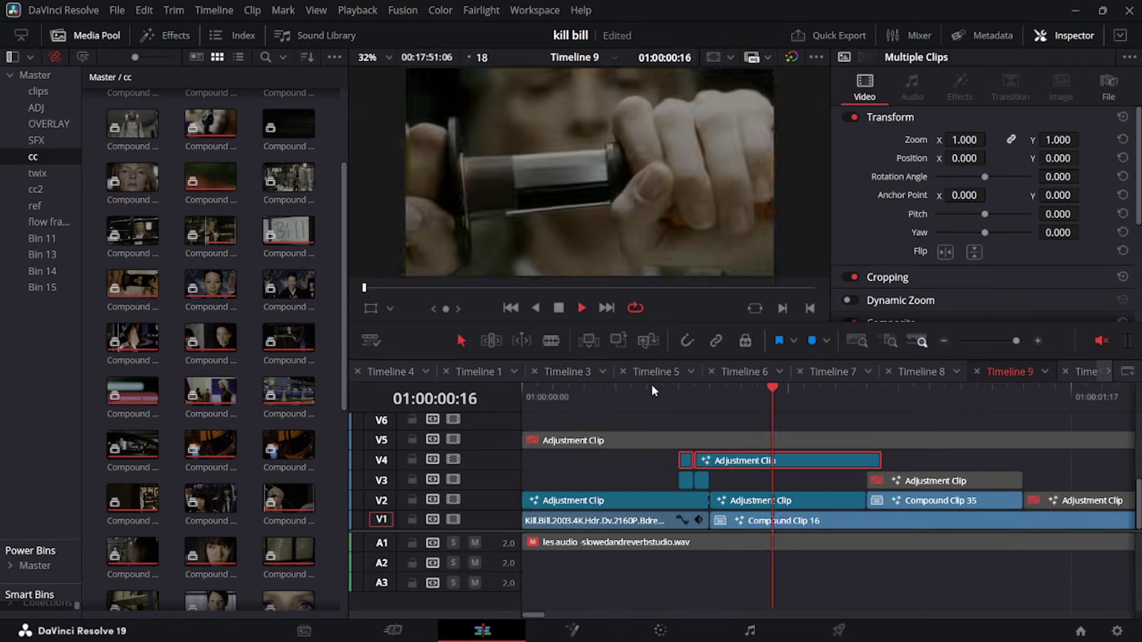
pyautogui.press('space')
# - In the V2 adjustment clip above Compound Clip 16, replace the keyframed Transform1 with a fresh Transform node between MediaIn1 and Transform2
pyautogui.click(745, 503)
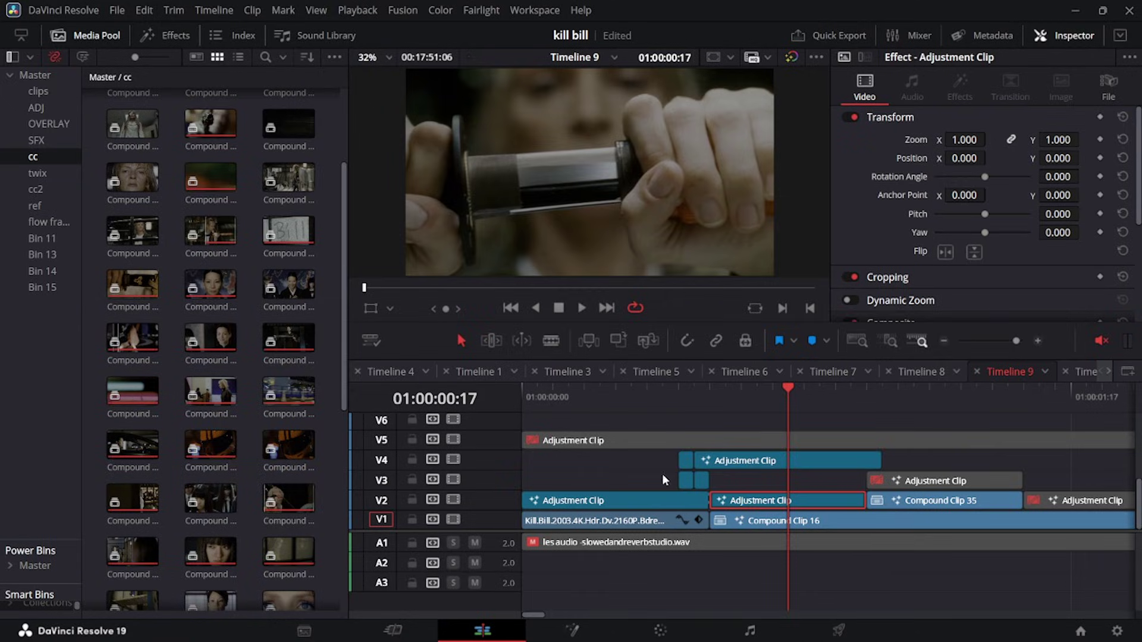
pyautogui.hotkey('shift', '5')
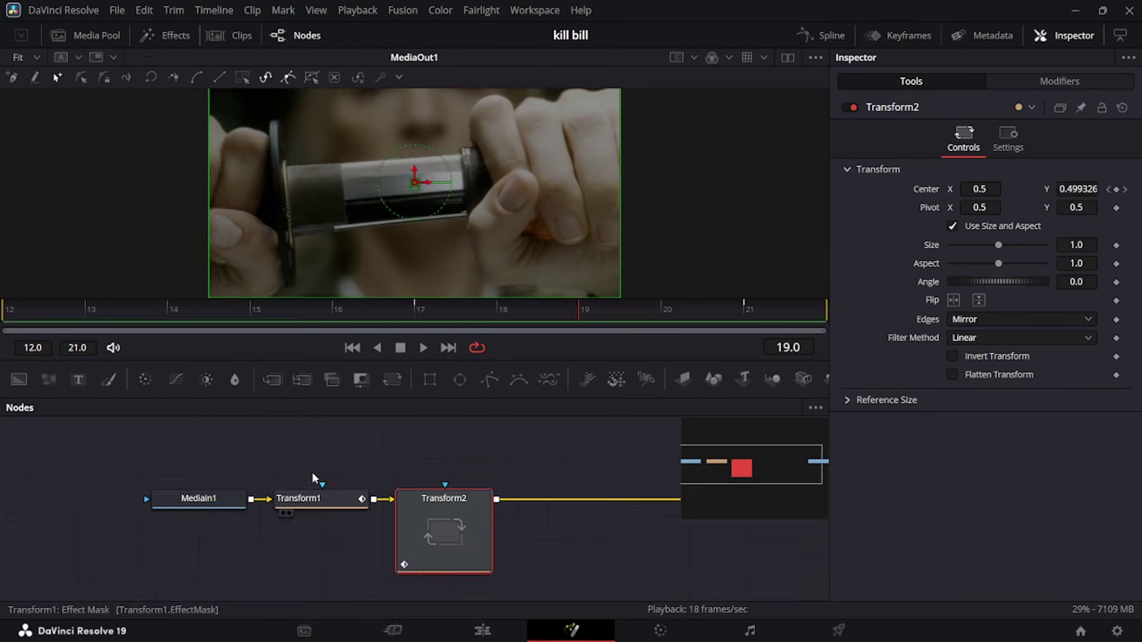
pyautogui.click(327, 505)
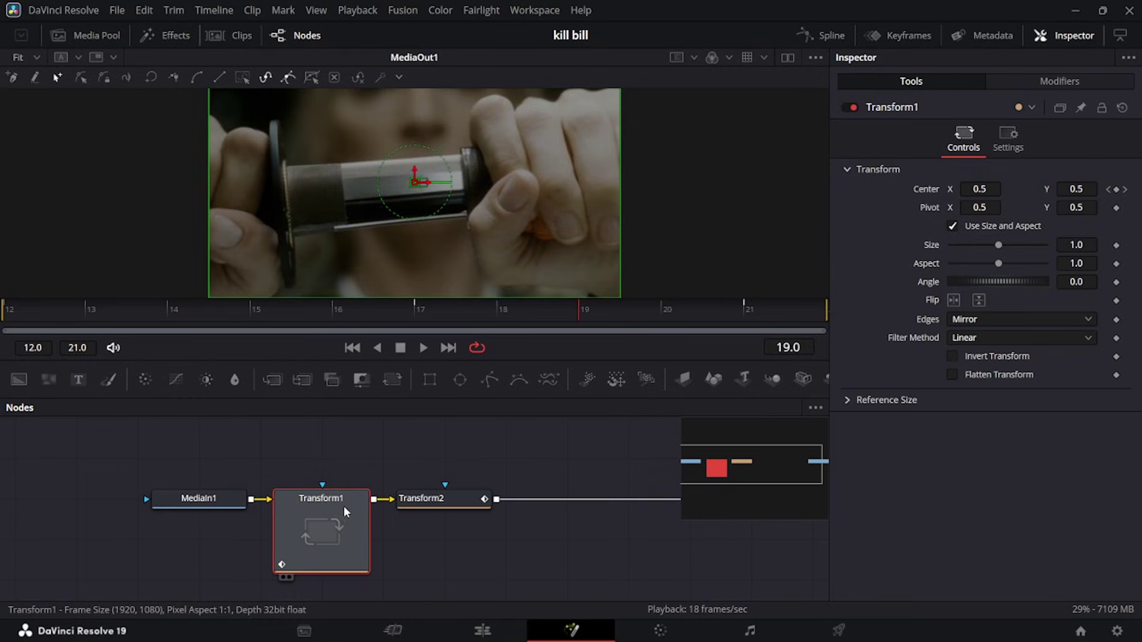
pyautogui.press('Delete')
pyautogui.moveTo(212, 490); pyautogui.dragTo(90, 490)
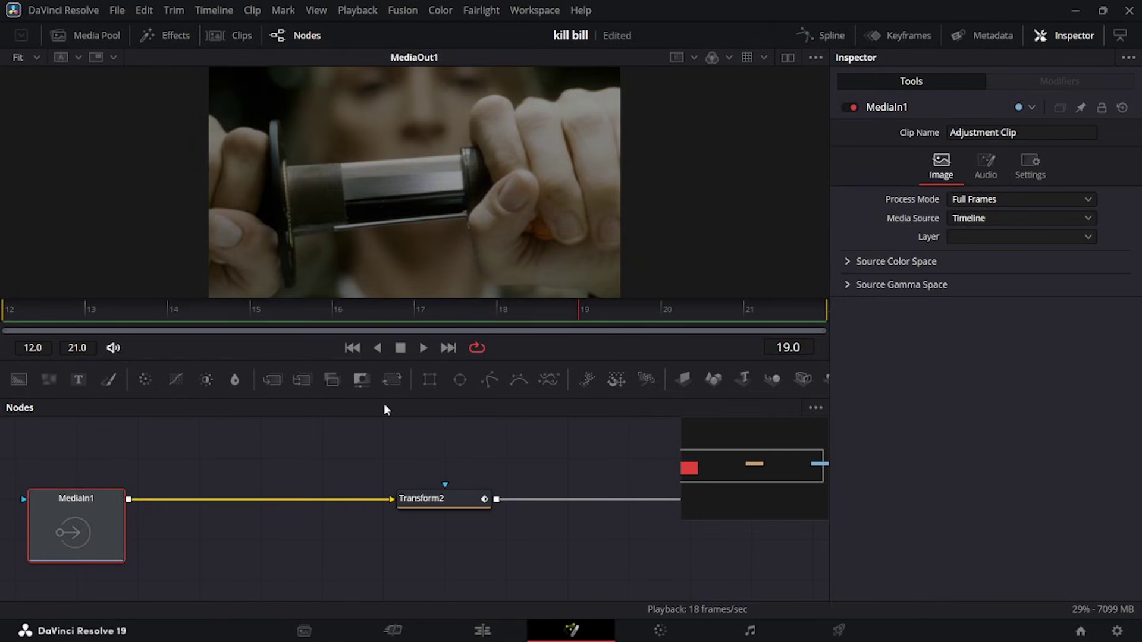
pyautogui.moveTo(385, 408); pyautogui.dragTo(233, 506)
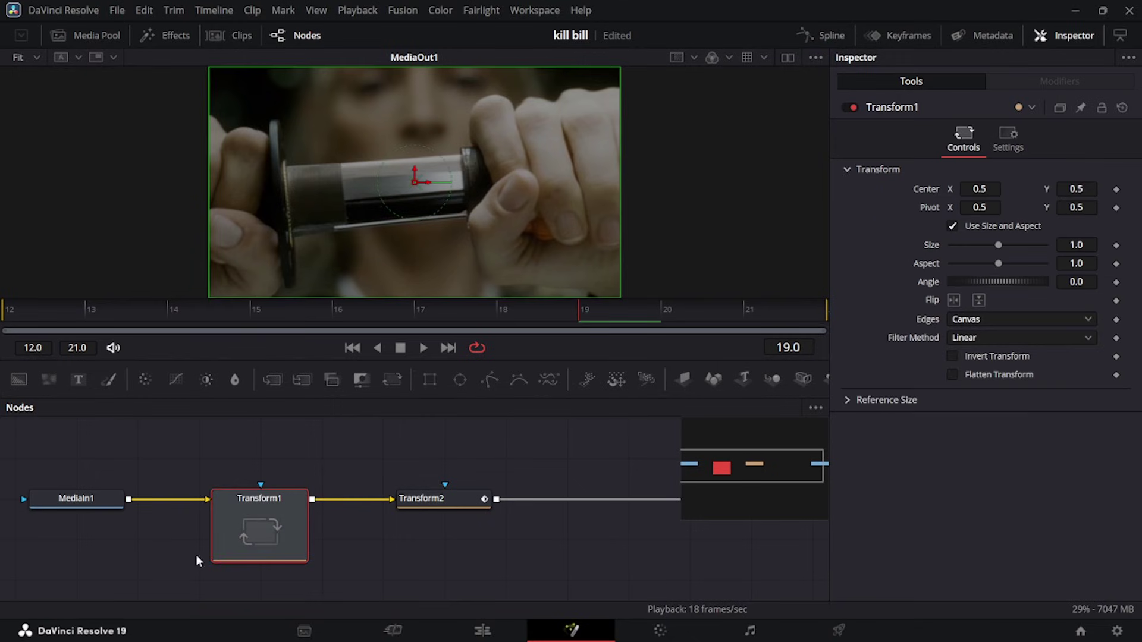
# - Keyframe Transform1's Center X at 0.518 on frame 12 and 0.5 on frame 18, and set its Edges to Mirror
pyautogui.click(1116, 189)
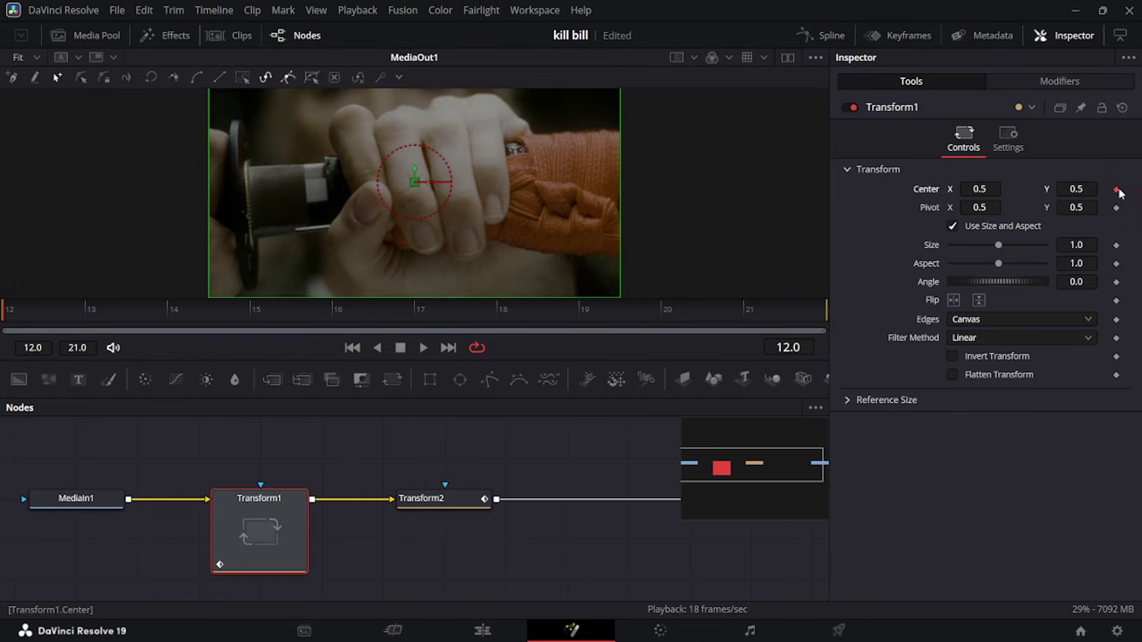
pyautogui.click(414, 310)
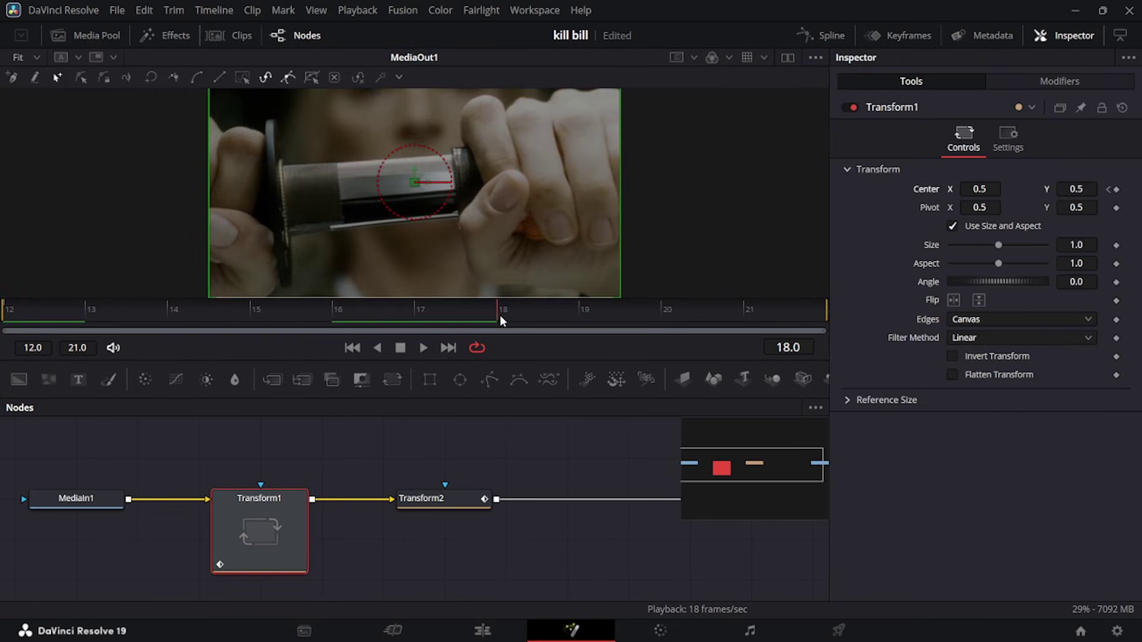
pyautogui.click(495, 313)
pyautogui.click(1116, 190)
pyautogui.moveTo(333, 310); pyautogui.dragTo(4, 310)
pyautogui.moveTo(995, 188); pyautogui.dragTo(1006, 188)
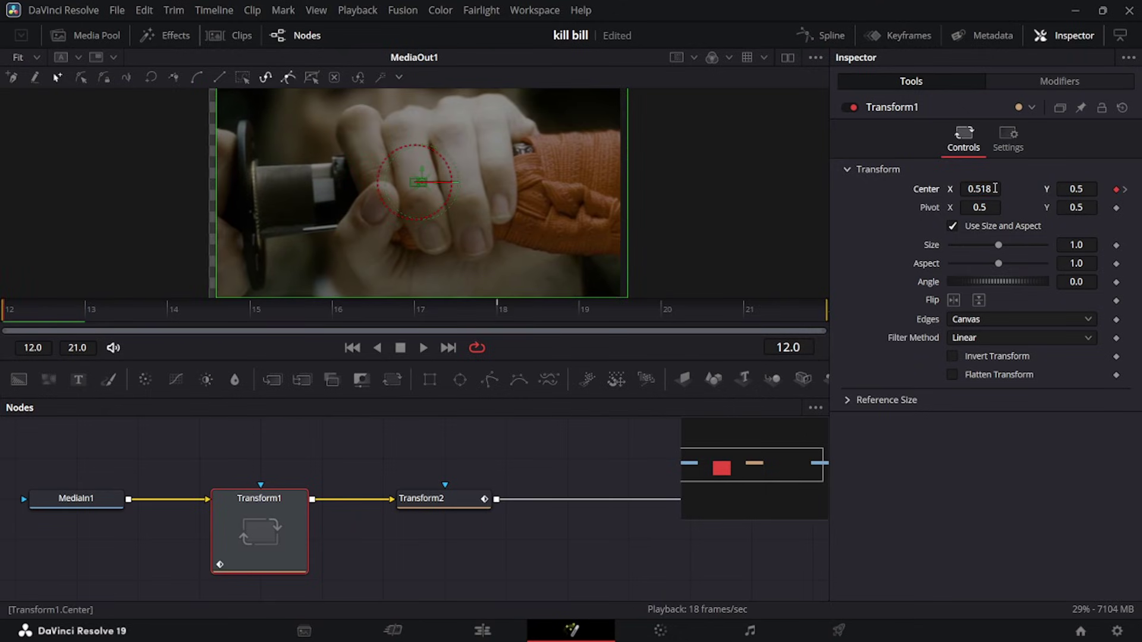
pyautogui.scroll(2, 705, 258)
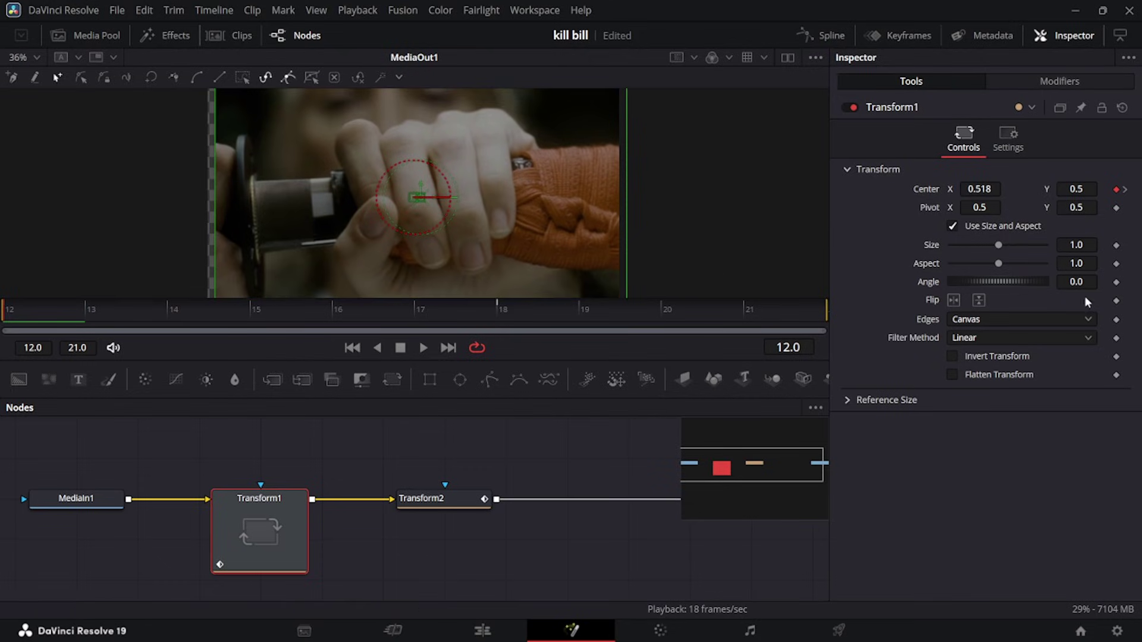
pyautogui.click(1032, 320)
pyautogui.click(990, 387)
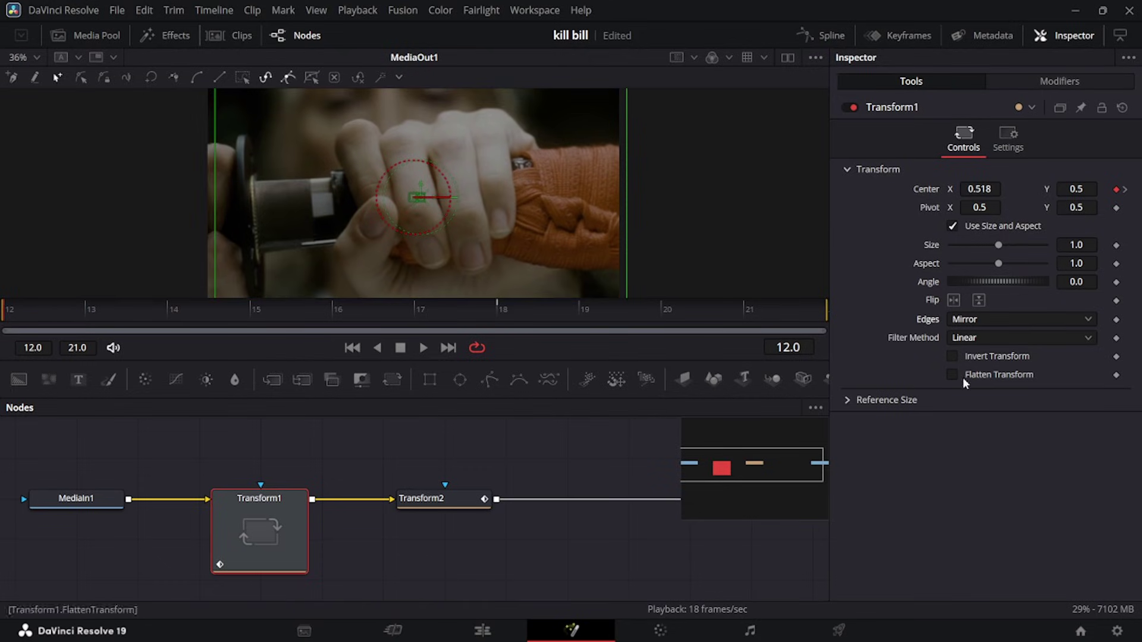
# - Smooth Transform1's Displacement curve and pull both handles toward the high end at frame 12 for a fast start that eases out
pyautogui.click(824, 35)
pyautogui.press('F4')
pyautogui.hotkey('ctrl', 'a')
pyautogui.hotkey('shift', 's')
pyautogui.hotkey('ctrl', 'f')
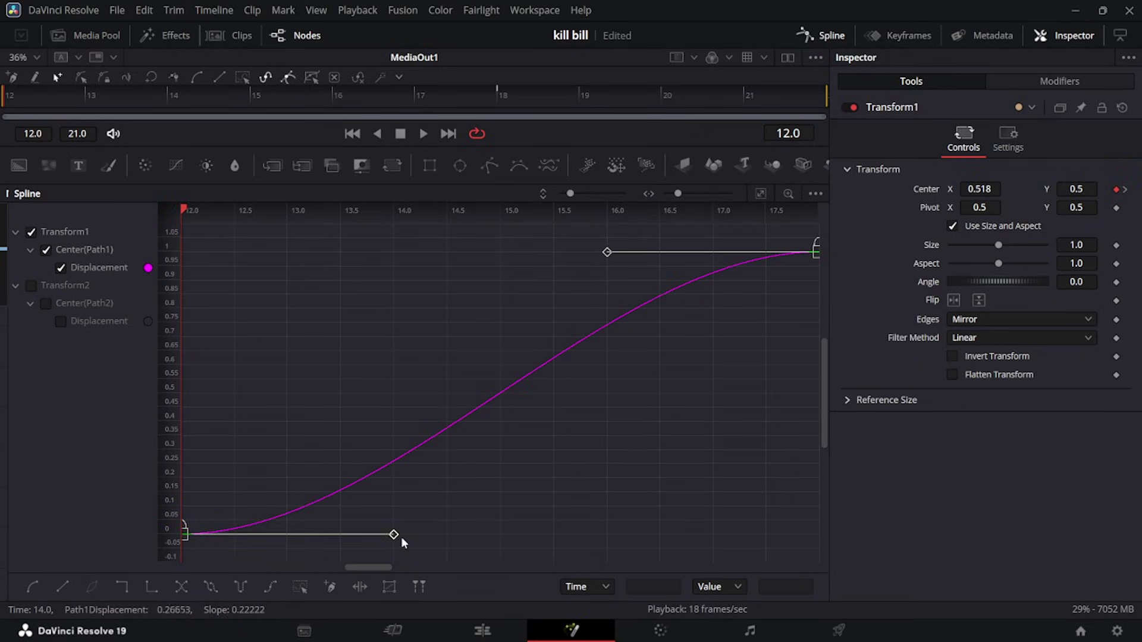
pyautogui.moveTo(393, 538); pyautogui.dragTo(185, 241)
pyautogui.moveTo(599, 260); pyautogui.dragTo(193, 248)
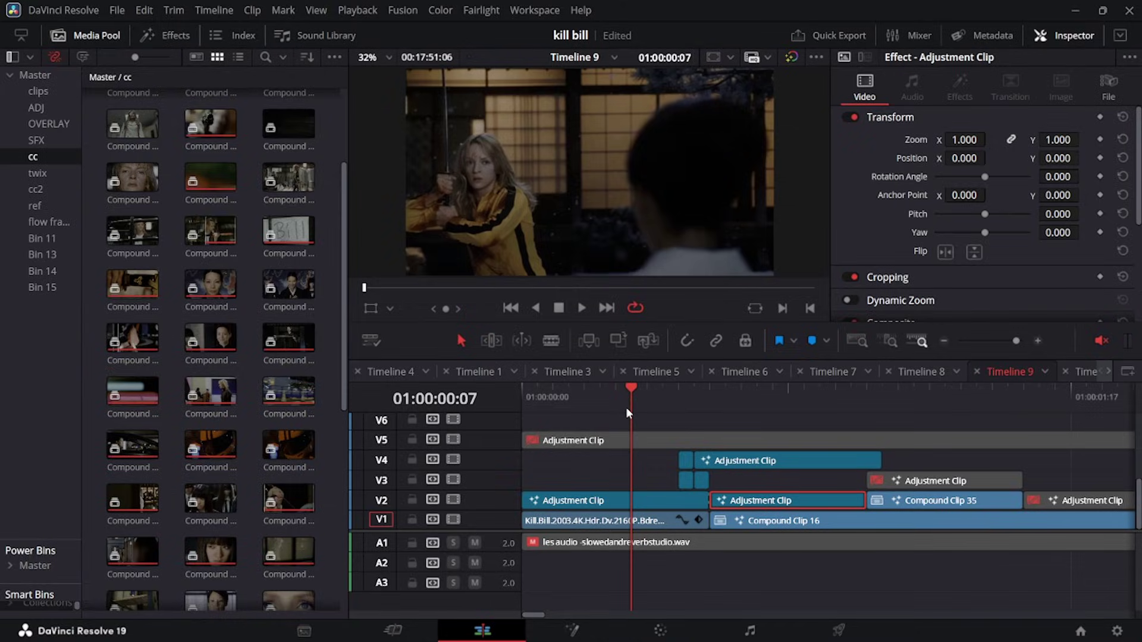
# - Play back the slide transition on Timeline 9 and scrub across the cut to 01:00:00:12
pyautogui.press('space')
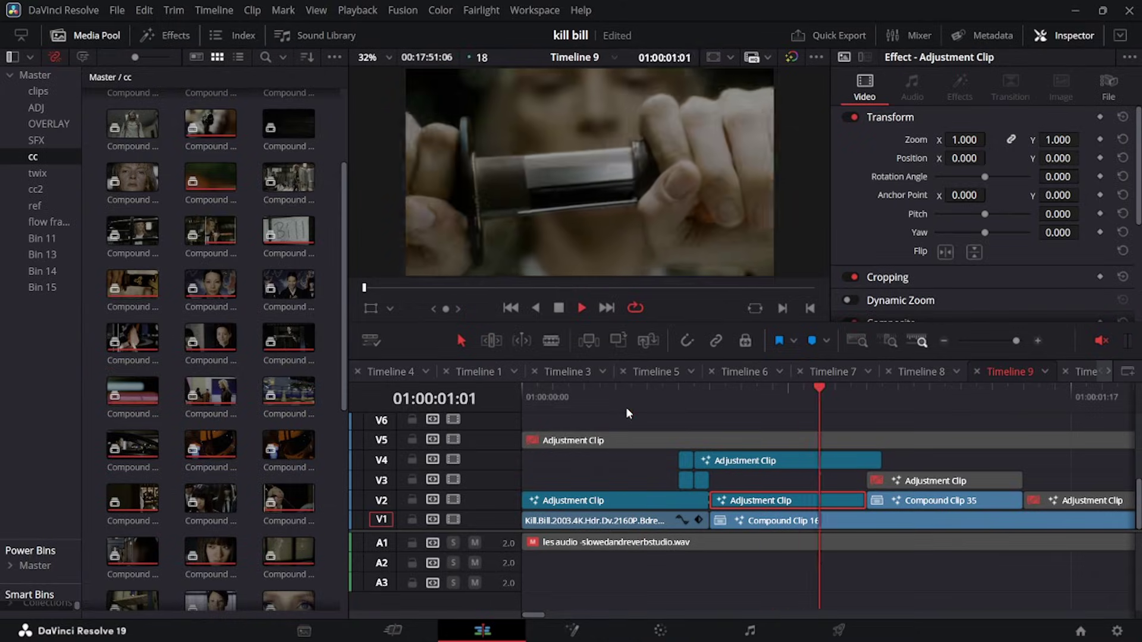
pyautogui.press('space')
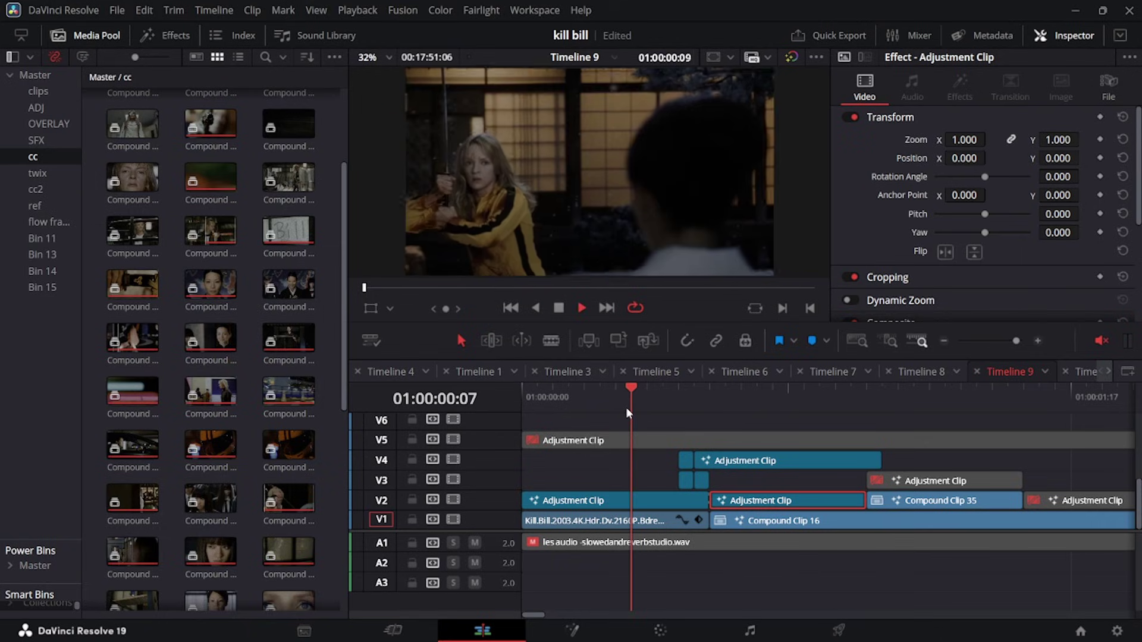
pyautogui.press('space')
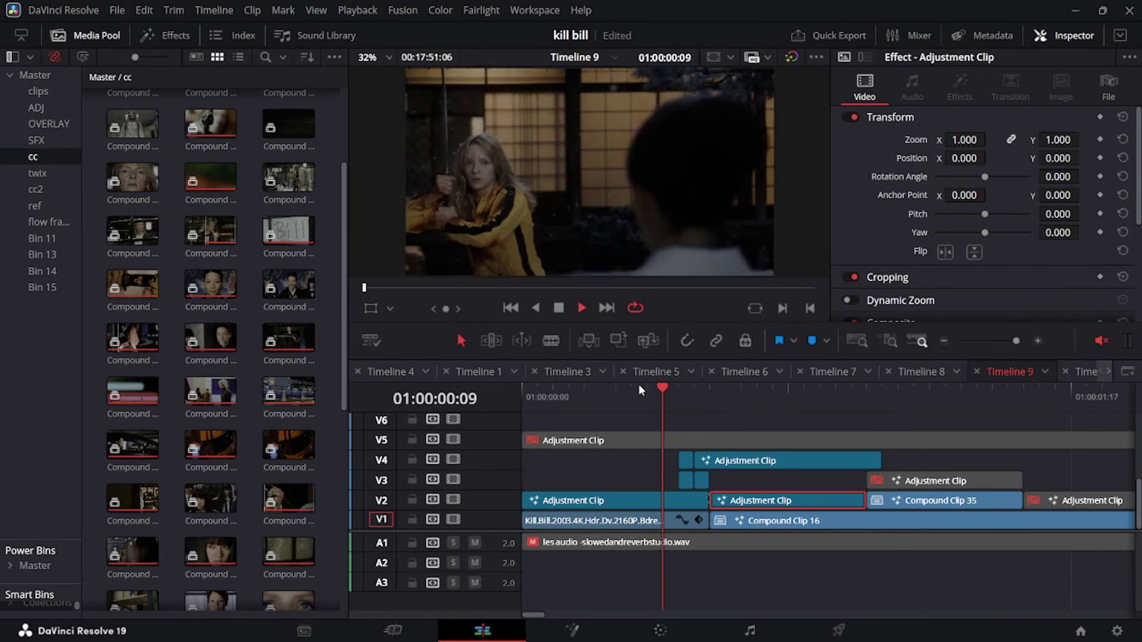
pyautogui.click(665, 525)
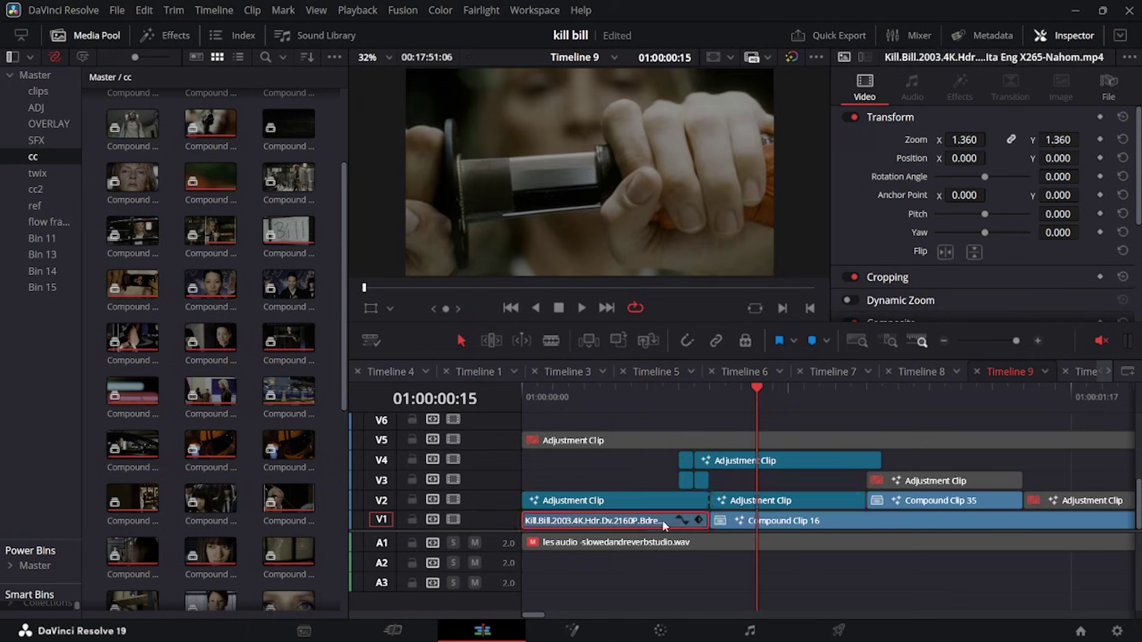
pyautogui.click(678, 403)
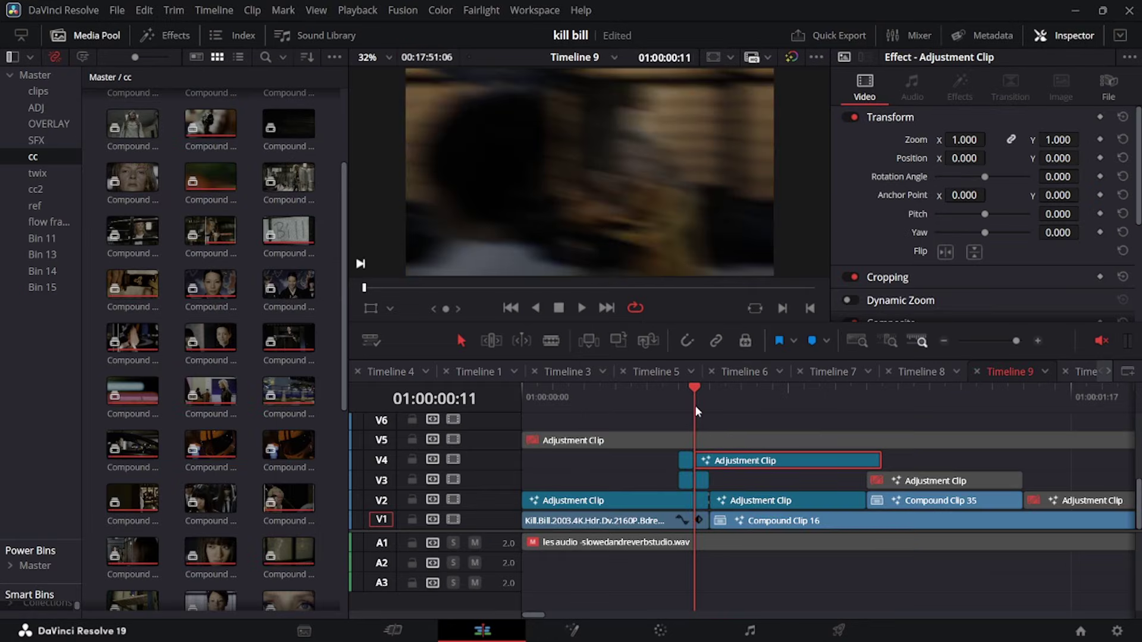
pyautogui.moveTo(696, 407); pyautogui.dragTo(710, 412)
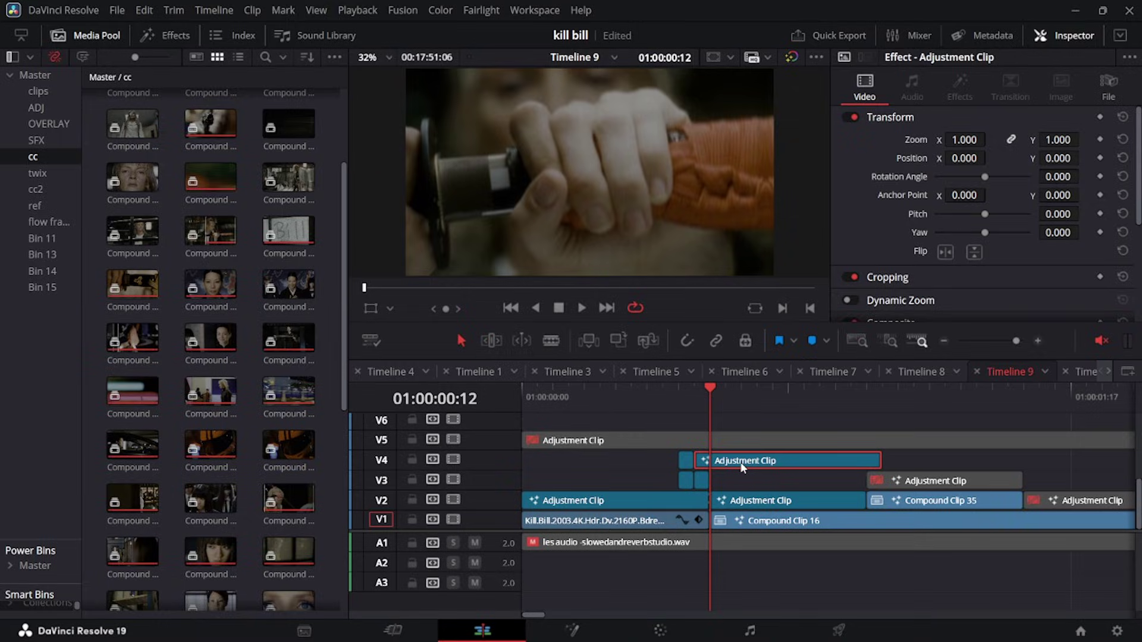
# - Open the longer V4 adjustment clip in Fusion and preview its S_DissolveShake effect from frame 0
pyautogui.hotkey('shift', '5')
pyautogui.moveTo(560, 147); pyautogui.dragTo(549, 321)
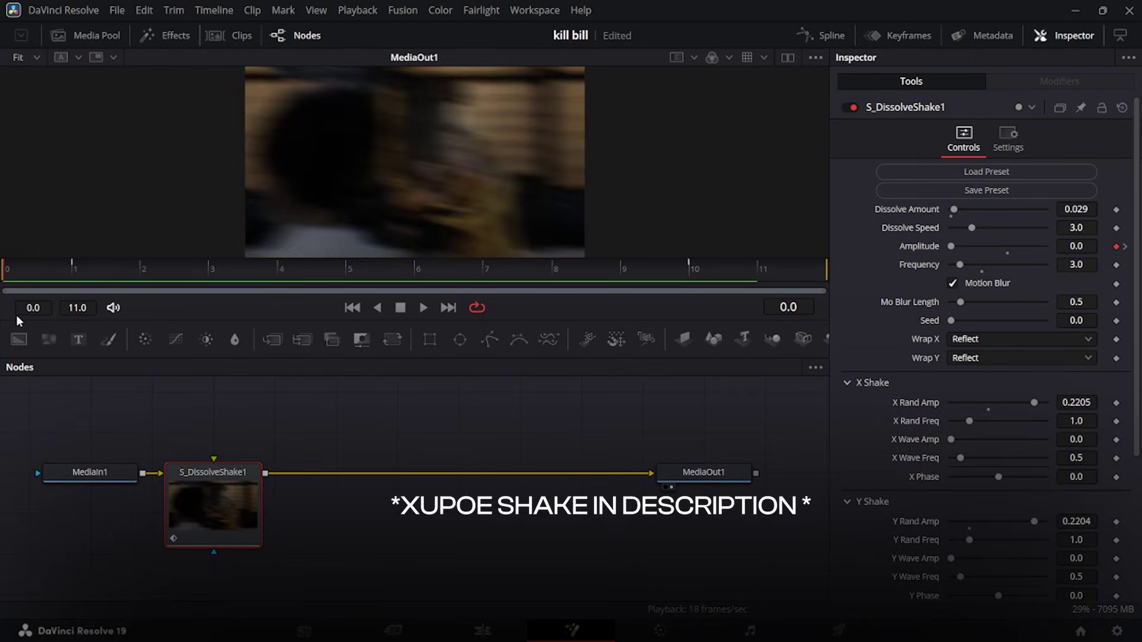
pyautogui.press('space')
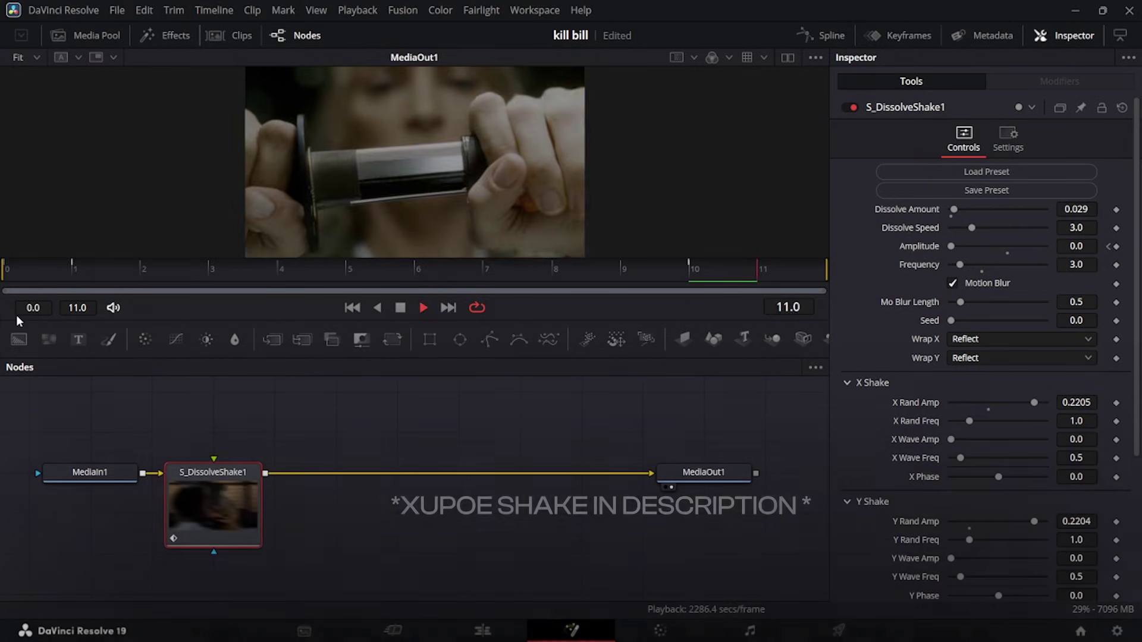
pyautogui.press('space')
pyautogui.moveTo(482, 270); pyautogui.dragTo(0, 255)
pyautogui.press('space')
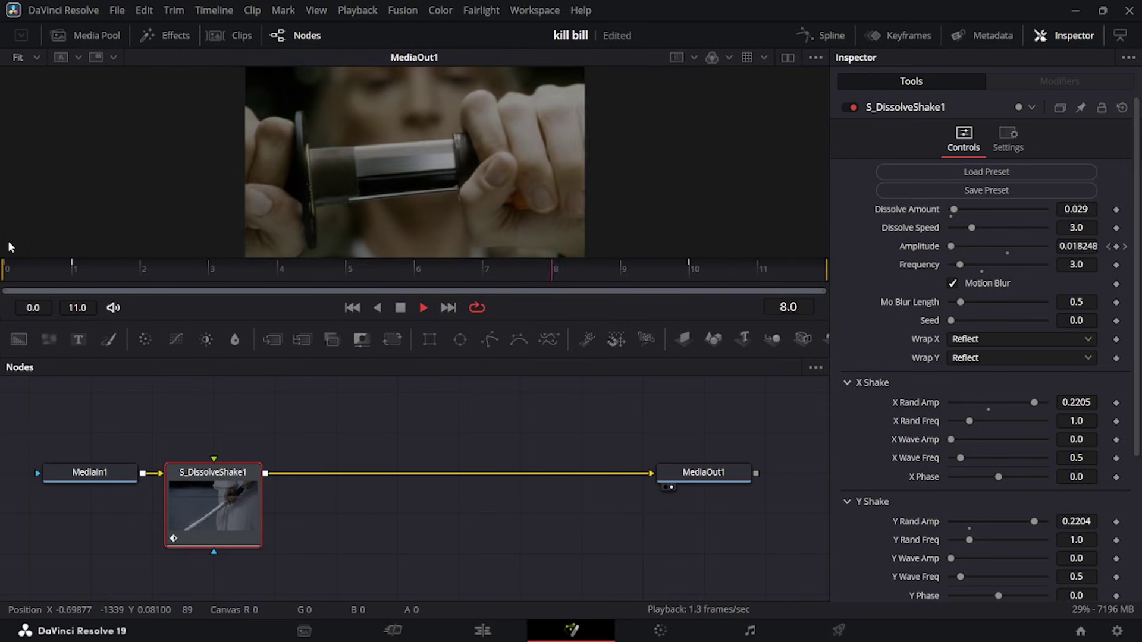
# - Return to Timeline 9 and play back the transition with the shake from just before the cut
pyautogui.hotkey('shift', '4')
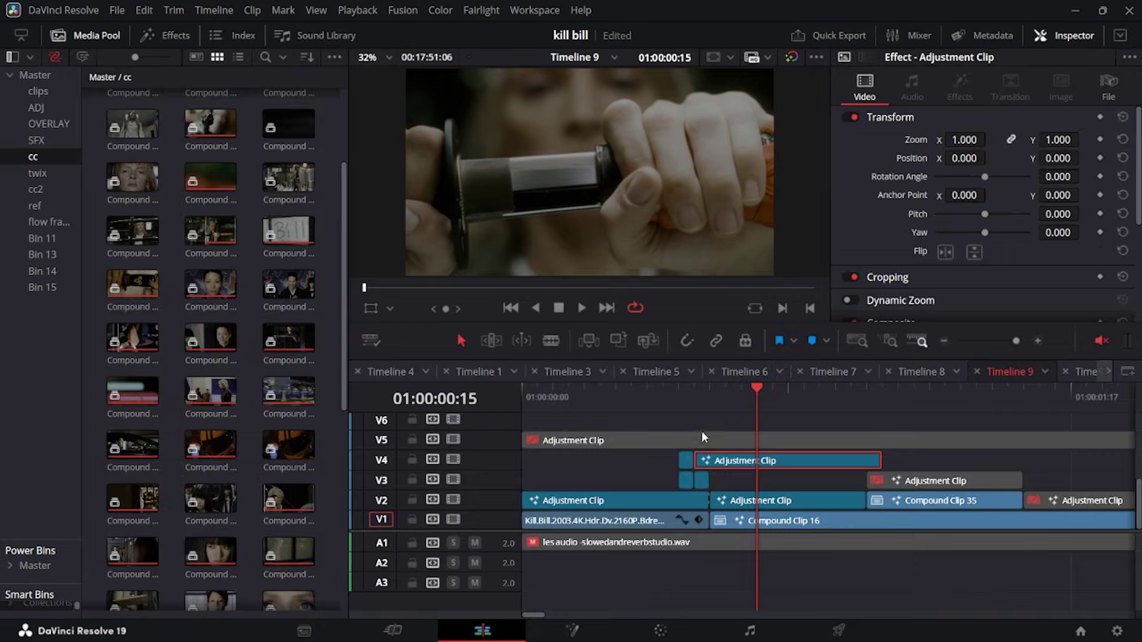
pyautogui.click(646, 392)
pyautogui.press('space')
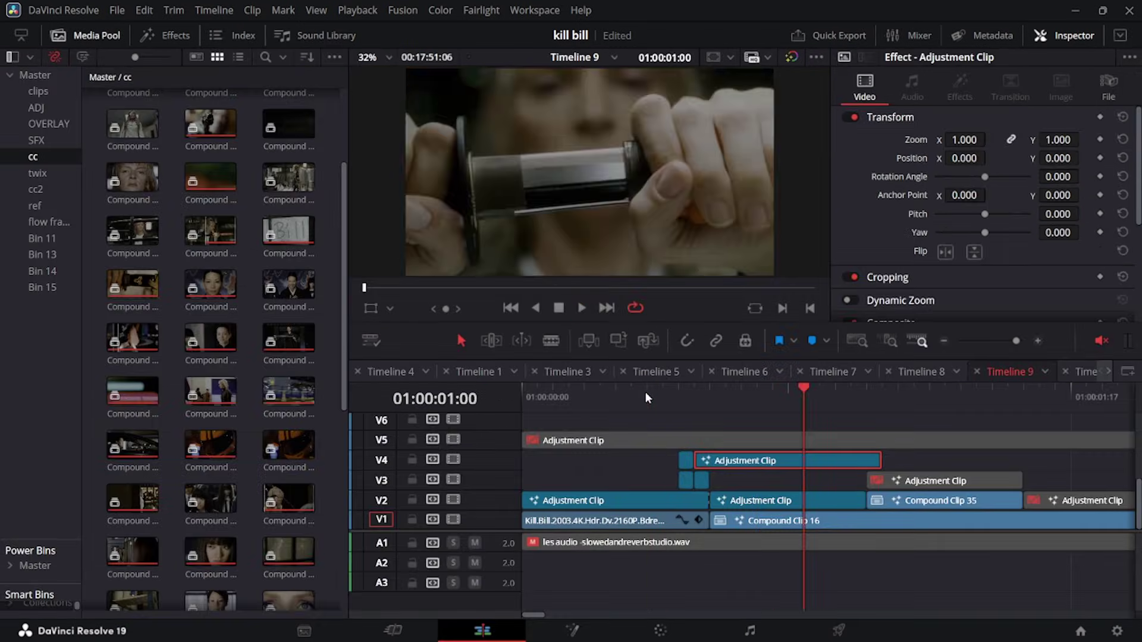
# - Open Compound Clip 16 in Fusion and insert a TimeStretcher node between MediaIn1 and MediaOut1
pyautogui.moveTo(645, 391); pyautogui.dragTo(726, 398)
pyautogui.hotkey('shift', '5')
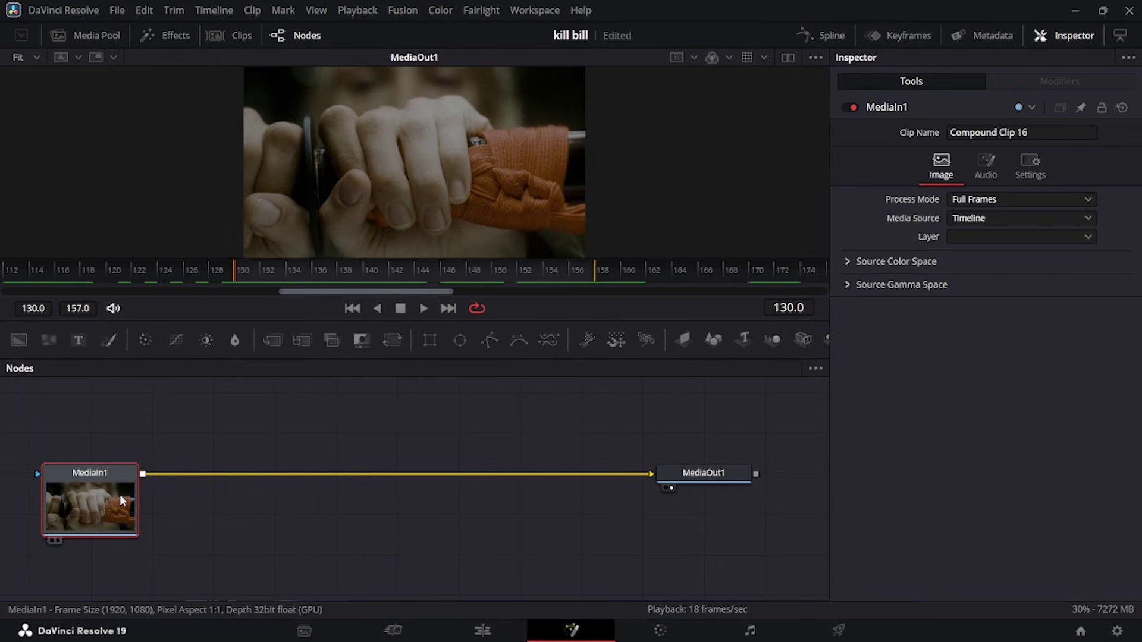
pyautogui.hotkey('shift', 'space')
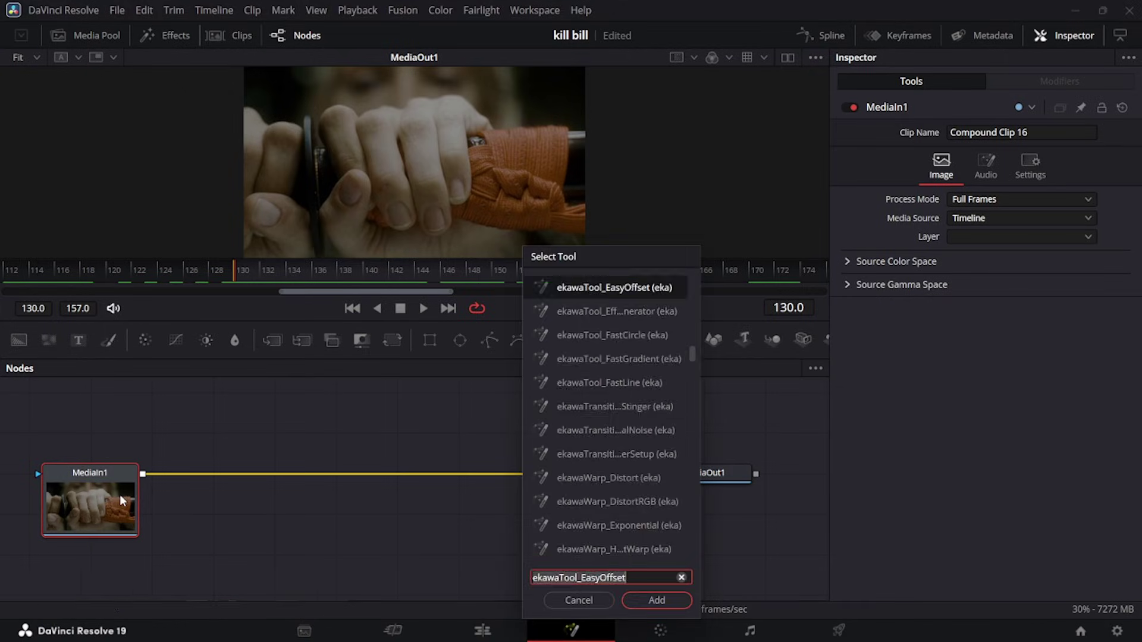
pyautogui.write('time st')
pyautogui.press('Return')
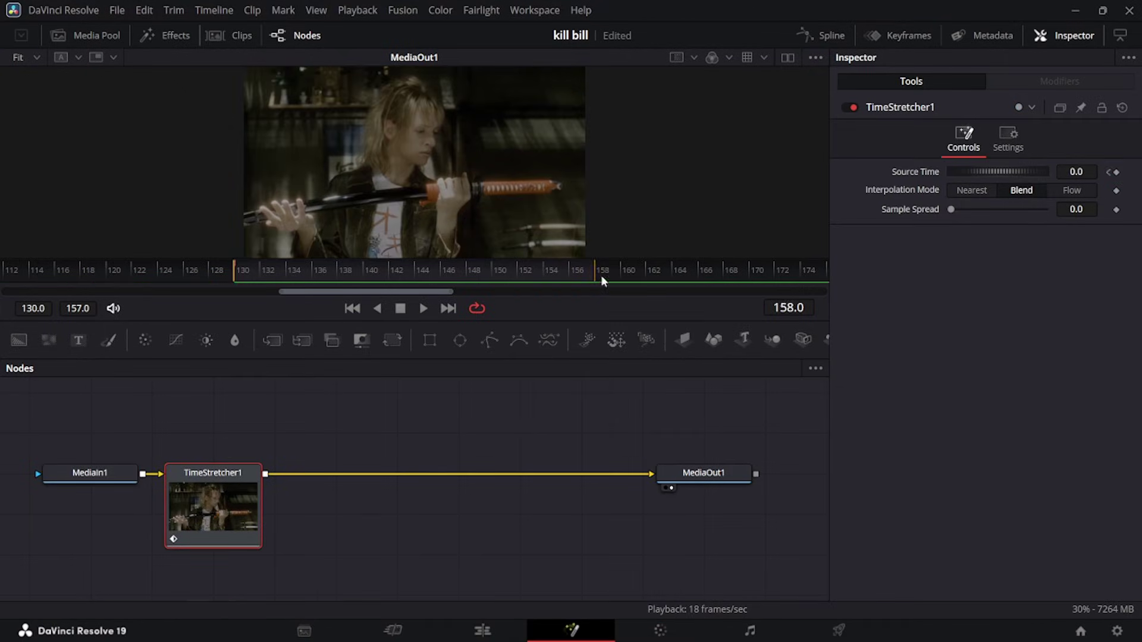
# - Keyframe the TimeStretcher's Source Time at the clip's first frame, 130, and at frame 158, setting the latter to 278.9
pyautogui.click(1117, 172)
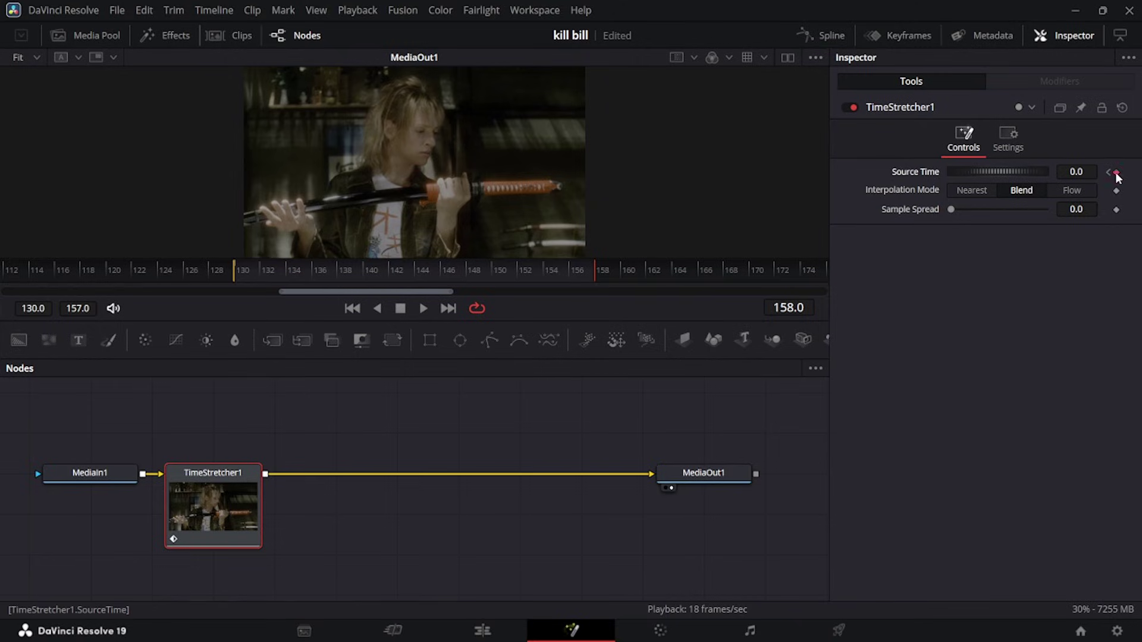
pyautogui.click(239, 271)
pyautogui.moveTo(958, 172); pyautogui.dragTo(937, 200)
pyautogui.moveTo(422, 269); pyautogui.dragTo(598, 256)
pyautogui.moveTo(995, 173); pyautogui.dragTo(1014, 198)
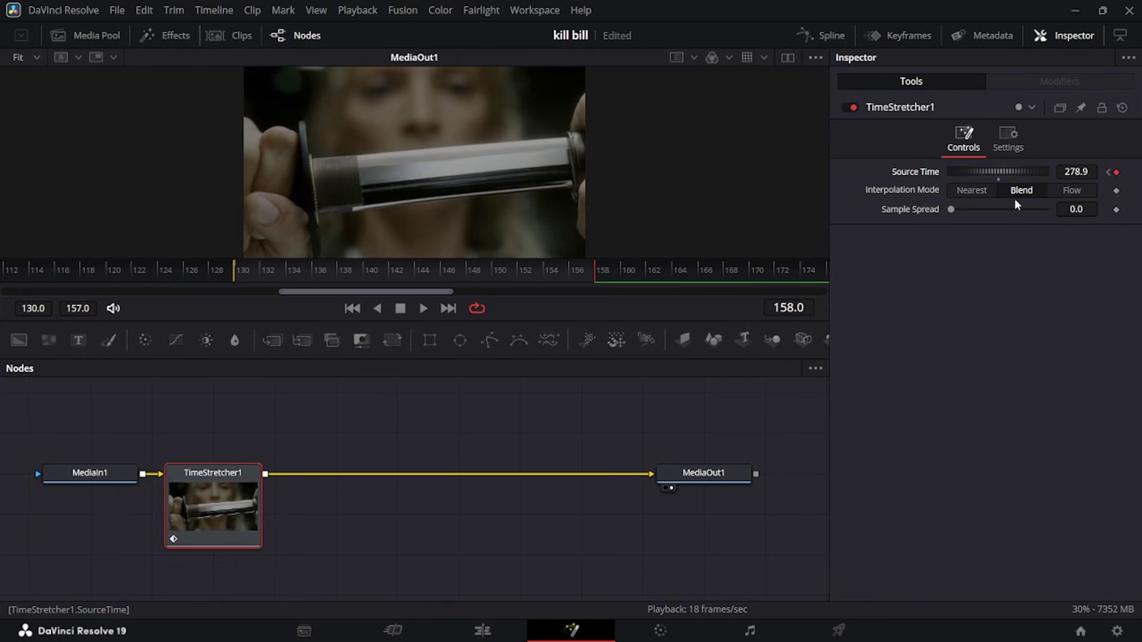
# - Reshape the Source Time curve, pulling the start handle to about frame 137, value 207, and the end handle to about frame 157, value 194
pyautogui.click(824, 35)
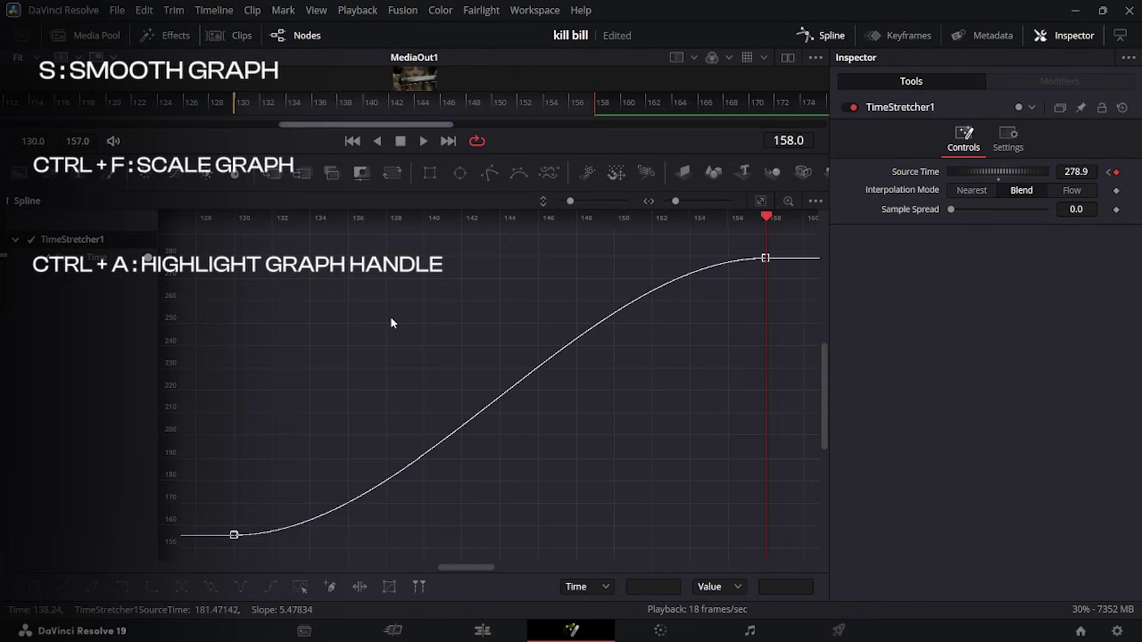
pyautogui.hotkey('ctrl', 'a')
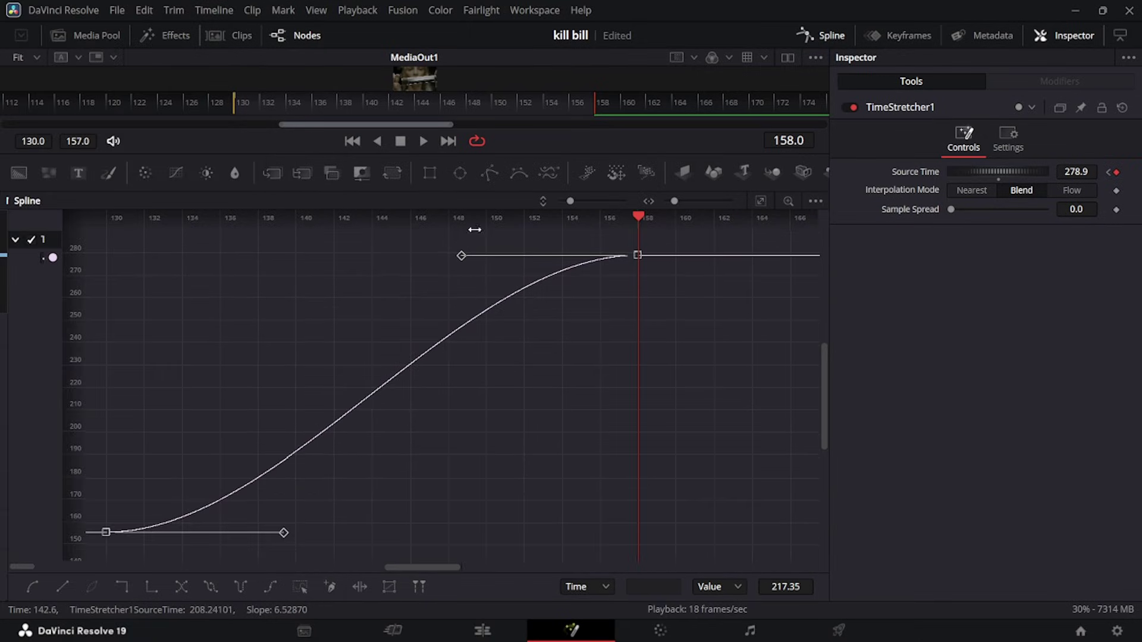
pyautogui.moveTo(285, 535); pyautogui.dragTo(239, 417)
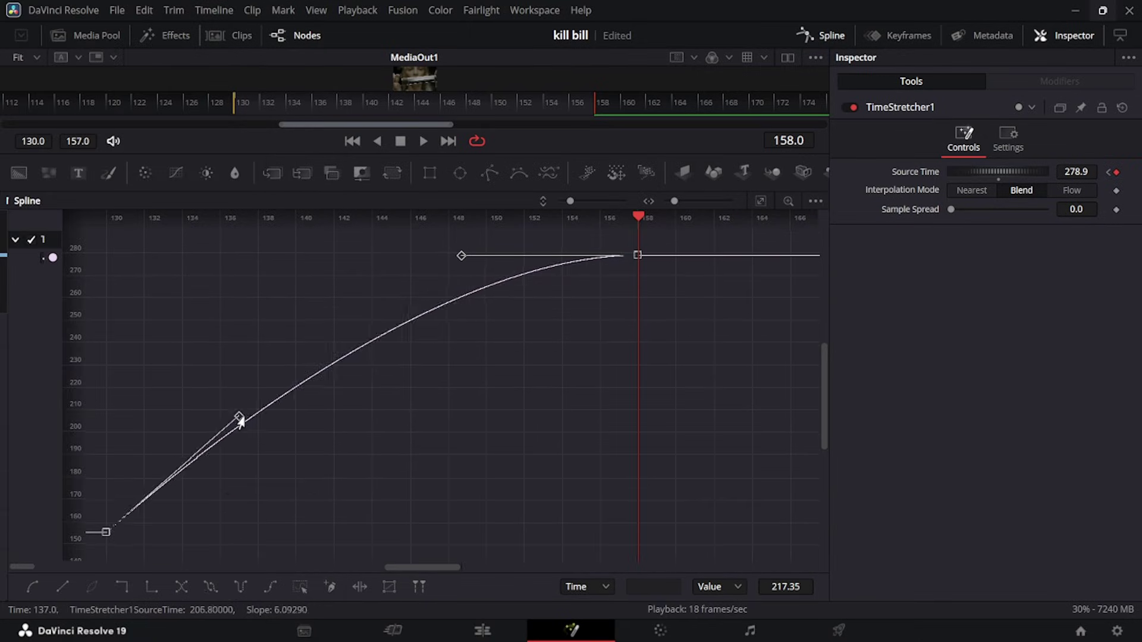
pyautogui.moveTo(461, 256); pyautogui.dragTo(616, 445)
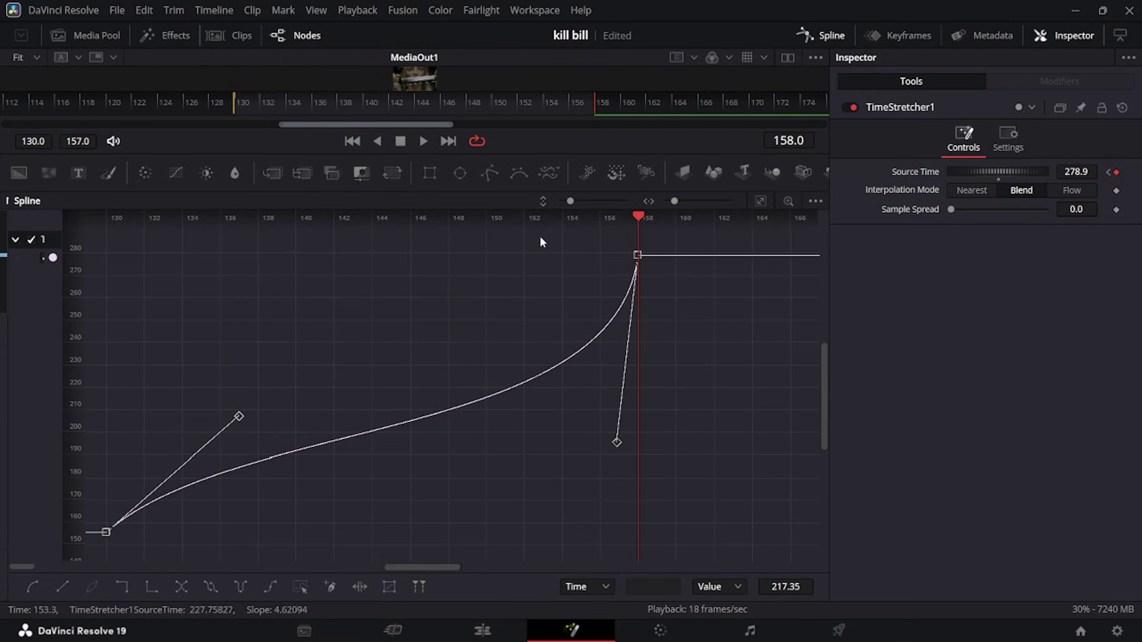
pyautogui.click(636, 215)
pyautogui.moveTo(635, 216); pyautogui.dragTo(620, 307)
pyautogui.moveTo(612, 450)
pyautogui.mouseDown()
pyautogui.moveTo(630, 459)
pyautogui.moveTo(616, 454)
pyautogui.mouseUp()
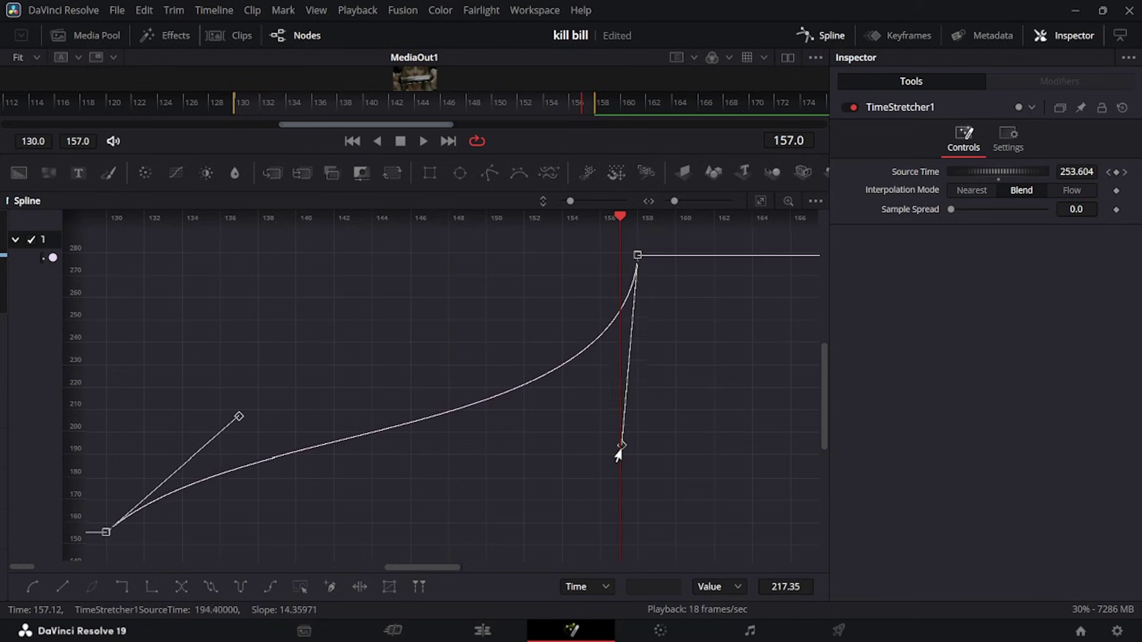
# - Return to Timeline 9 and play back the time-stretched shot from the start of Compound Clip 16
pyautogui.click(831, 34)
pyautogui.click(482, 630)
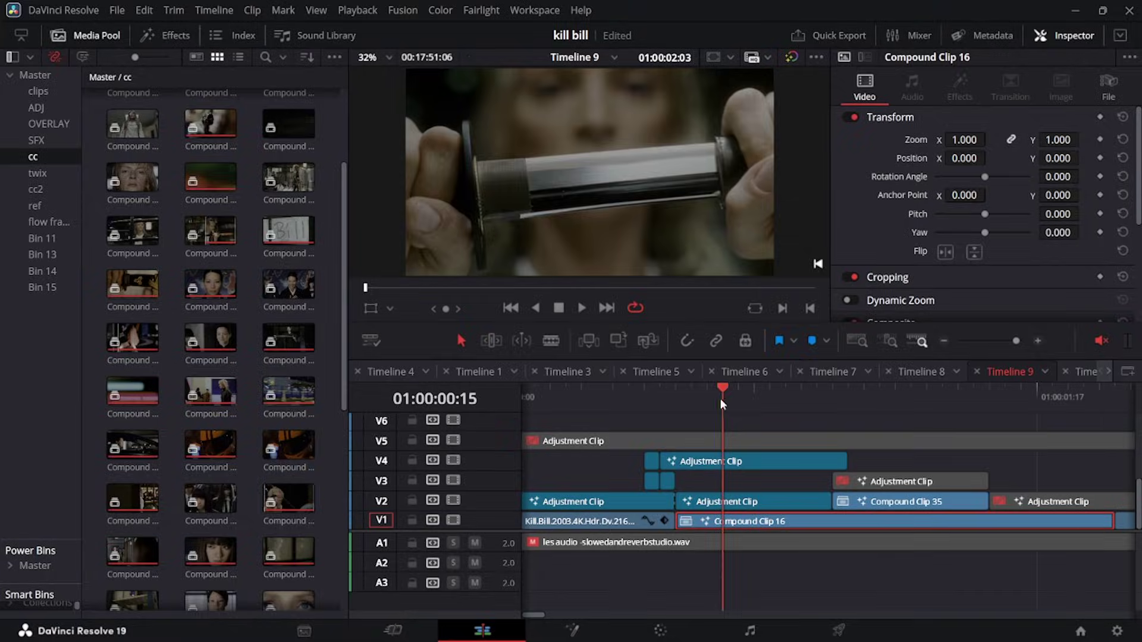
pyautogui.moveTo(725, 403); pyautogui.dragTo(675, 414)
pyautogui.press('space')
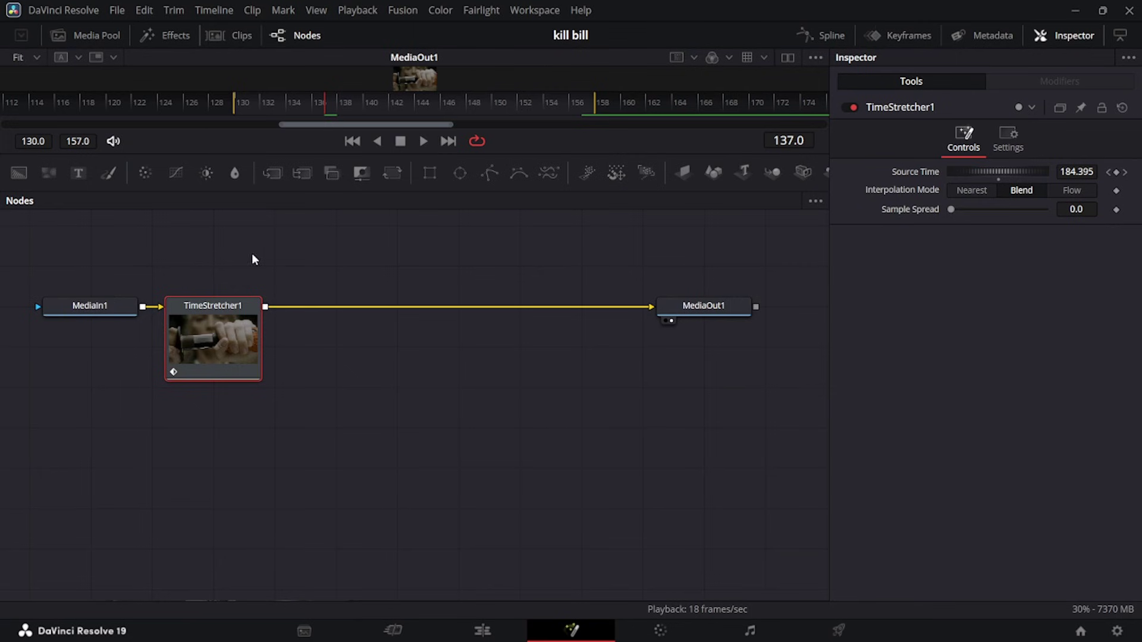
# - Move TimeStretcher1 next to MediaOut1 and set its interpolation to Flow, with Clamp Edges and the Backward Prev and Next warp directions enabled
pyautogui.moveTo(213, 348); pyautogui.dragTo(562, 352)
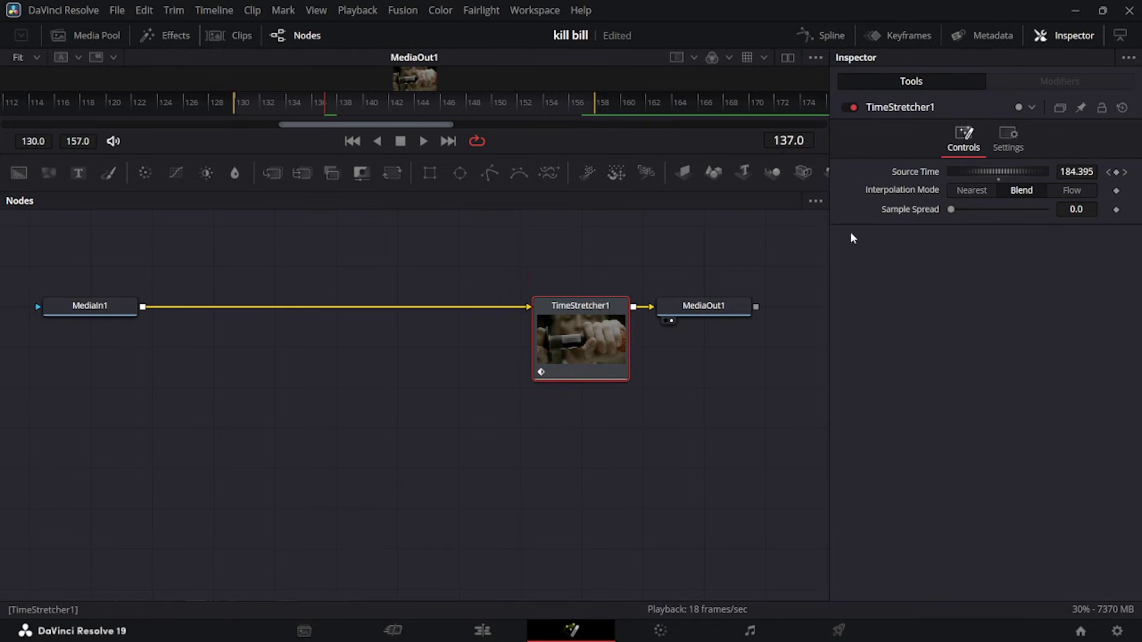
pyautogui.click(1080, 191)
pyautogui.click(952, 228)
pyautogui.click(952, 309)
pyautogui.click(1046, 310)
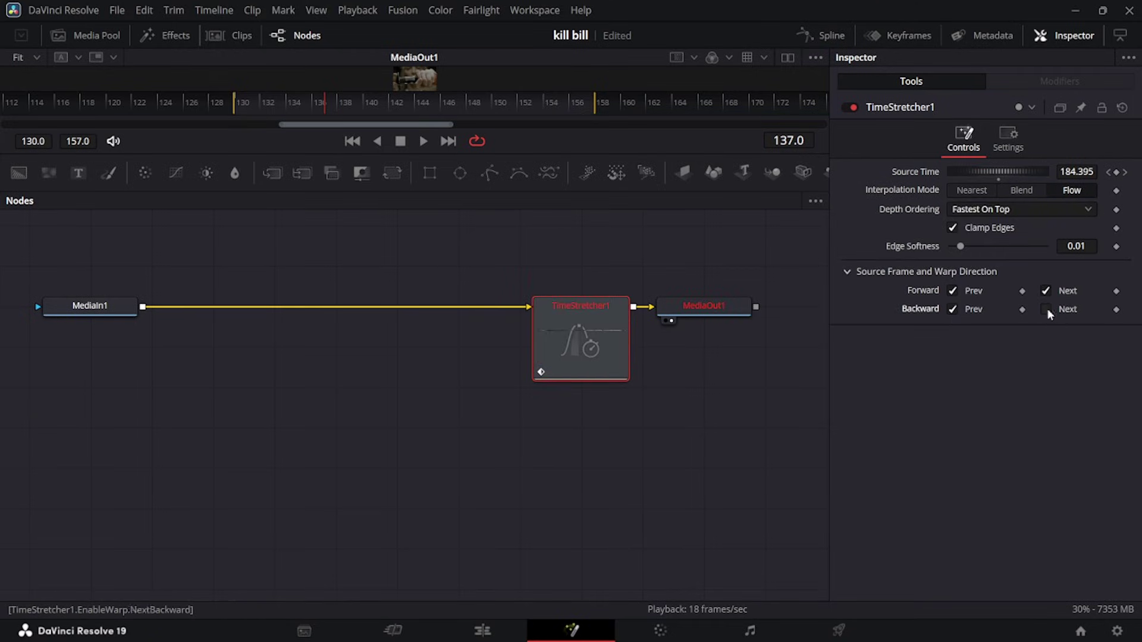
# - Insert an Optical Flow node after MediaIn1 and play back the composition
pyautogui.click(98, 308)
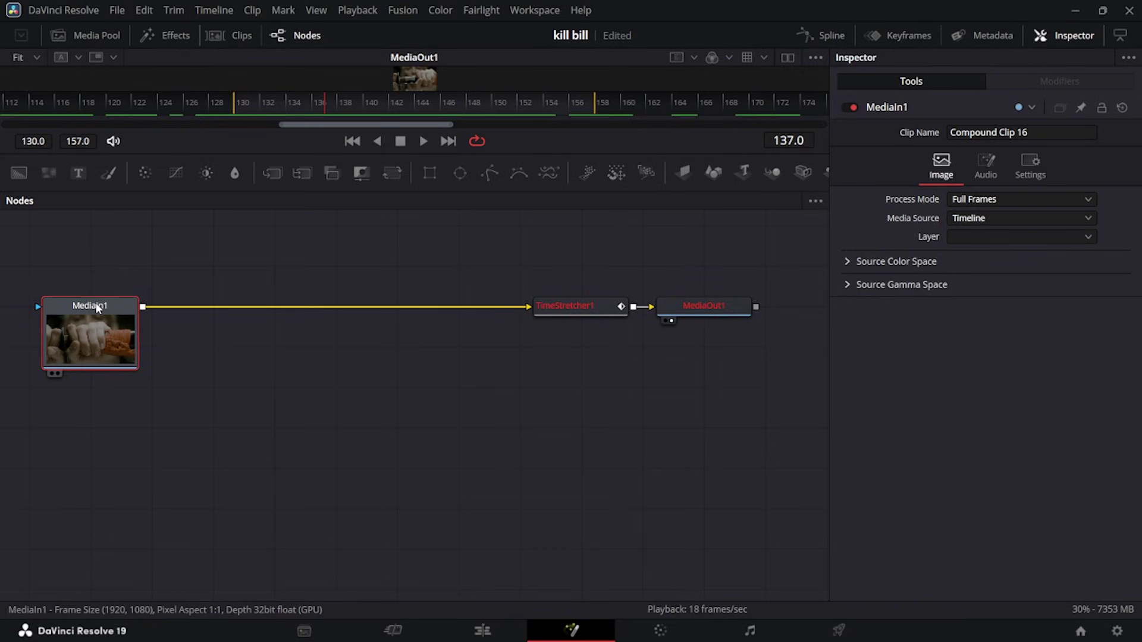
pyautogui.hotkey('shift', 'space')
pyautogui.write('opt')
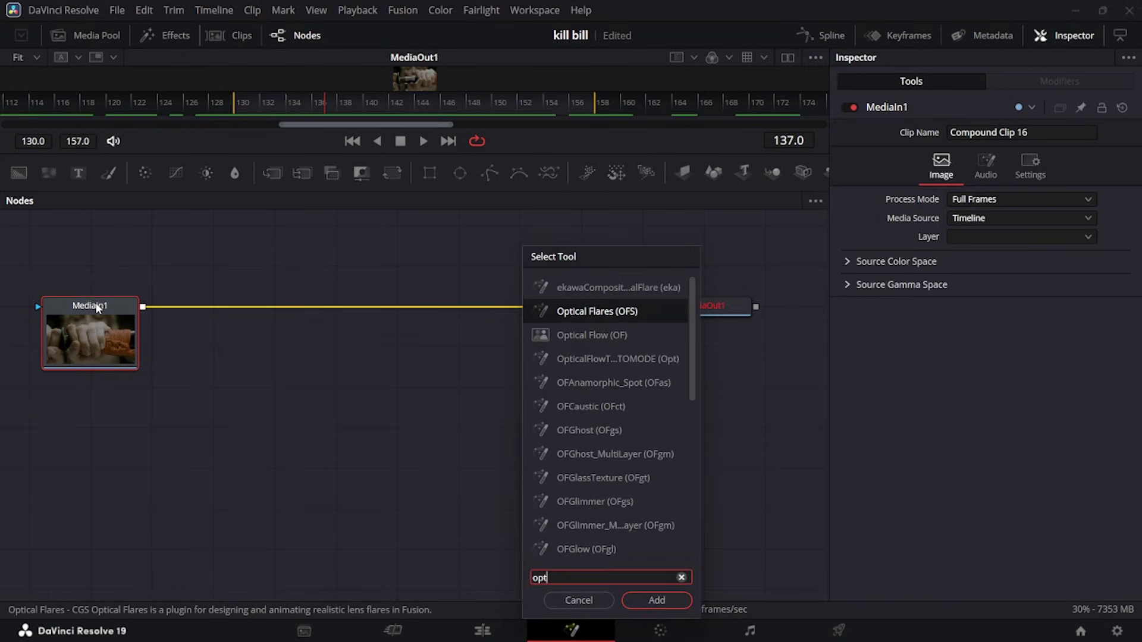
pyautogui.write('i')
pyautogui.doubleClick(629, 335)
pyautogui.moveTo(535, 200); pyautogui.dragTo(552, 391)
pyautogui.click(233, 283)
pyautogui.press('space')
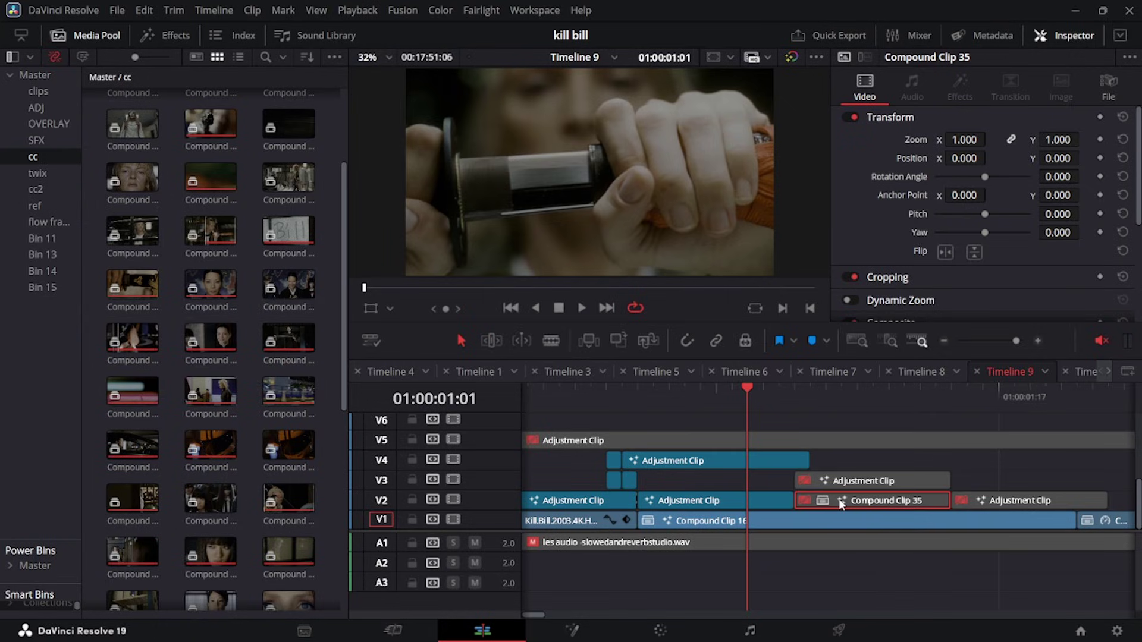
# - Enable Compound Clip 35 on V2 in Timeline 9 and view its TimeStretcher Source Time curve in Fusion
pyautogui.click(865, 392)
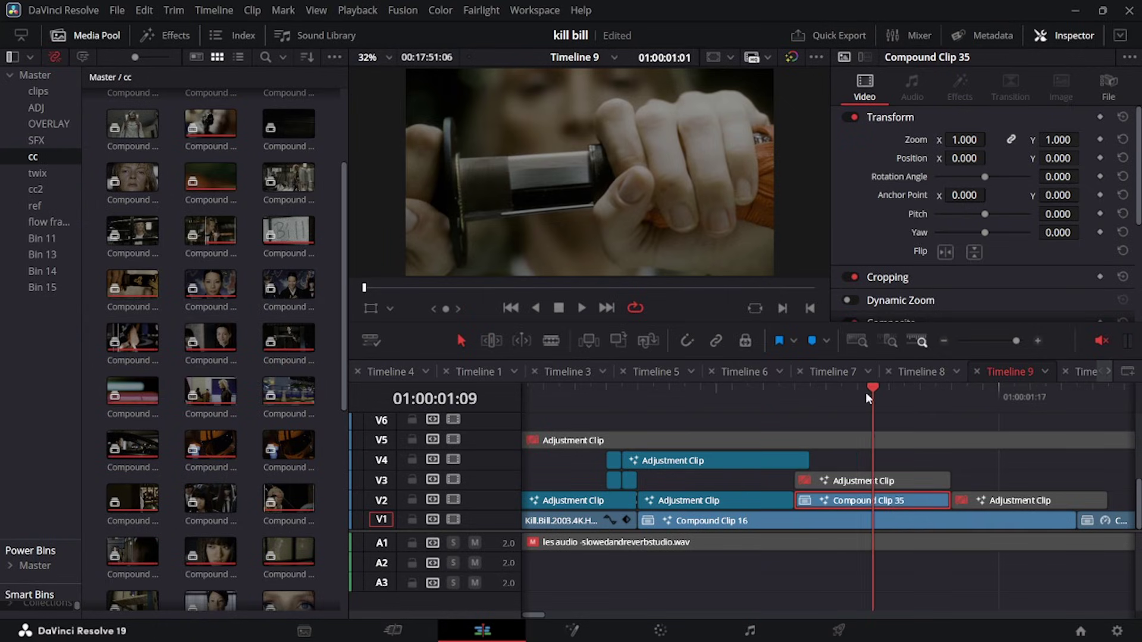
pyautogui.click(793, 399)
pyautogui.press('Right')
pyautogui.press('Right')
pyautogui.press('Right')
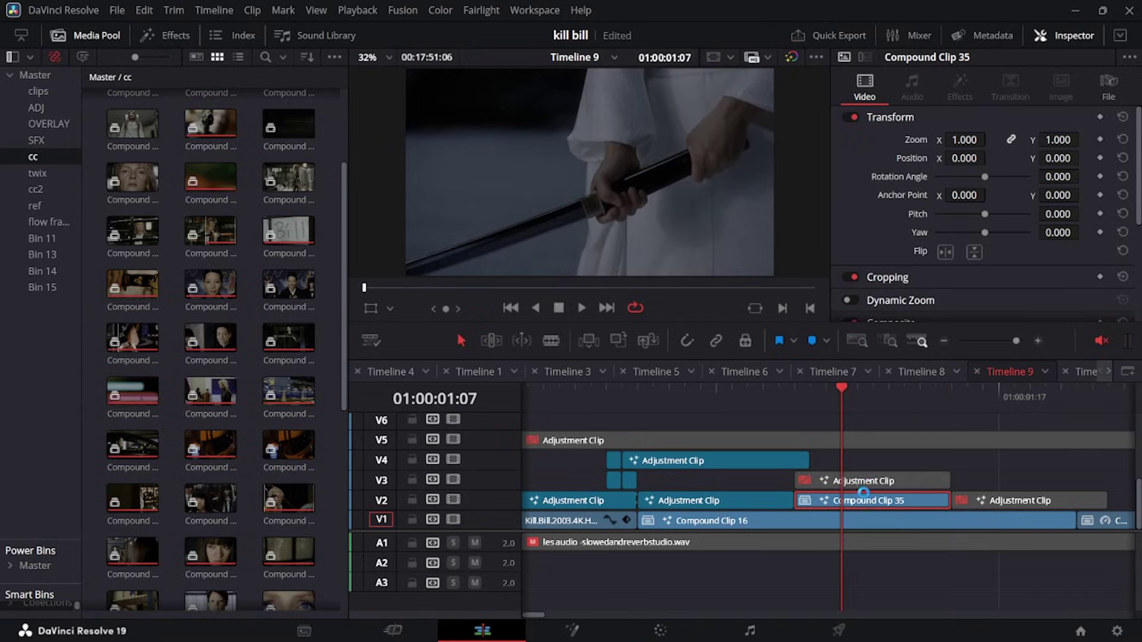
pyautogui.hotkey('shift', '5')
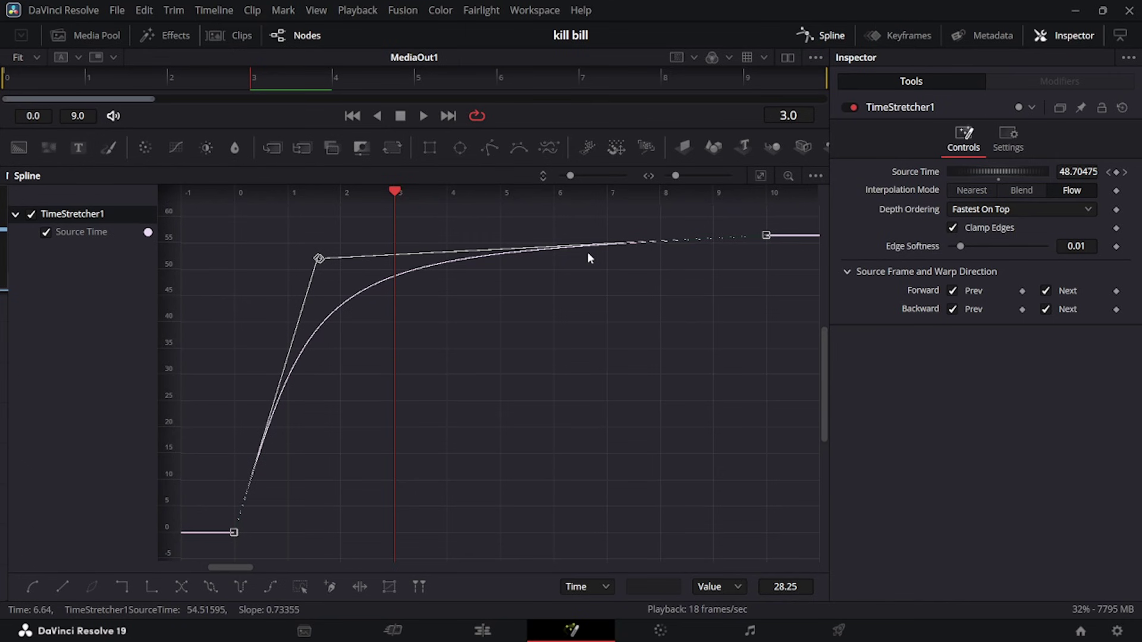
# - Return to Timeline 9, enable the V3 adjustment clip above Compound Clip 35 and play back the overlay
pyautogui.hotkey('shift', '4')
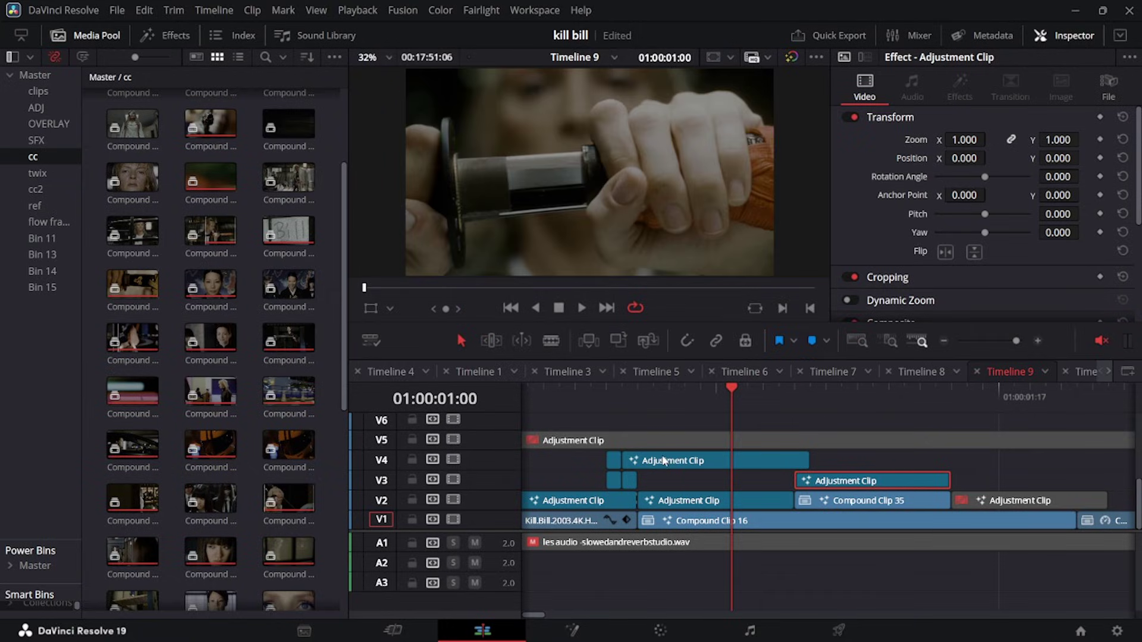
pyautogui.click(831, 503)
pyautogui.press('space')
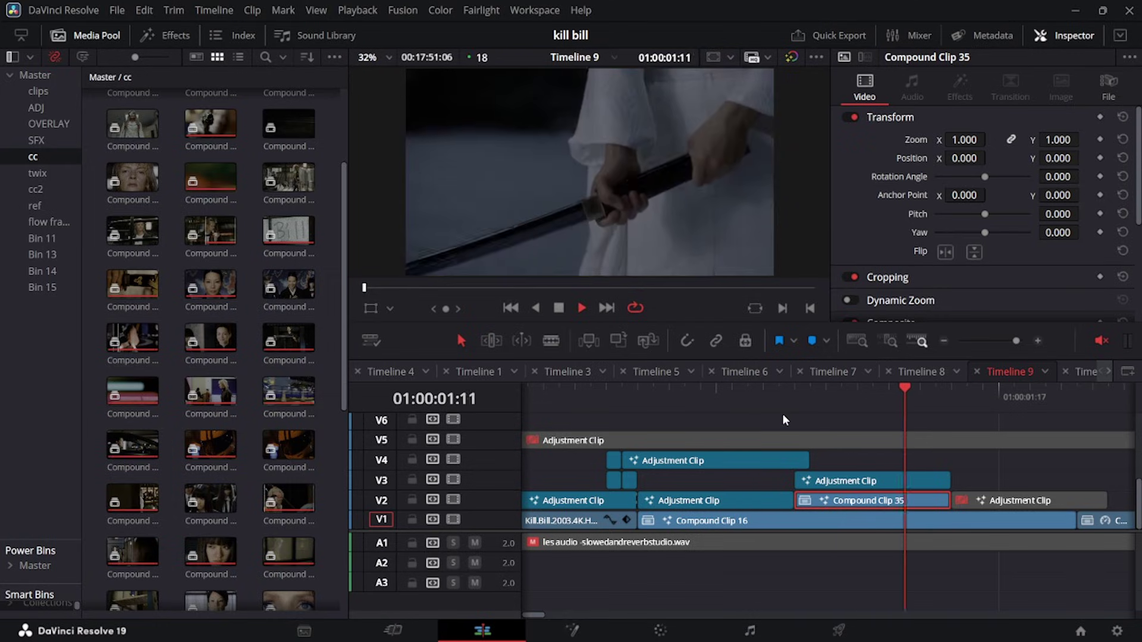
# - Enable the V2 adjustment clip directly after Compound Clip 35 and play back the section up to the next cut
pyautogui.click(1008, 513)
pyautogui.click(1015, 504)
pyautogui.press('d')
pyautogui.click(766, 394)
pyautogui.press('space')
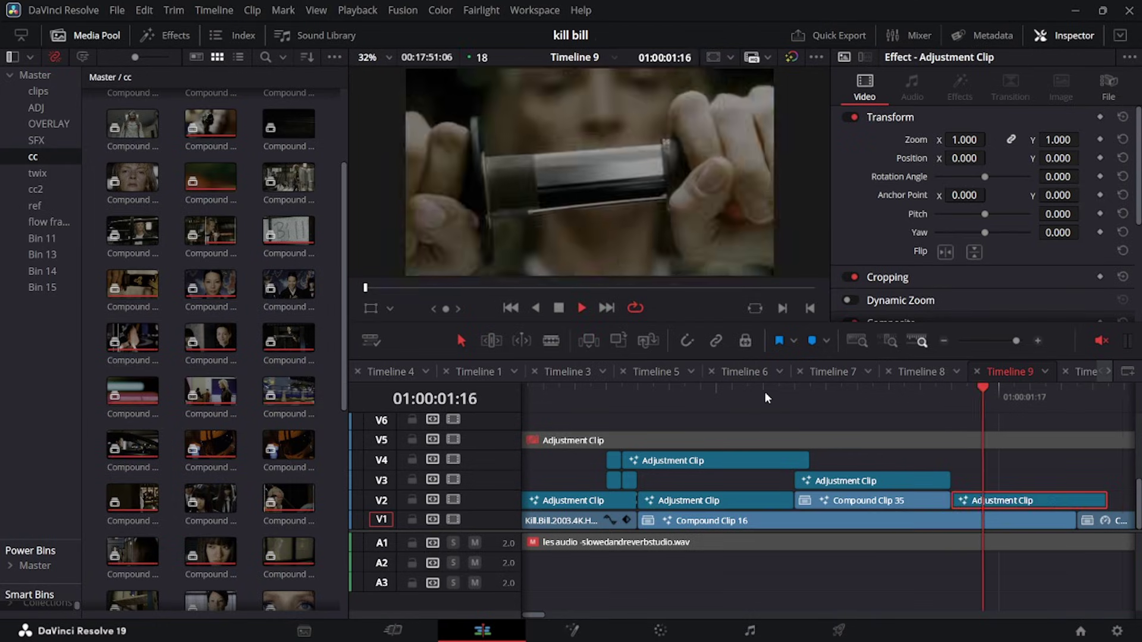
pyautogui.press('space')
pyautogui.moveTo(921, 398); pyautogui.dragTo(891, 434)
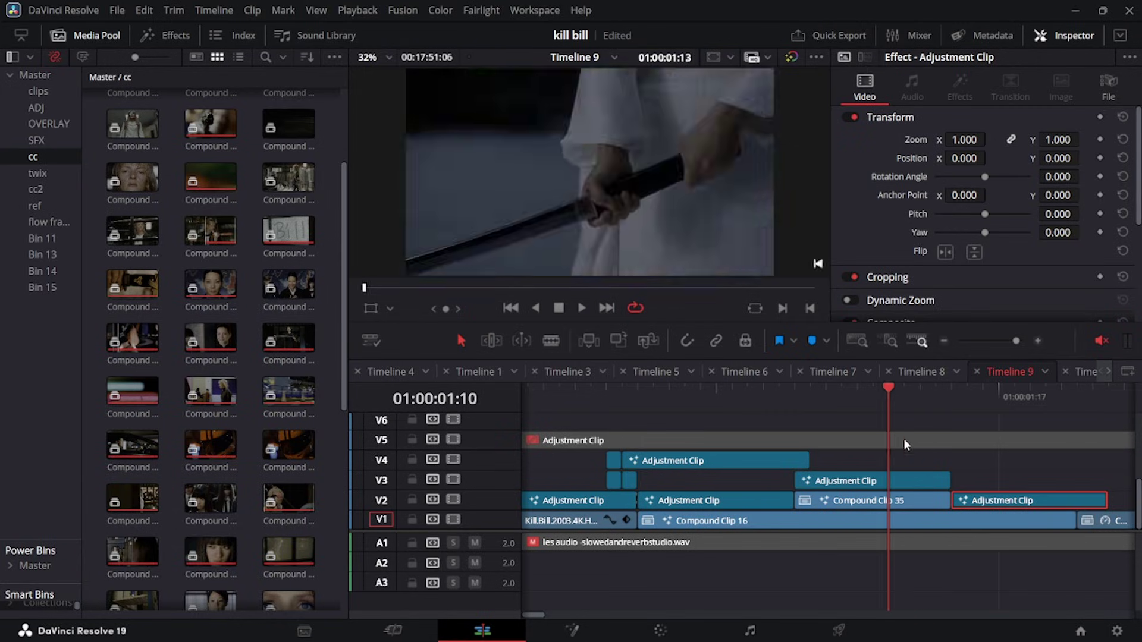
pyautogui.moveTo(781, 395); pyautogui.dragTo(751, 395)
pyautogui.press('space')
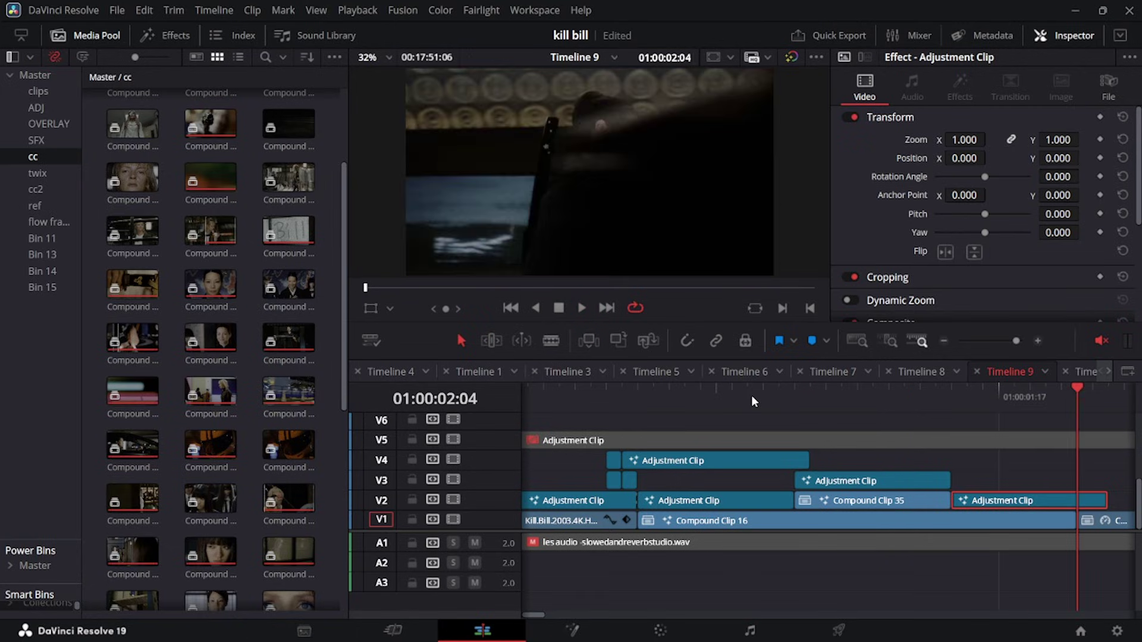
# - Check the speed change of Compound Clip 21 on V1 with its retime controls and play on from there
pyautogui.press('space')
pyautogui.moveTo(797, 394); pyautogui.dragTo(862, 521)
pyautogui.click(856, 523)
pyautogui.hotkey('ctrl', 'r')
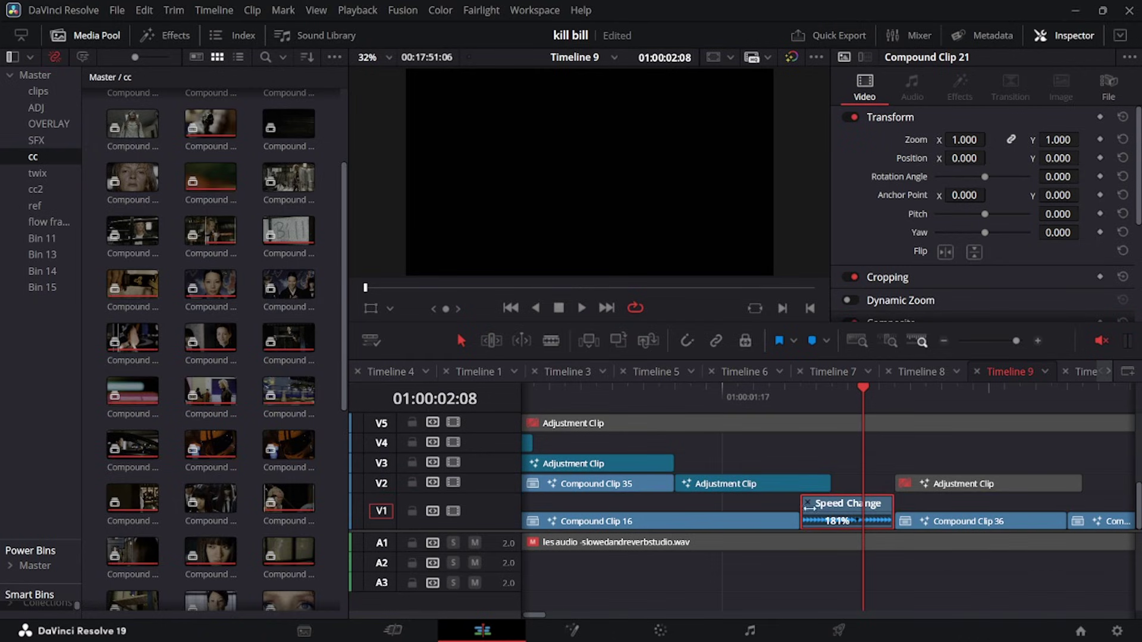
pyautogui.hotkey('ctrl', 'r')
pyautogui.press('space')
# - Enable the V2 adjustment clip above Compound Clip 36 and play back the transition into that clip
pyautogui.click(940, 501)
pyautogui.click(952, 522)
pyautogui.click(948, 505)
pyautogui.press('d')
pyautogui.click(845, 390)
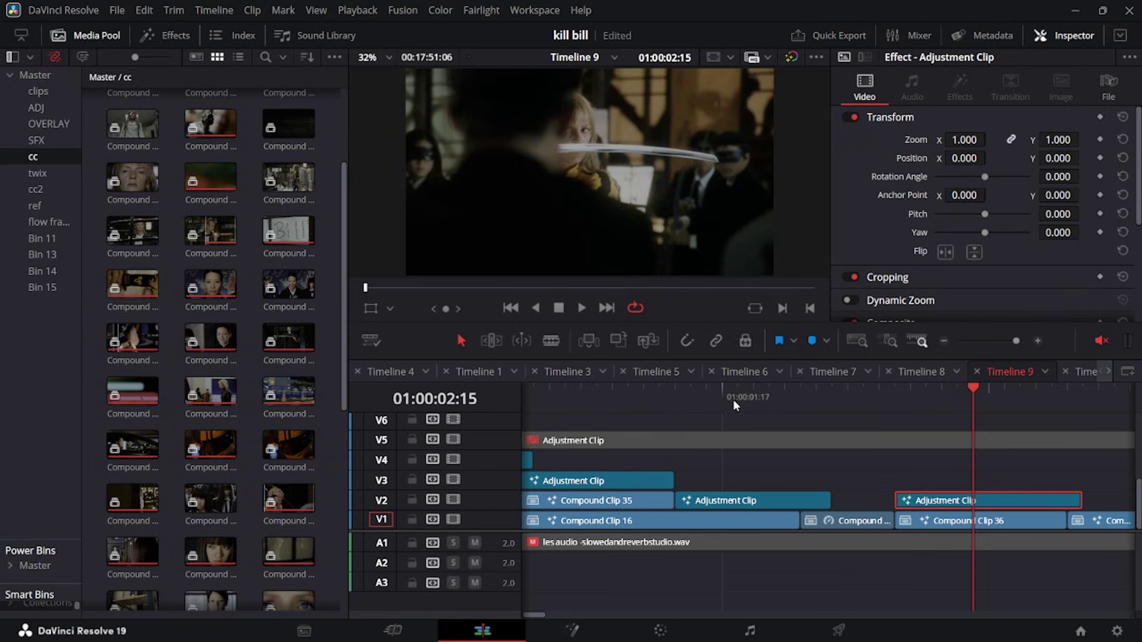
pyautogui.click(783, 390)
pyautogui.press('space')
pyautogui.press('space')
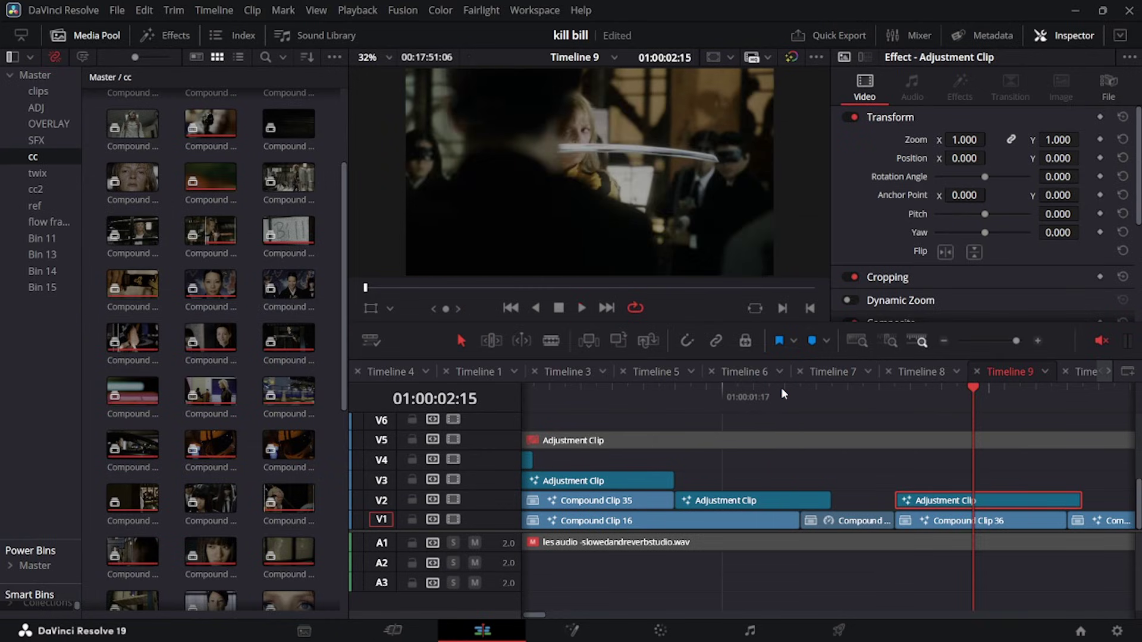
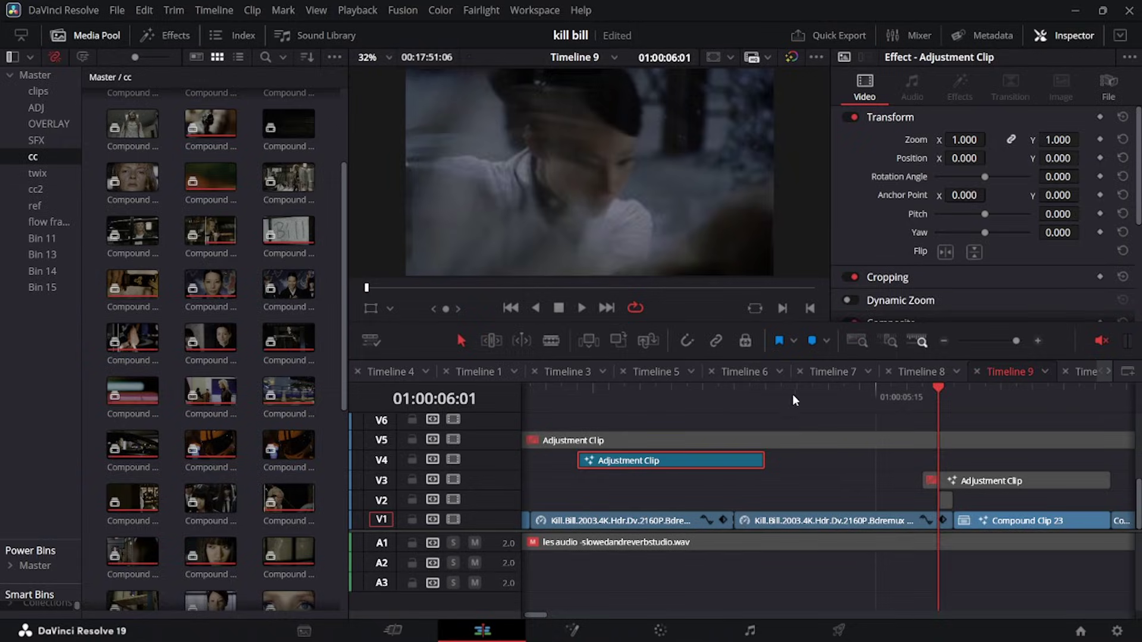
# - Show the retime controls of the Kill Bill clip before Compound Clip 23 and play its source footage in the viewer
pyautogui.click(721, 394)
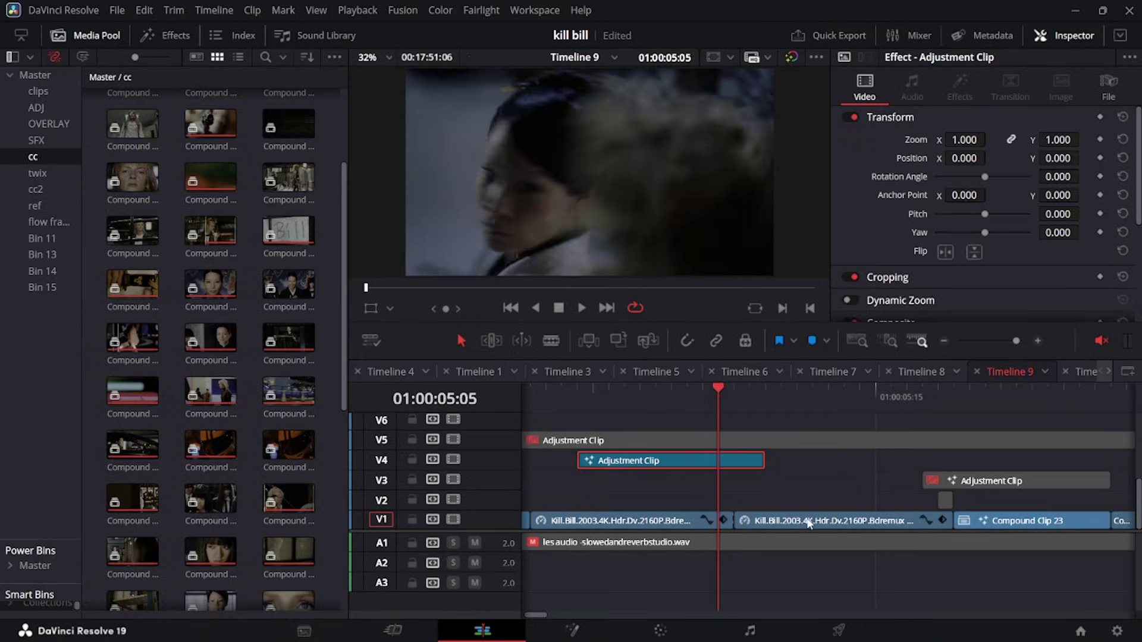
pyautogui.click(809, 522)
pyautogui.hotkey('ctrl', 'r')
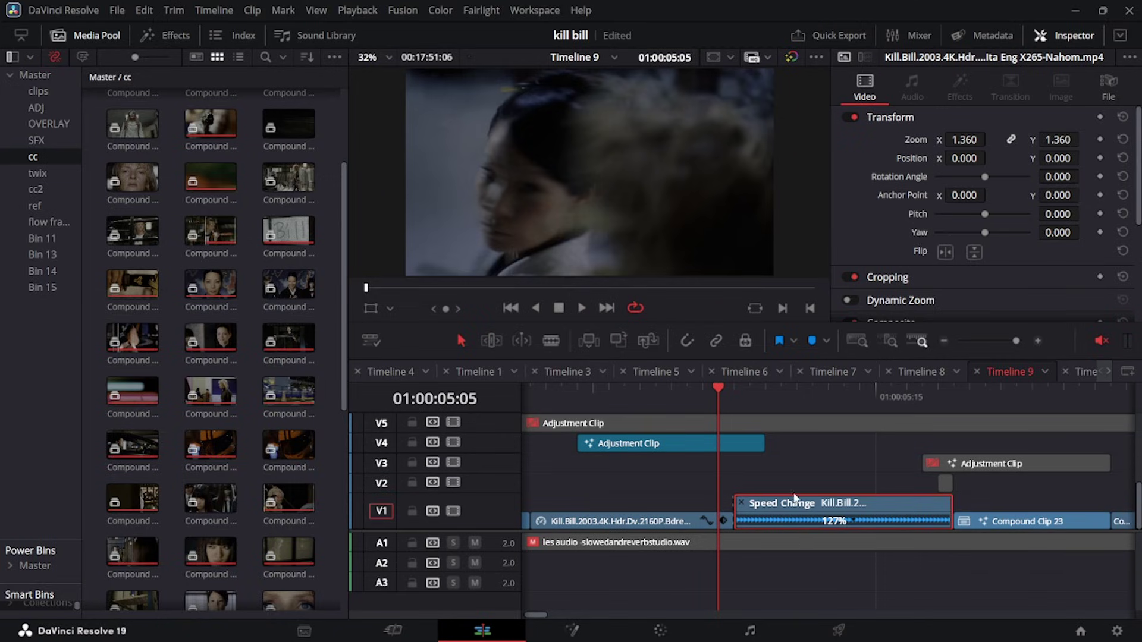
pyautogui.moveTo(750, 394); pyautogui.dragTo(766, 394)
pyautogui.doubleClick(767, 507)
pyautogui.press('space')
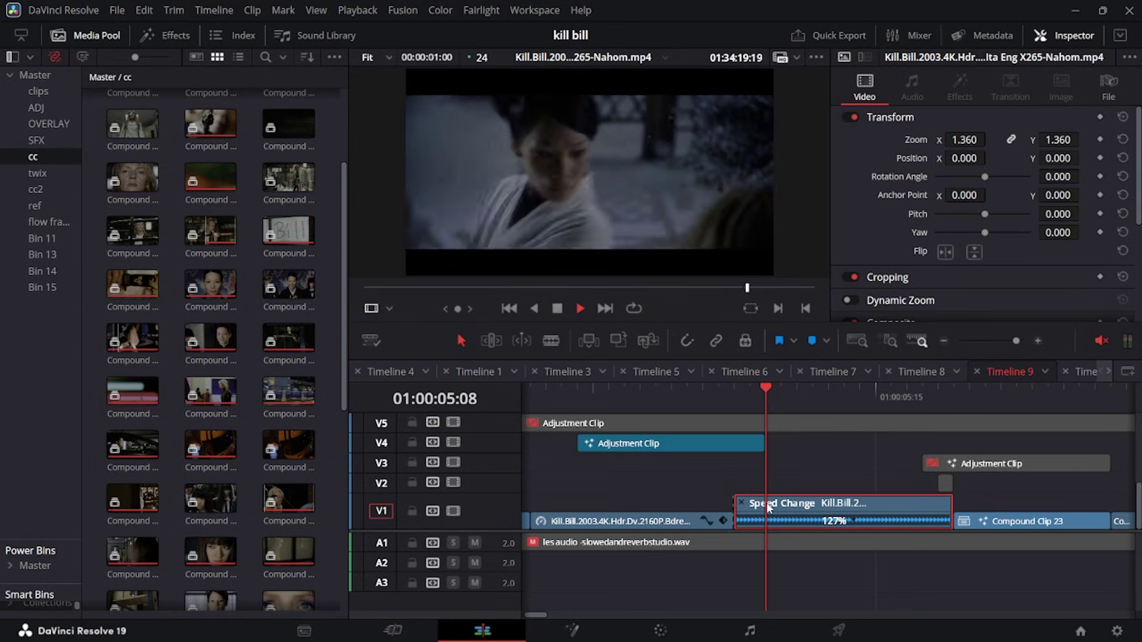
pyautogui.press('space')
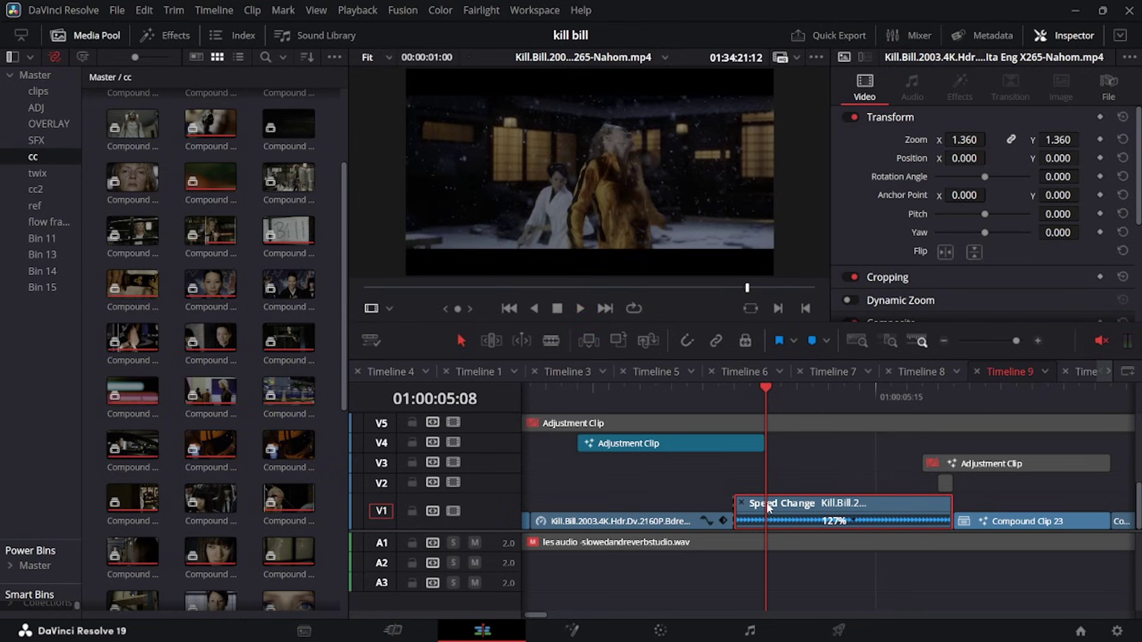
# - Close the clip's retime controls and enable the V3 and V2 adjustment clips over the cut to Compound Clip 23
pyautogui.click(868, 484)
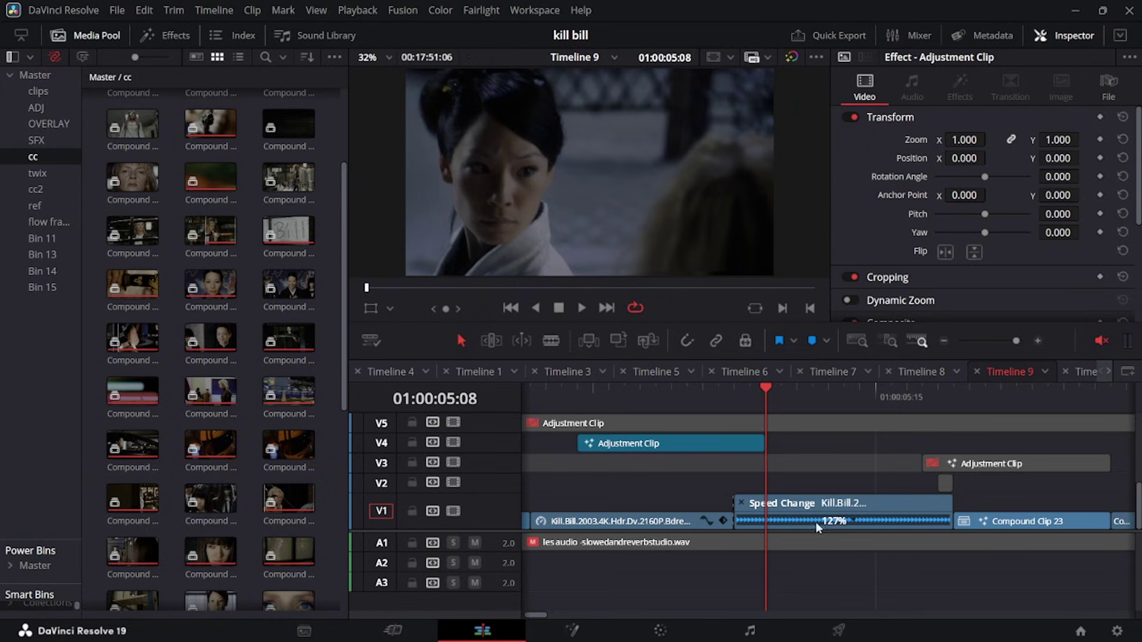
pyautogui.click(740, 498)
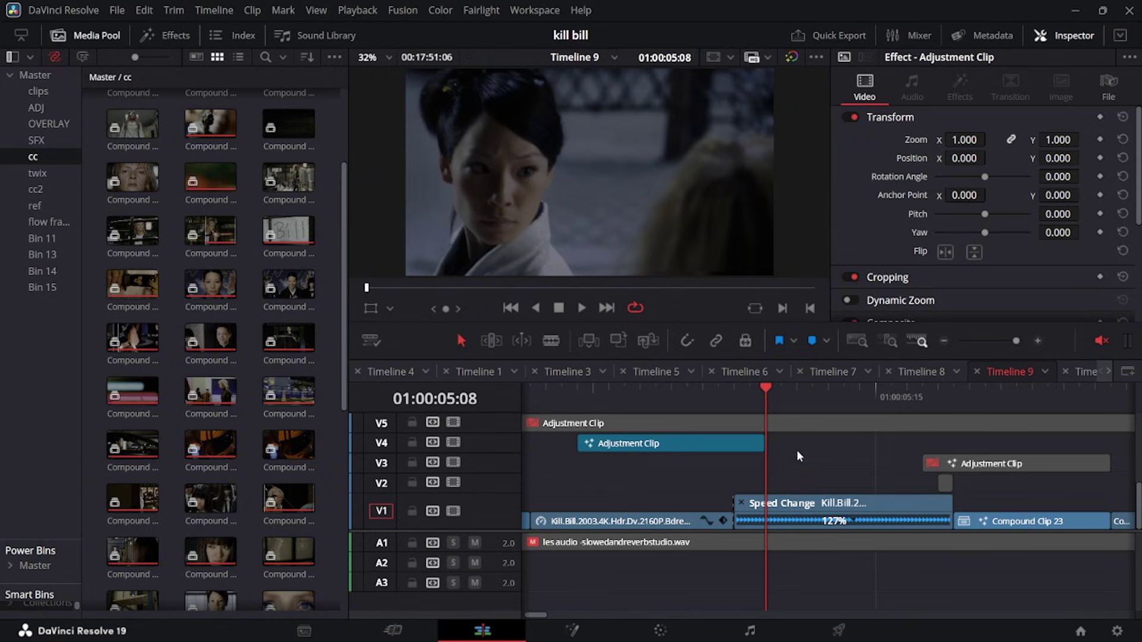
pyautogui.click(741, 504)
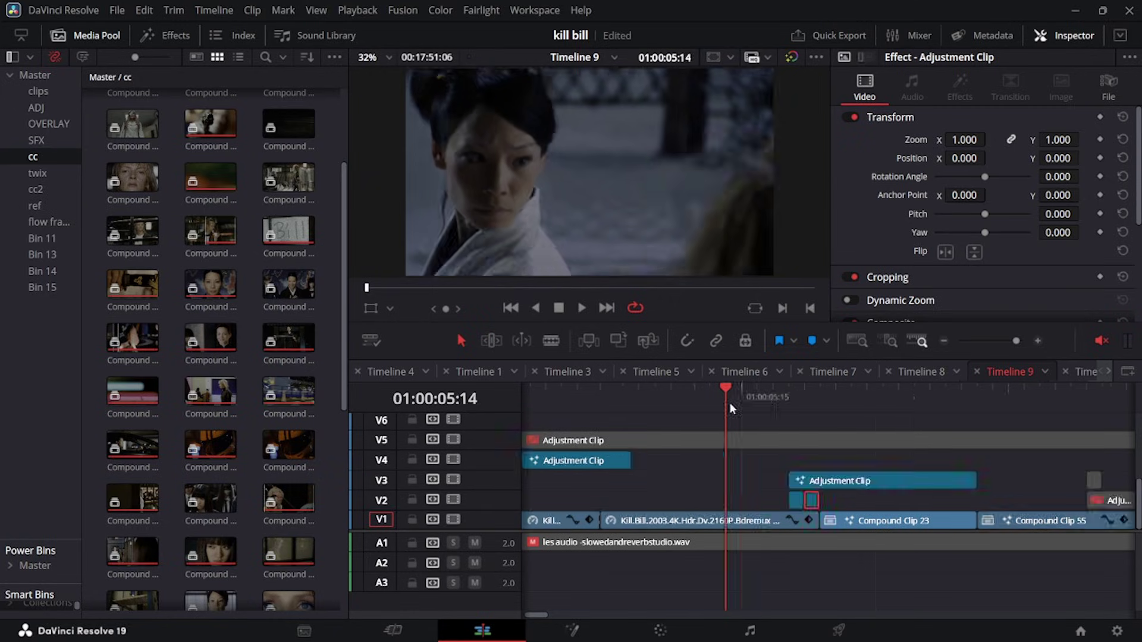
# - Play back the transition into Compound Clip 23 several times from around 01:00:05:15
pyautogui.moveTo(729, 402); pyautogui.dragTo(741, 413)
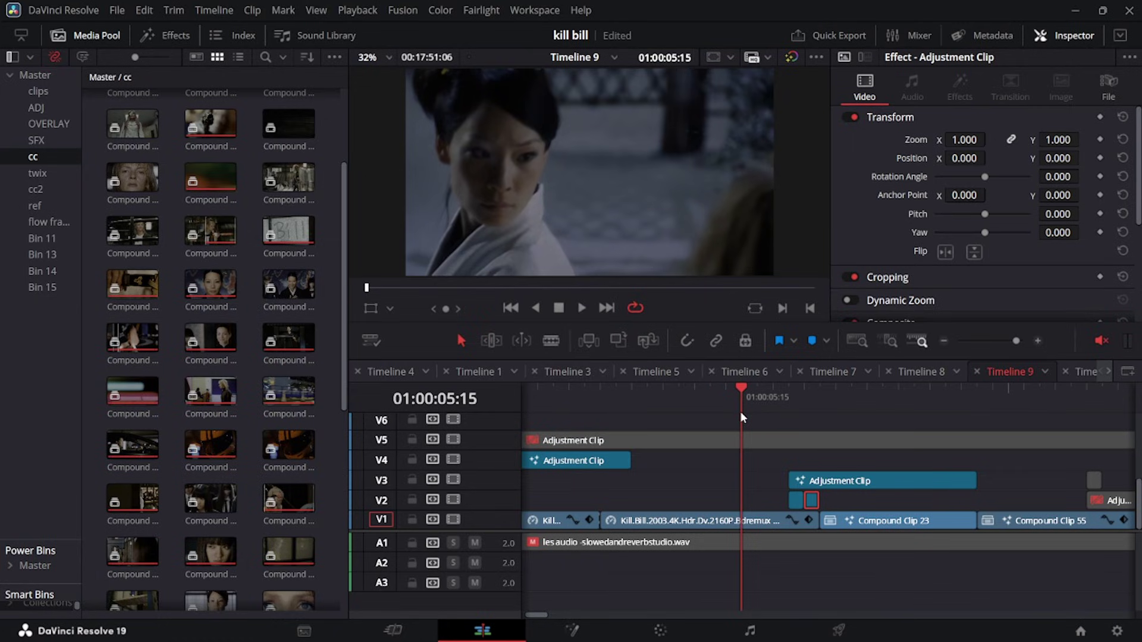
pyautogui.press('space')
pyautogui.press('space')
pyautogui.click(763, 395)
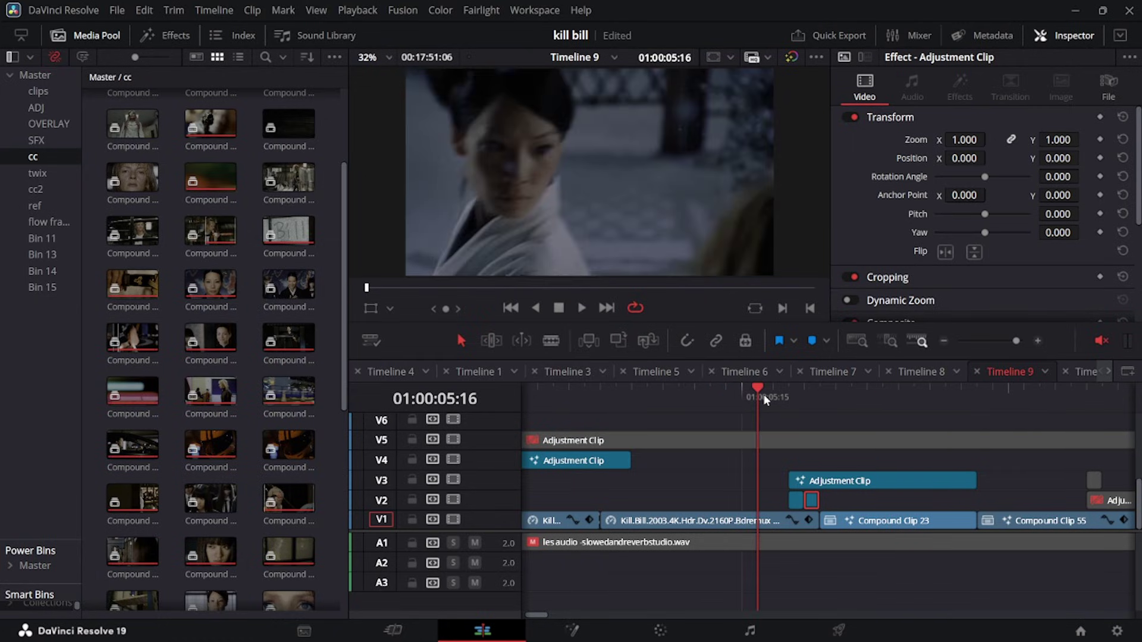
pyautogui.press('space')
pyautogui.press('space')
pyautogui.click(732, 396)
pyautogui.press('space')
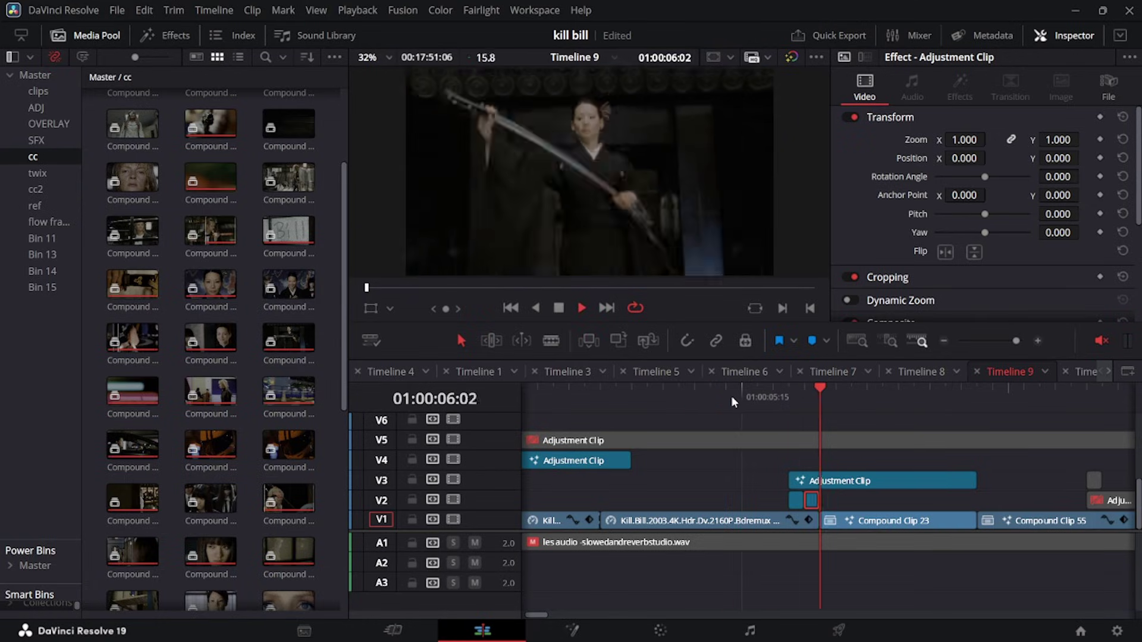
pyautogui.press('space')
# - Step frame by frame through Compound Clips 23 and 55 up to the next cut at 01:00:07:01
pyautogui.press('Right')
pyautogui.press('Right')
pyautogui.press('Right')
pyautogui.press('Right')
pyautogui.press('Right')
pyautogui.press('Right')
pyautogui.press('Right')
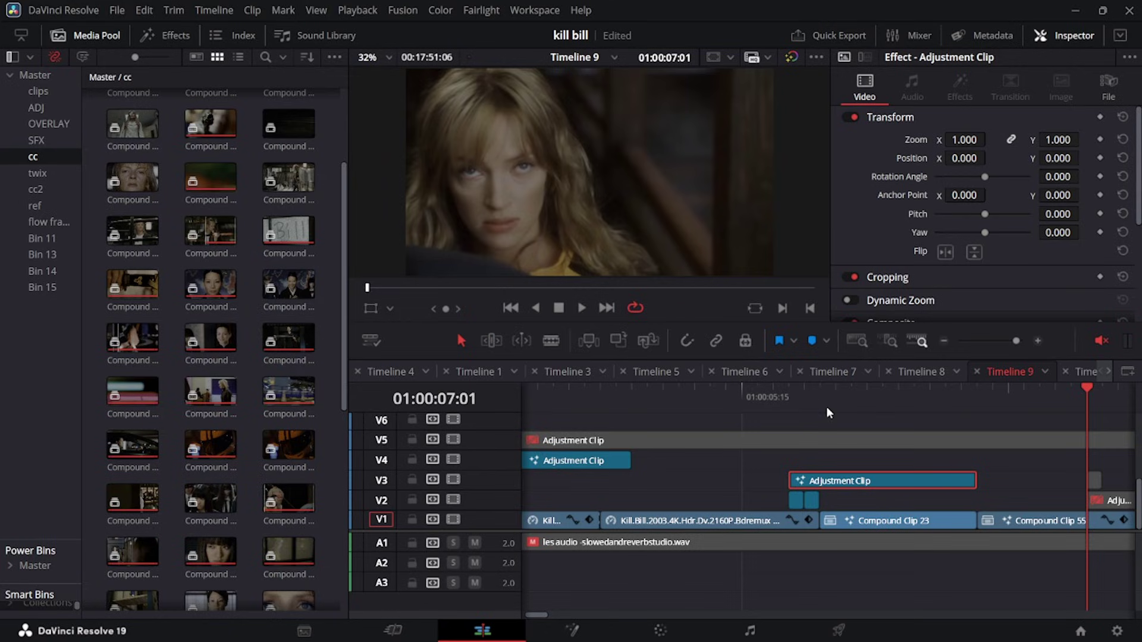
# - Enable the white Solid Color on V3 and the adjustment clip on V2 over Compound Clip 55, and save the project
pyautogui.click(1044, 522)
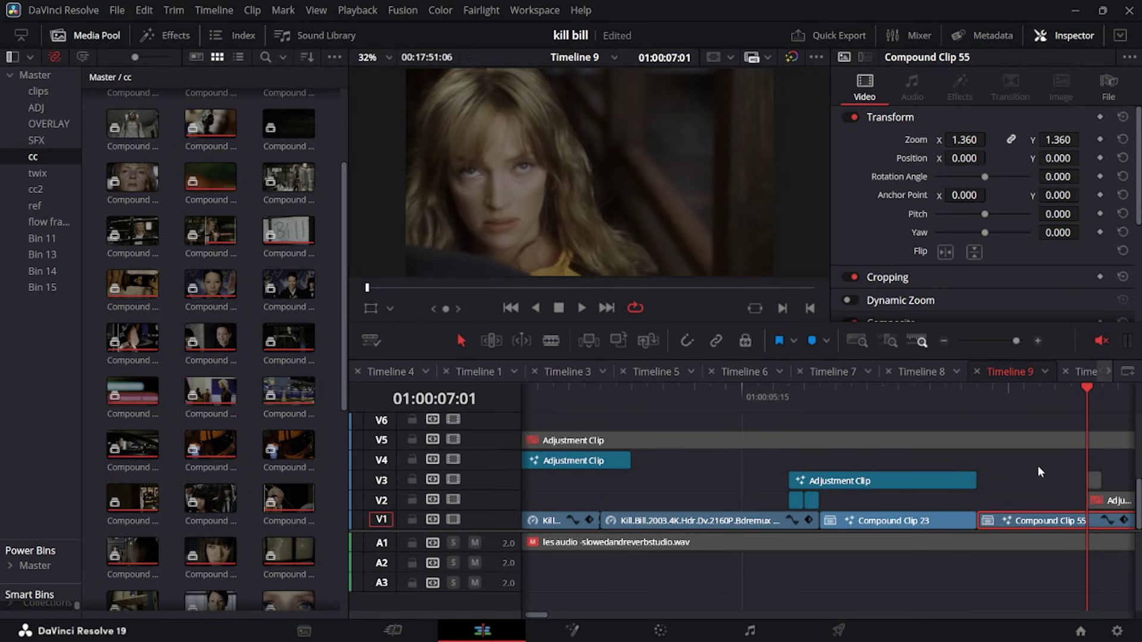
pyautogui.hscroll(5, 757, 479)
pyautogui.click(763, 481)
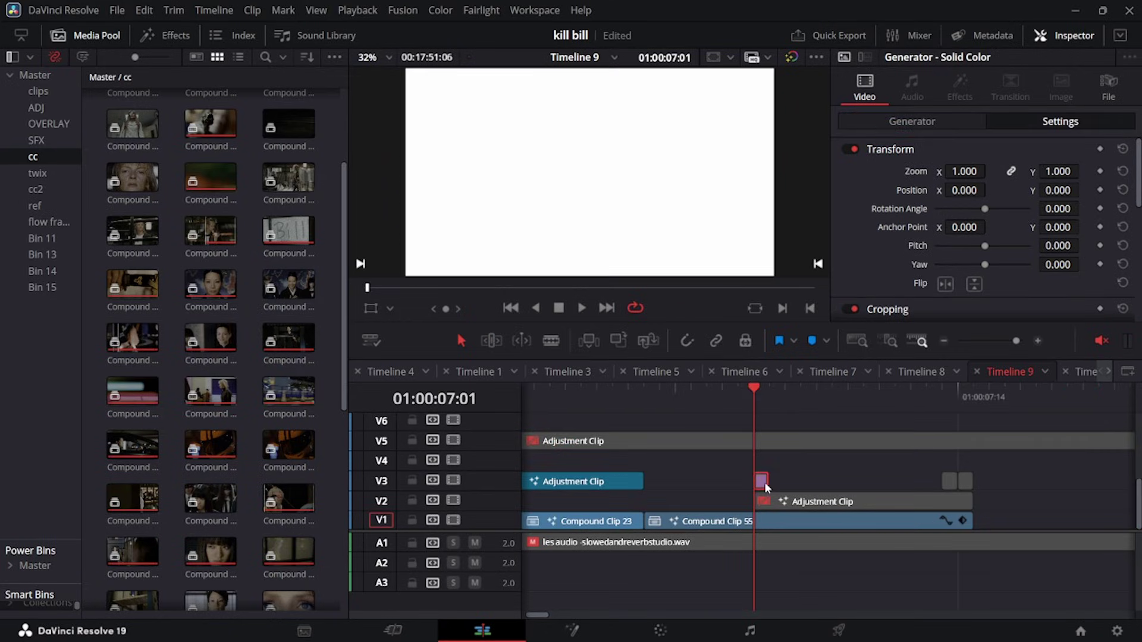
pyautogui.hotkey('ctrl', 's')
pyautogui.click(803, 506)
# - Play back the flash and black-and-white change in Compound Clip 55 from around 01:00:06:14, and select the two short V3 clips at its end
pyautogui.click(723, 396)
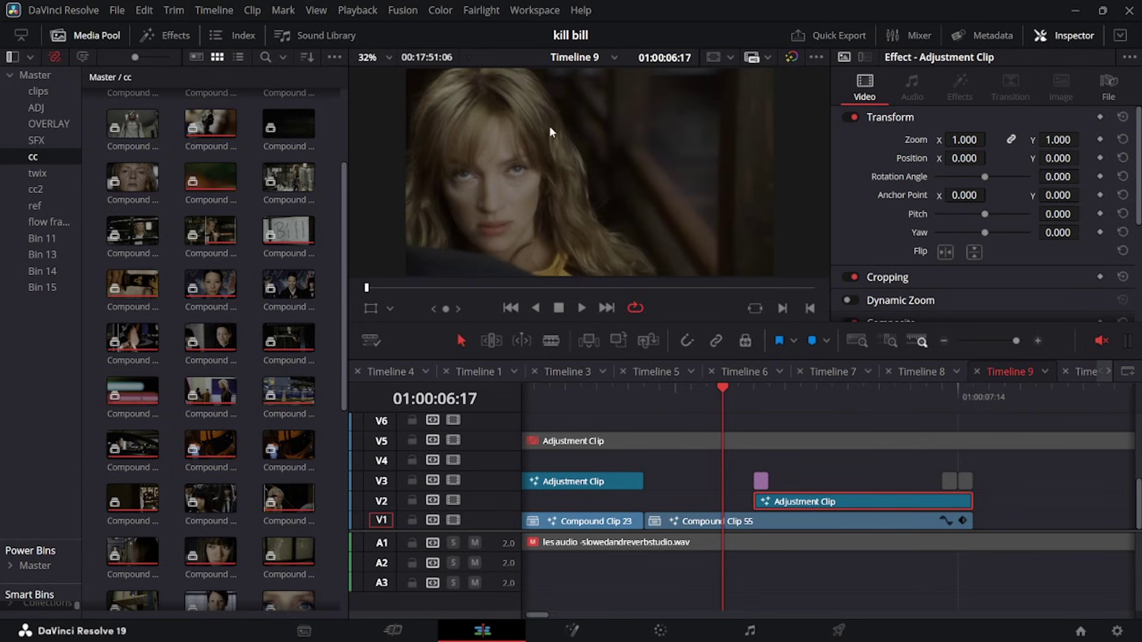
pyautogui.click(811, 390)
pyautogui.moveTo(808, 395); pyautogui.dragTo(679, 371)
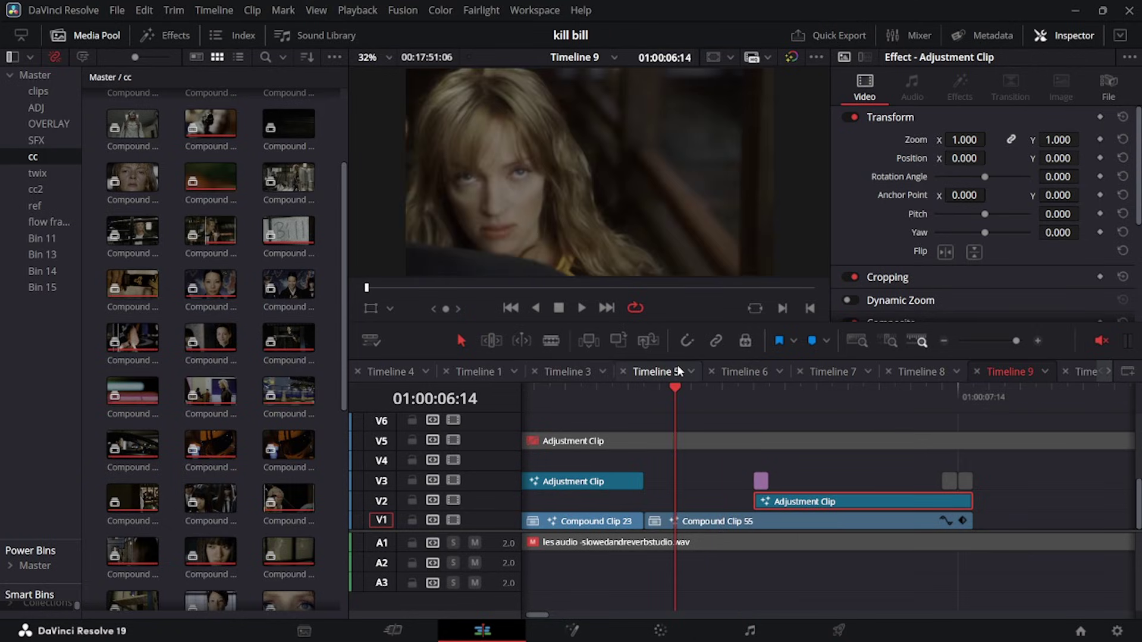
pyautogui.press('space')
pyautogui.press('space')
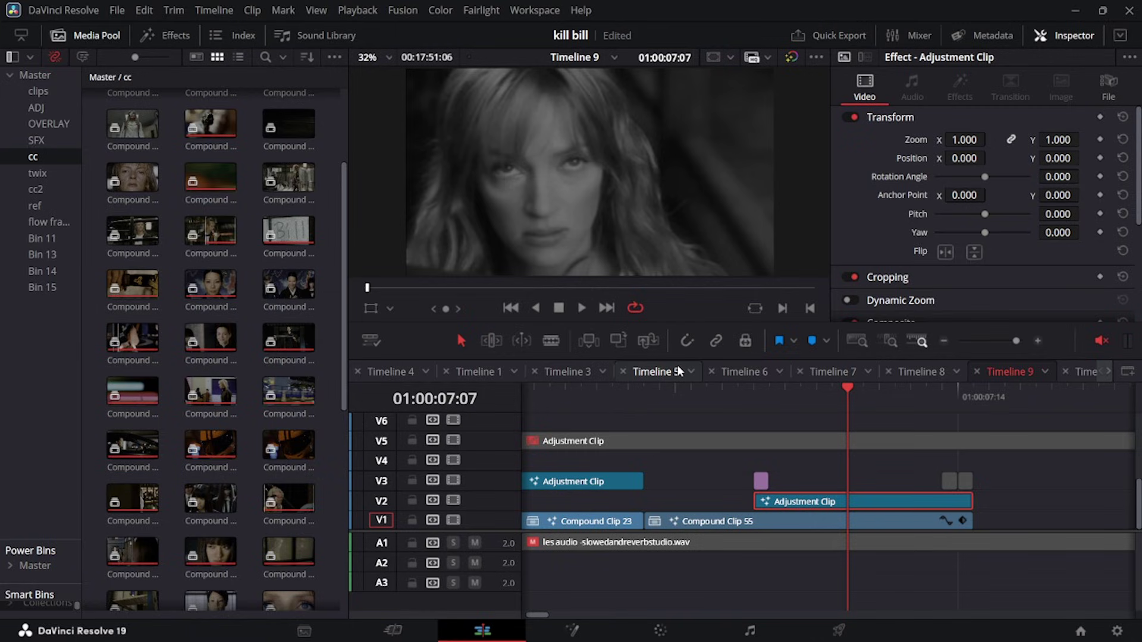
pyautogui.click(738, 395)
pyautogui.press('space')
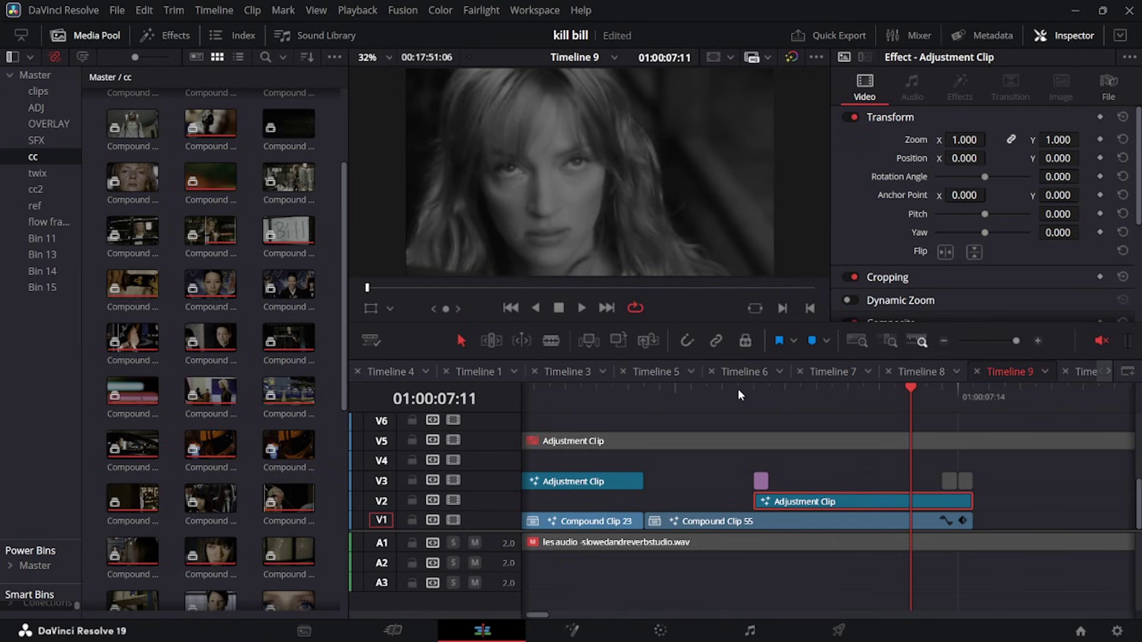
pyautogui.moveTo(1016, 487); pyautogui.dragTo(936, 464)
pyautogui.press('space')
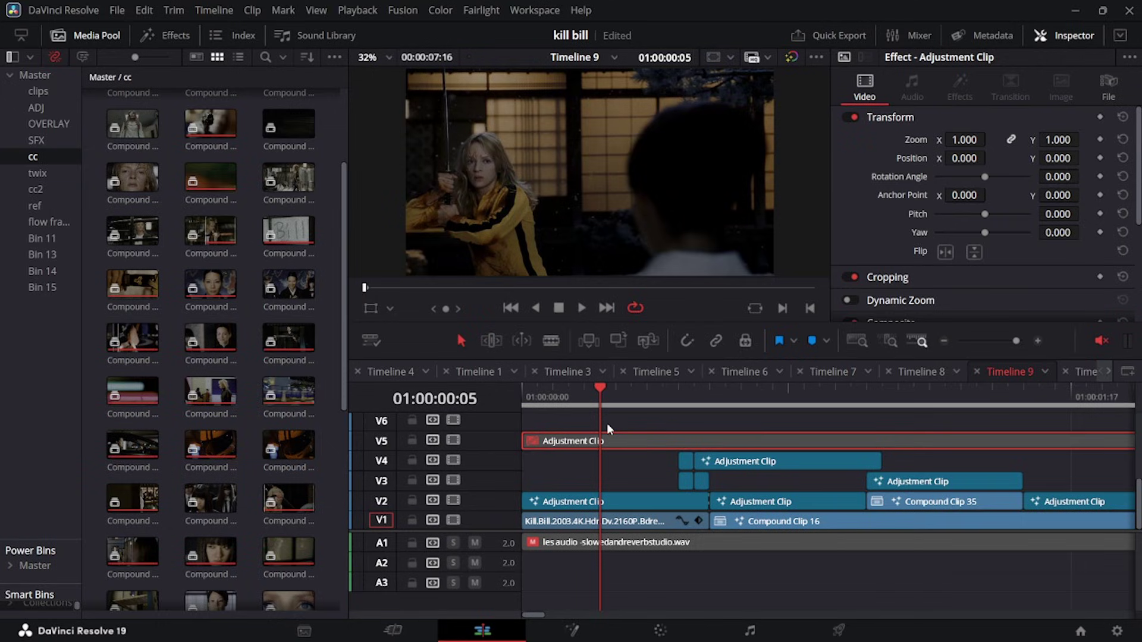
# - Enable the long V5 adjustment clip that grades the whole timeline, save the project and view the result full screen
pyautogui.press('d')
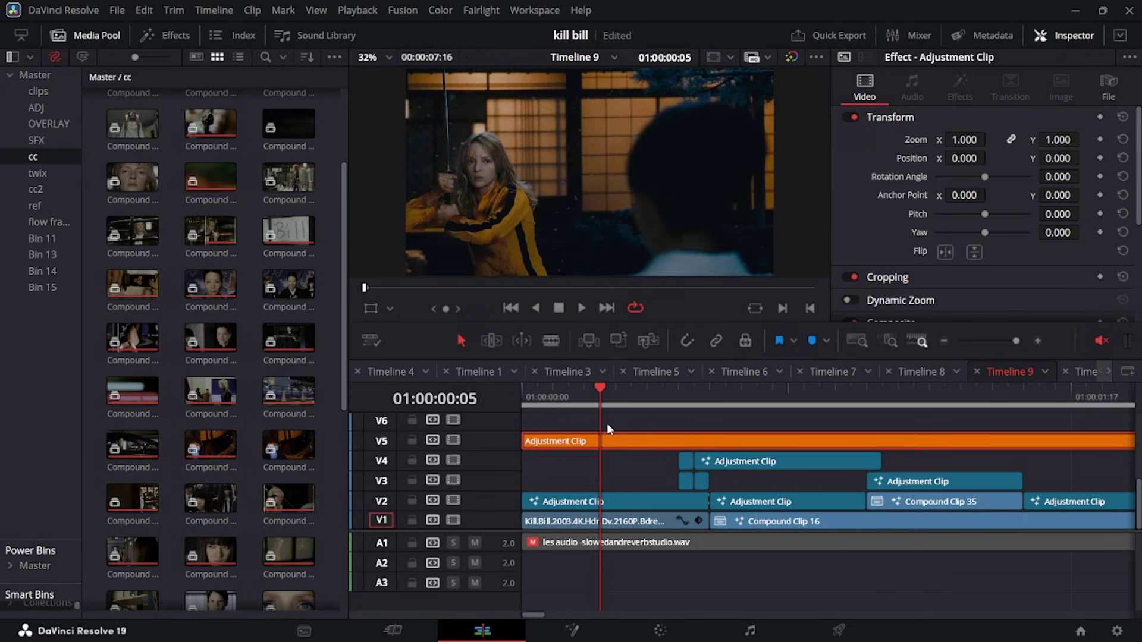
pyautogui.hotkey('ctrl', 's')
pyautogui.hotkey('ctrl', 'f')
pyautogui.click(889, 589)
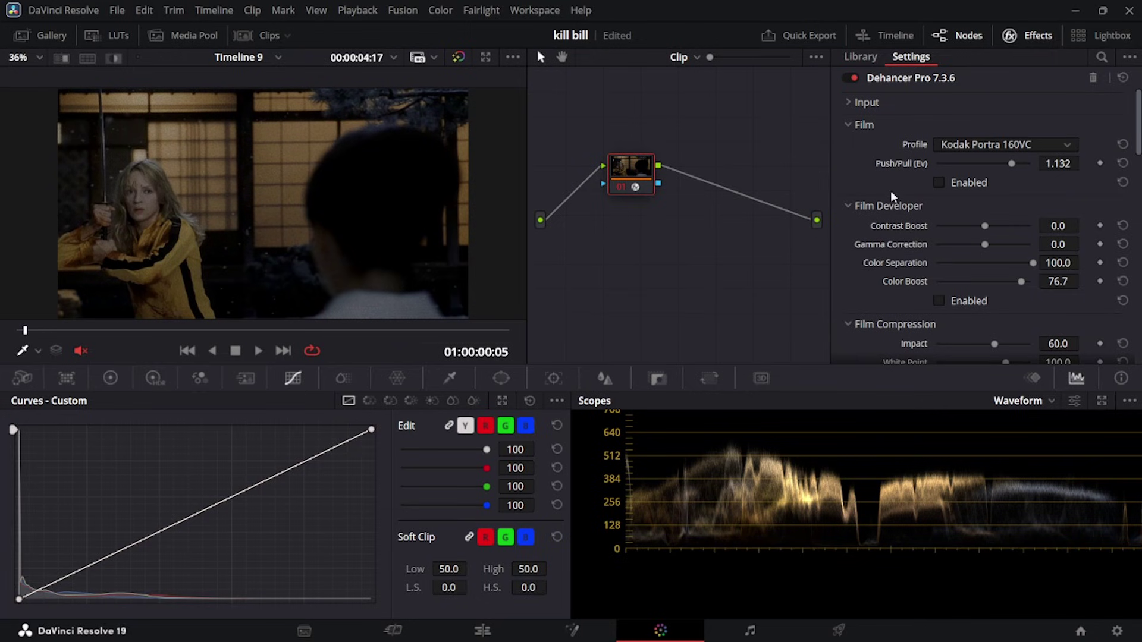
# - Browse the film profiles offered by the Dehancer Pro effect, leaving Kodak Portra 160VC selected
pyautogui.click(986, 149)
pyautogui.scroll(-5, 1018, 238)
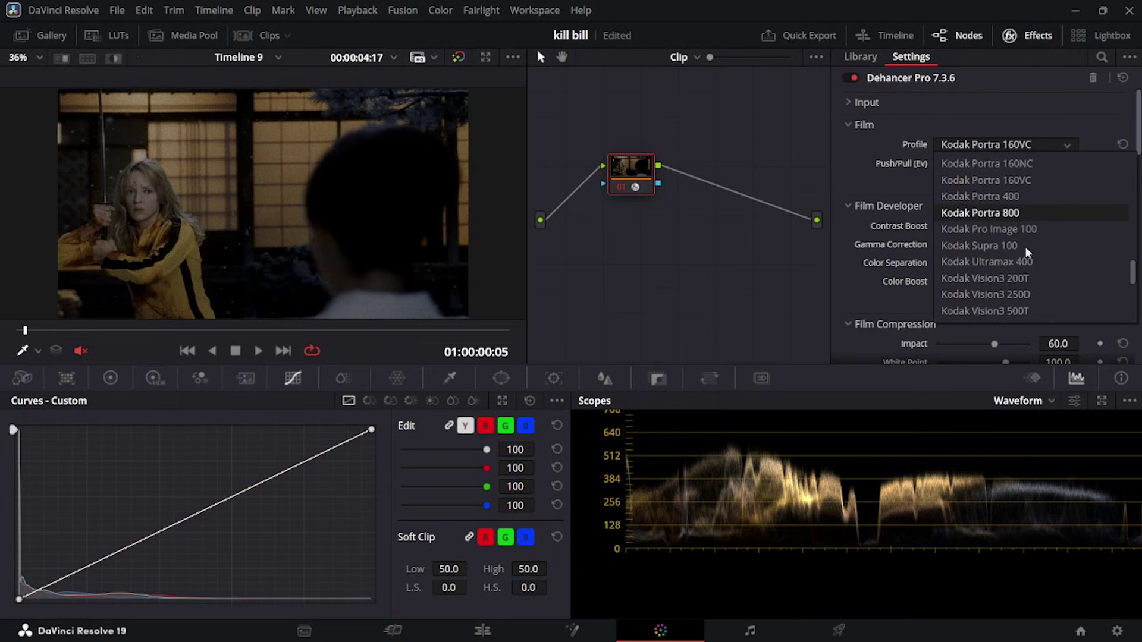
pyautogui.scroll(-3, 1028, 248)
pyautogui.scroll(10, 1023, 247)
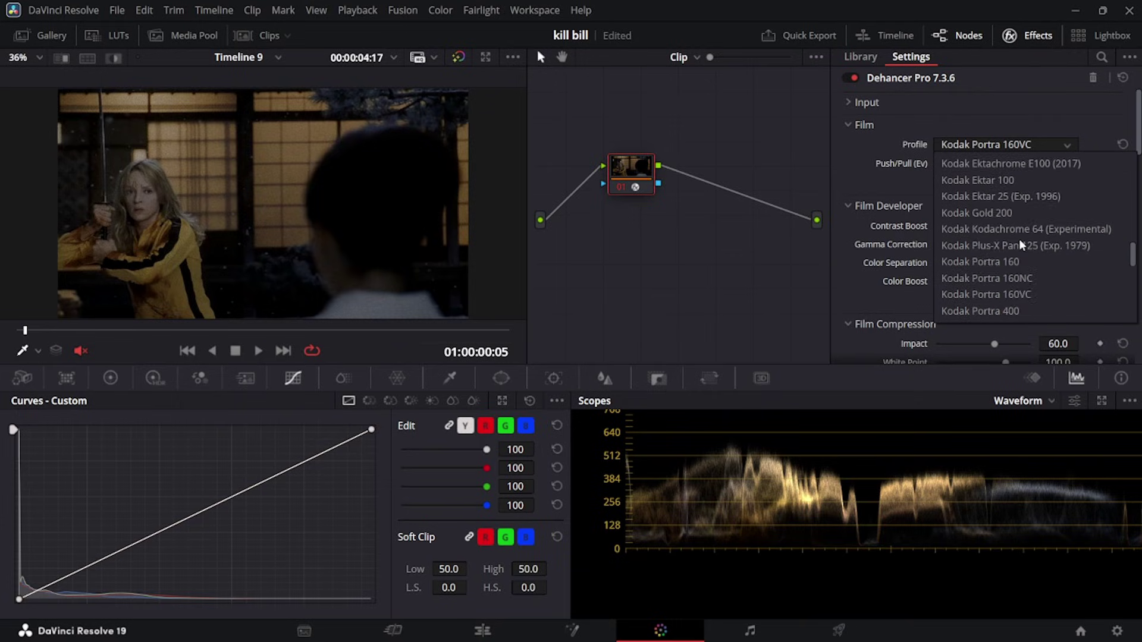
pyautogui.scroll(6, 1021, 245)
pyautogui.click(1101, 150)
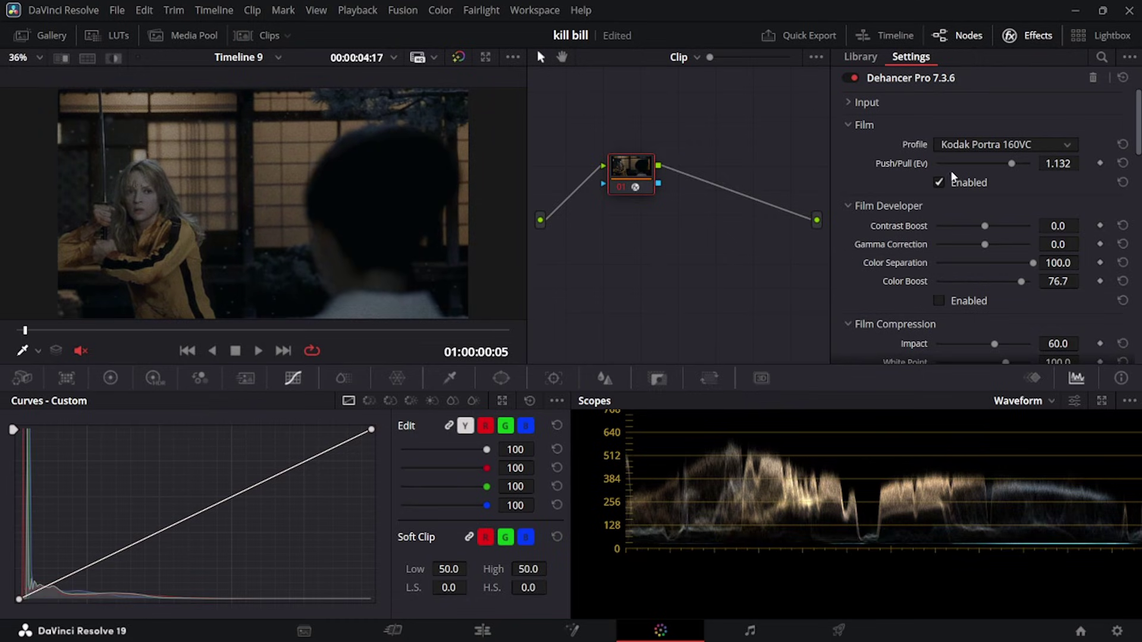
# - Enable the Film and Film Developer sections of the Dehancer Pro effect, toggling Film Developer to compare the look
pyautogui.click(940, 182)
pyautogui.scroll(-1, 882, 205)
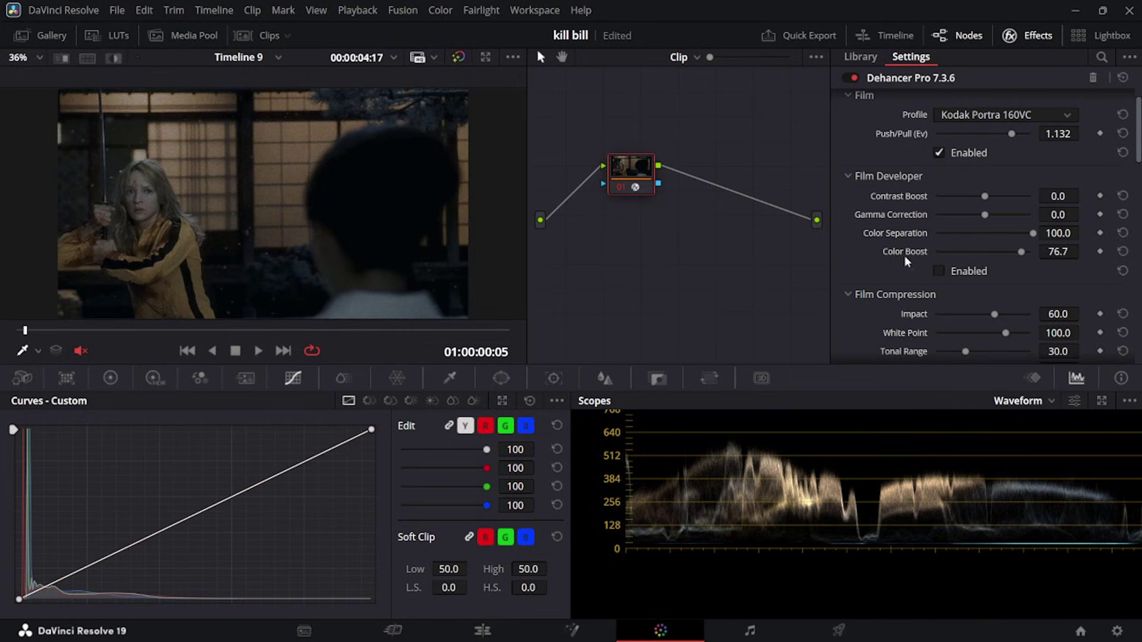
pyautogui.click(940, 272)
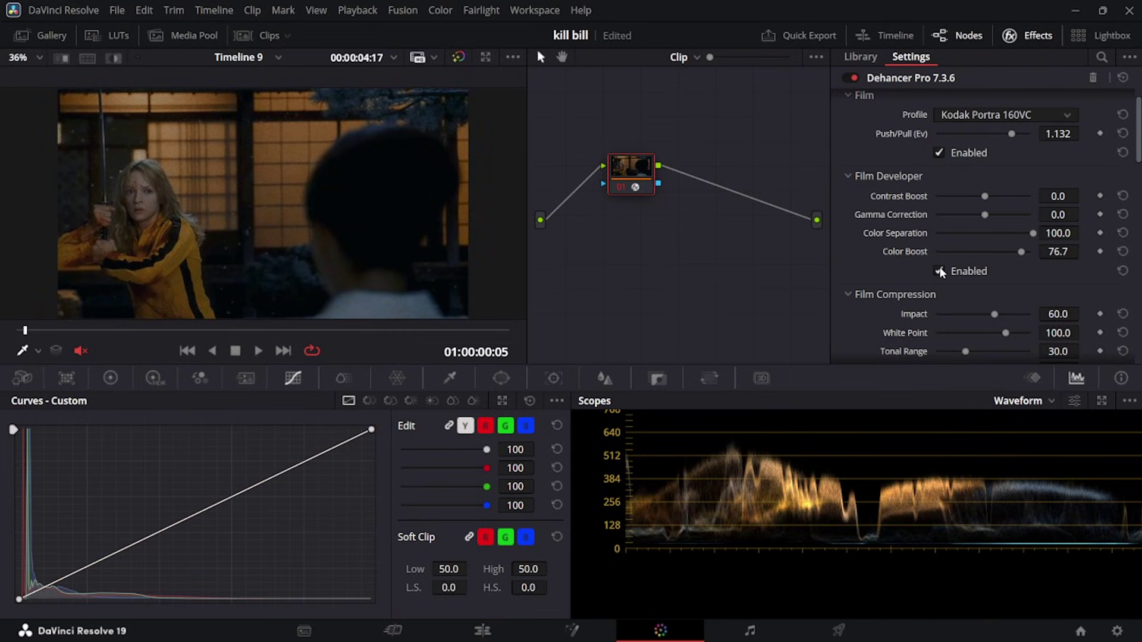
pyautogui.click(941, 269)
pyautogui.click(940, 269)
# - Enable Film Compression and disable Expand in the Dehancer Pro effect
pyautogui.scroll(-4, 841, 255)
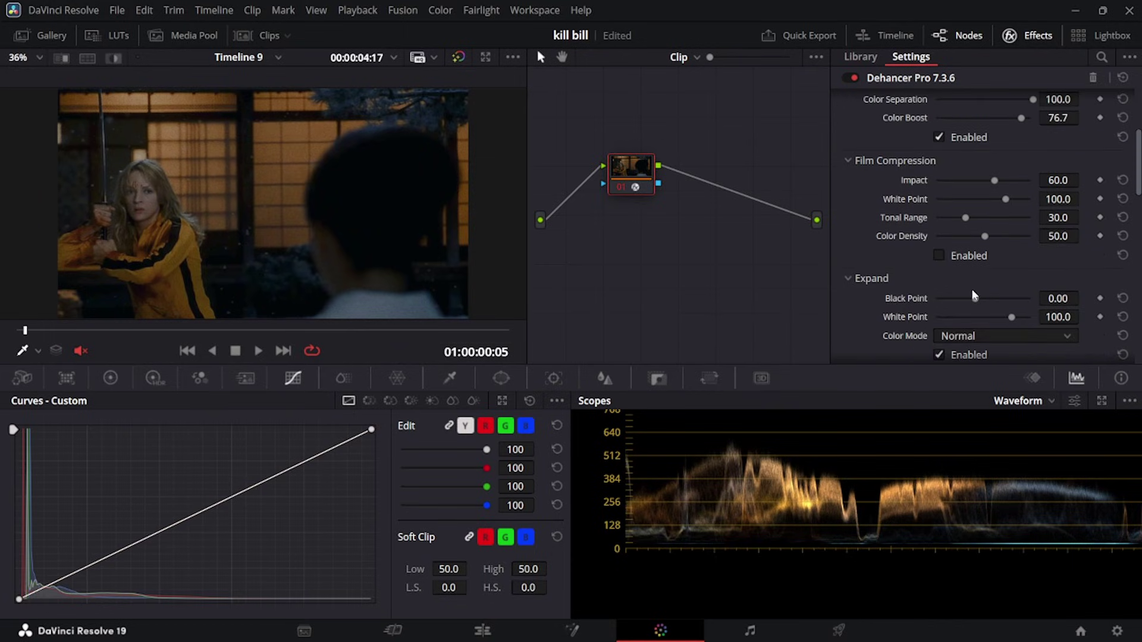
pyautogui.click(939, 262)
pyautogui.scroll(-4, 946, 256)
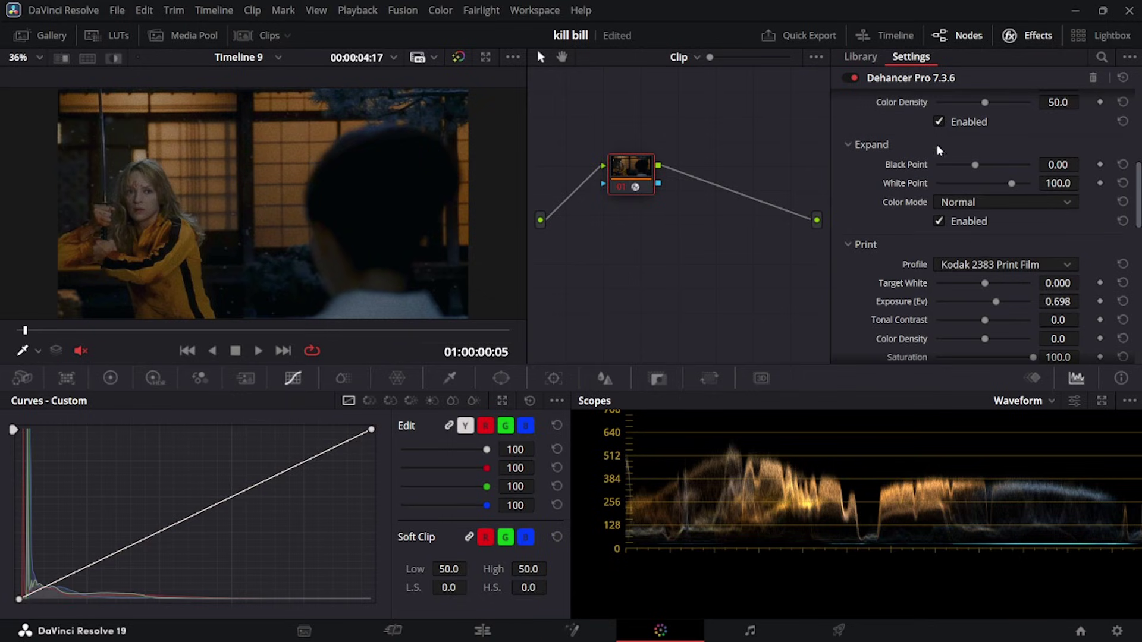
pyautogui.click(940, 221)
pyautogui.scroll(-3, 928, 226)
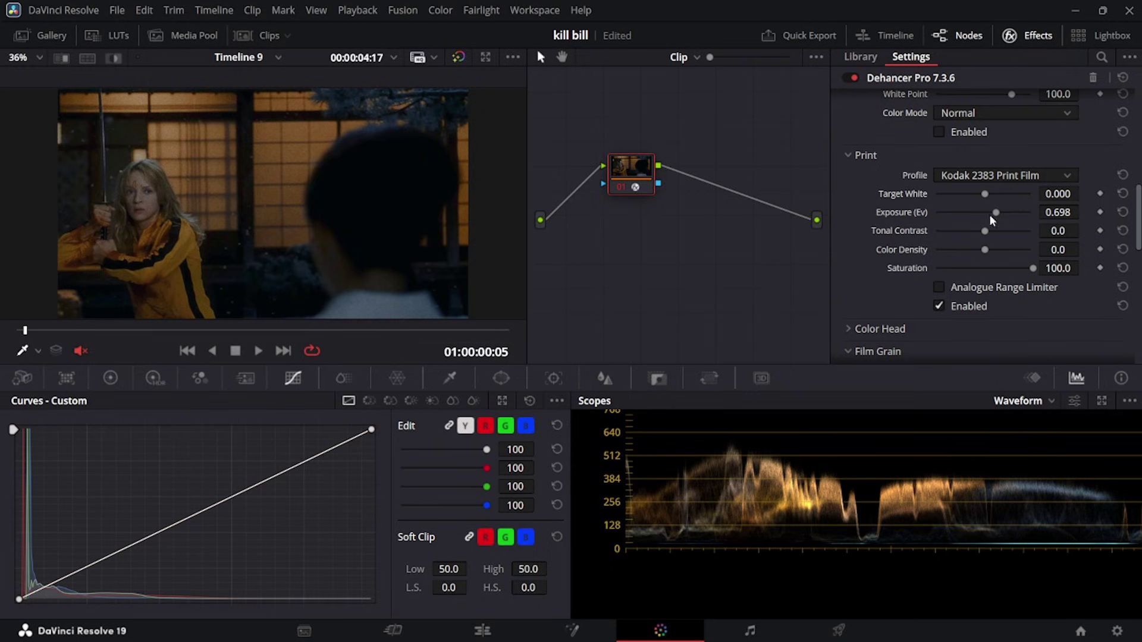
# - Keep the Kodak 2383 Print Film profile and toggle the Print section to compare the look, leaving it enabled
pyautogui.click(1014, 176)
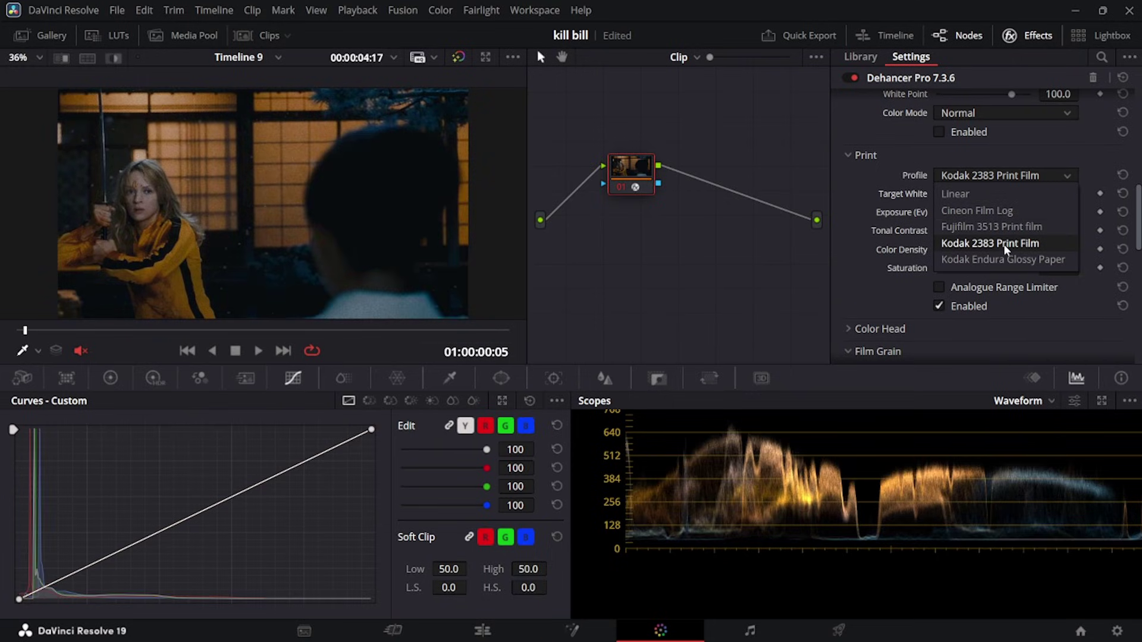
pyautogui.click(913, 300)
pyautogui.click(939, 306)
pyautogui.click(938, 307)
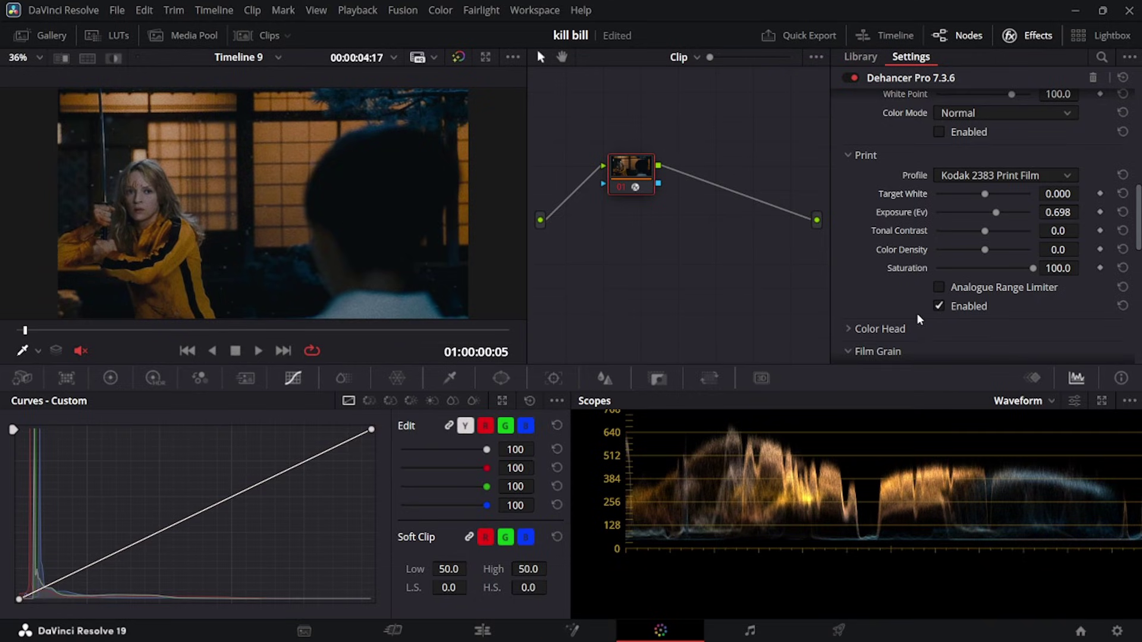
# - Review the remaining Dehancer Pro settings from Film Grain and Film Damage down to Options
pyautogui.scroll(-5, 868, 264)
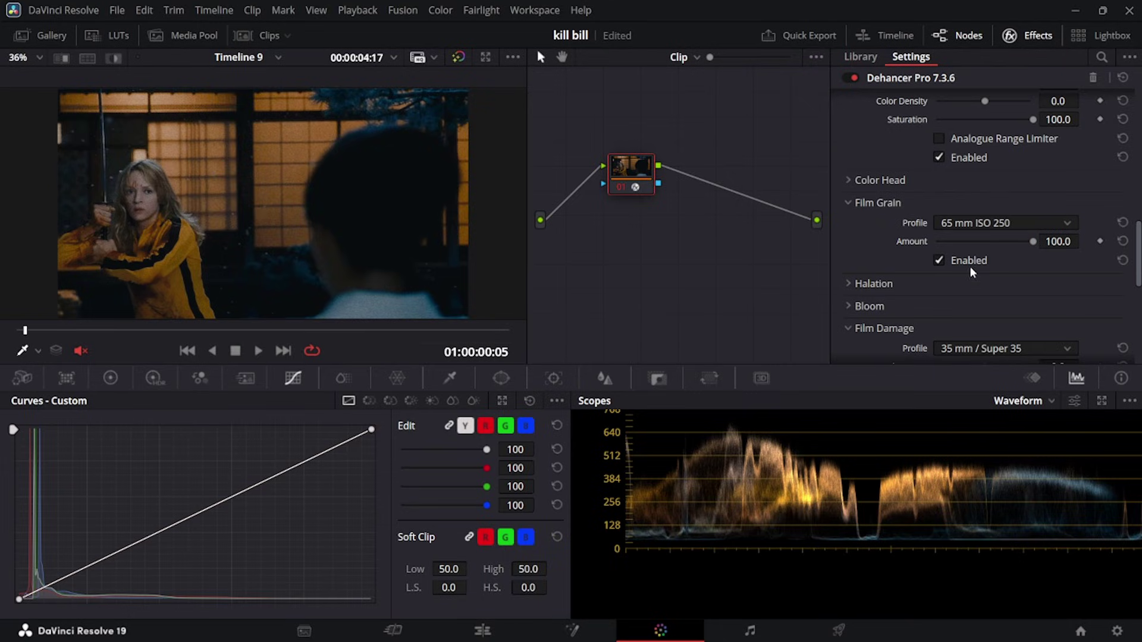
pyautogui.scroll(-8, 973, 272)
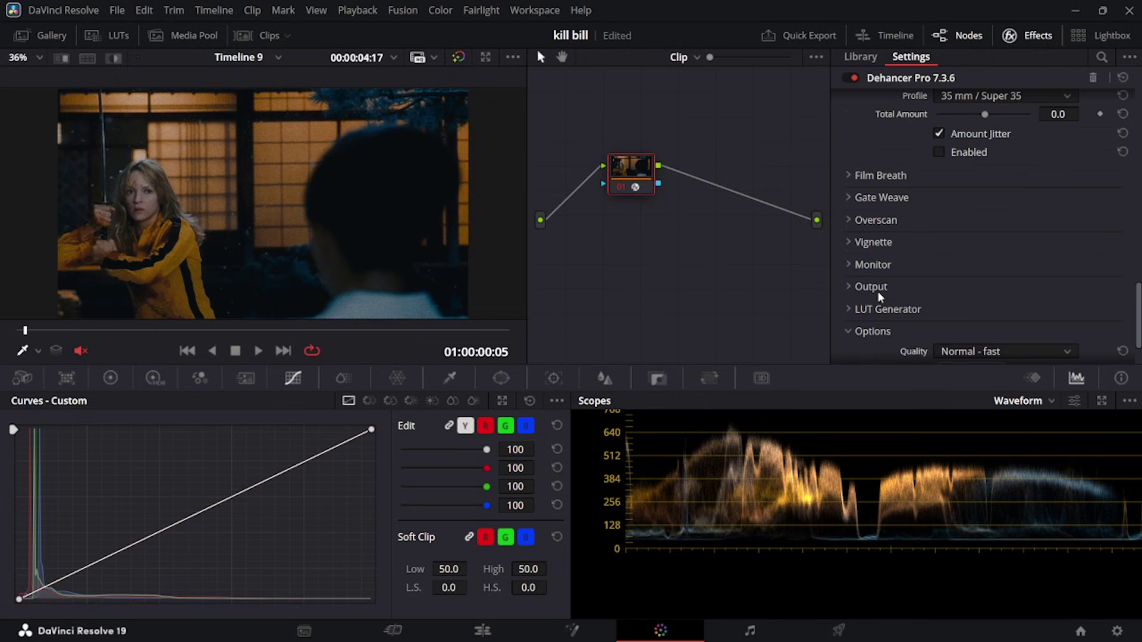
pyautogui.scroll(-2, 879, 294)
pyautogui.scroll(8, 880, 290)
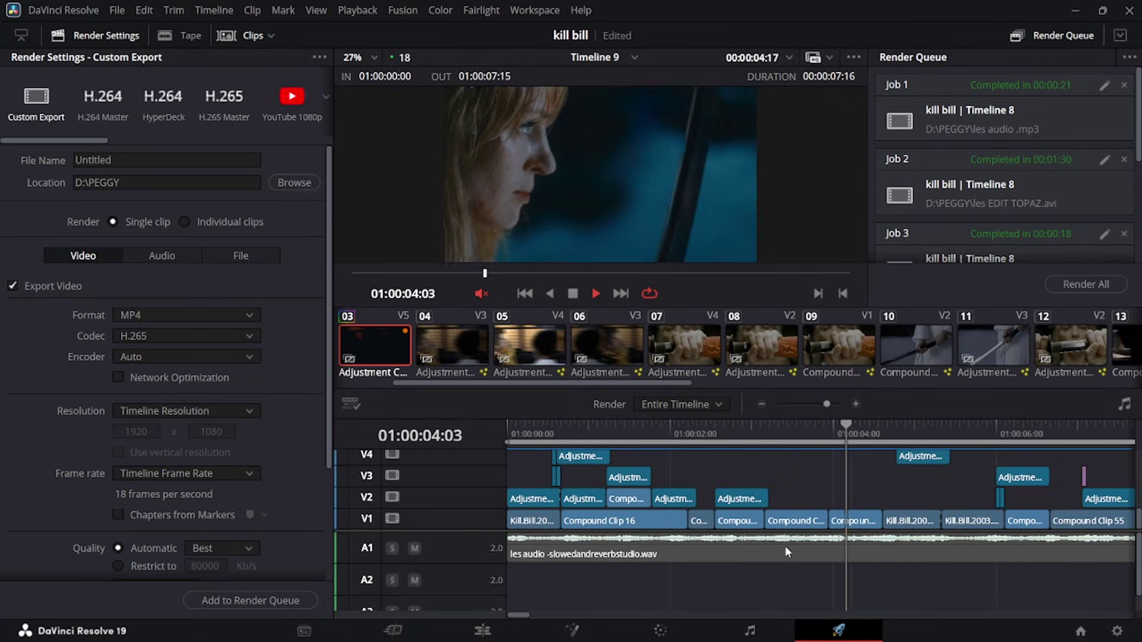